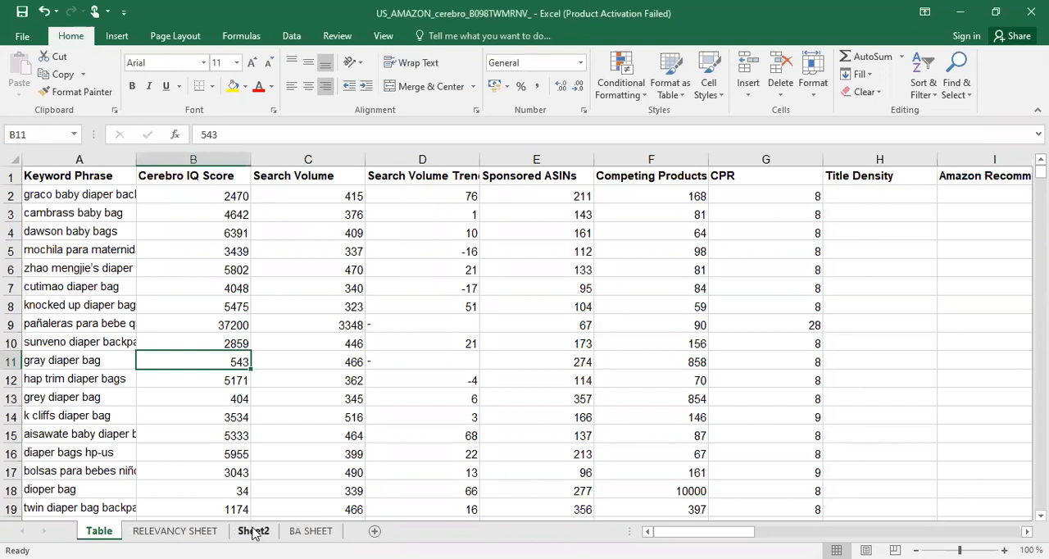
pyautogui.click(254, 531)
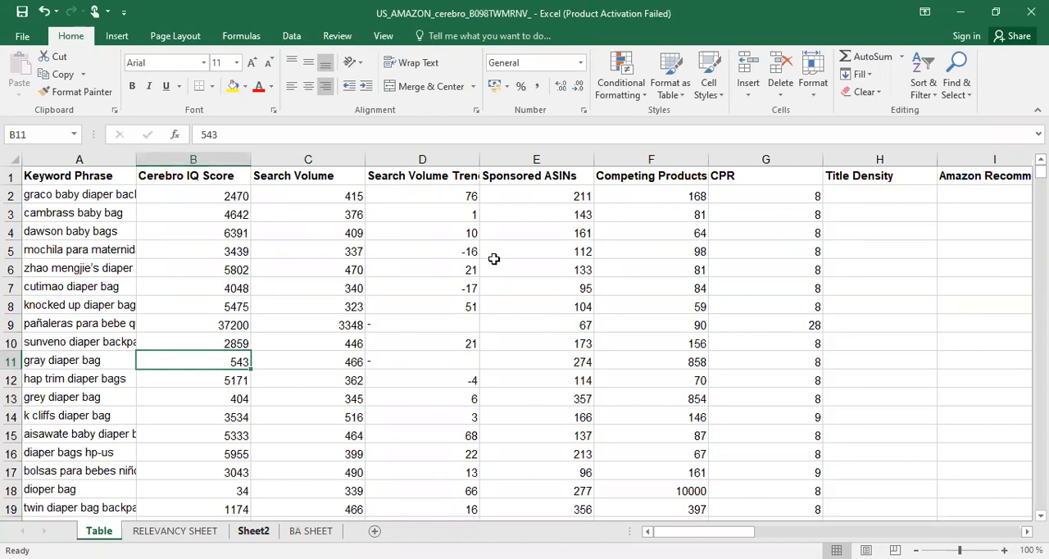
pyautogui.hotkey('ctrl', 'pageup')
pyautogui.hotkey('ctrl', 'pageup')
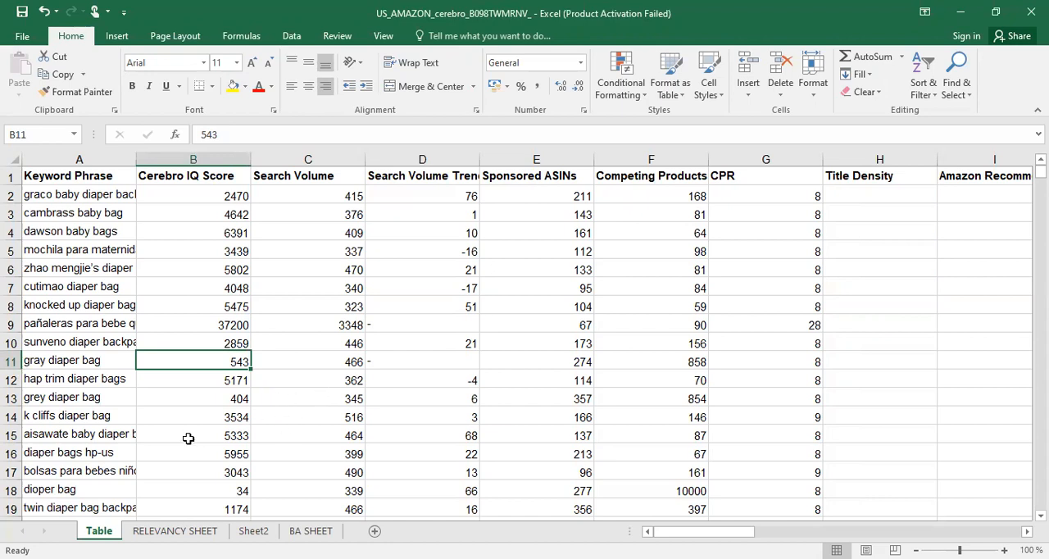
pyautogui.click(292, 231)
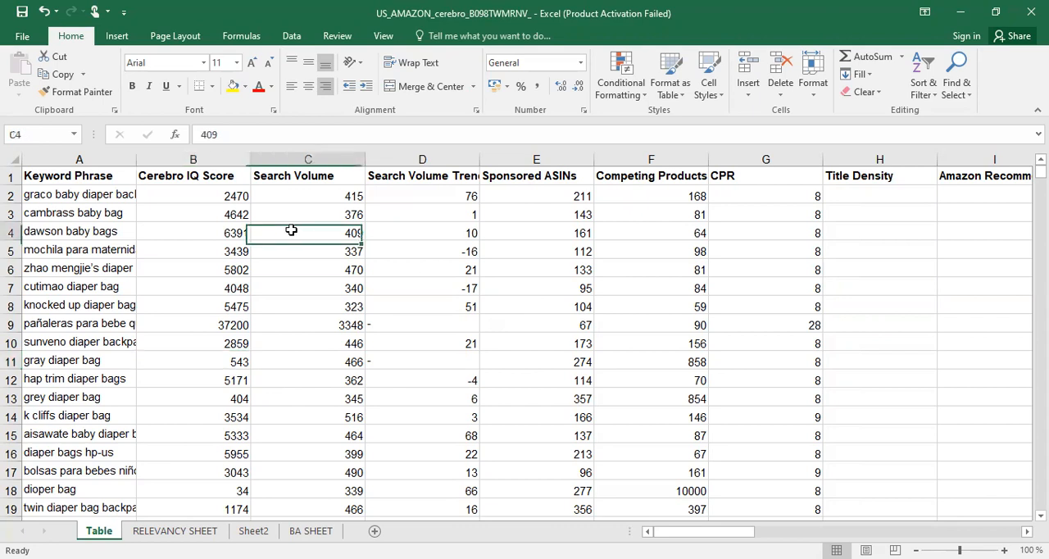
pyautogui.click(405, 180)
pyautogui.click(82, 226)
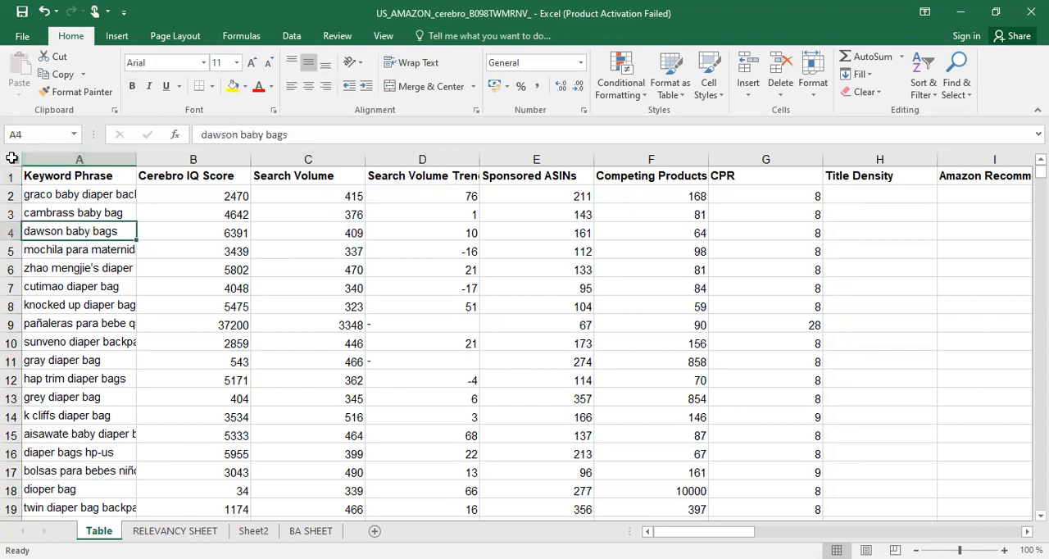
# Copy the entire contents of the Table sheet and insert a new blank worksheet for them
pyautogui.click(12, 157)
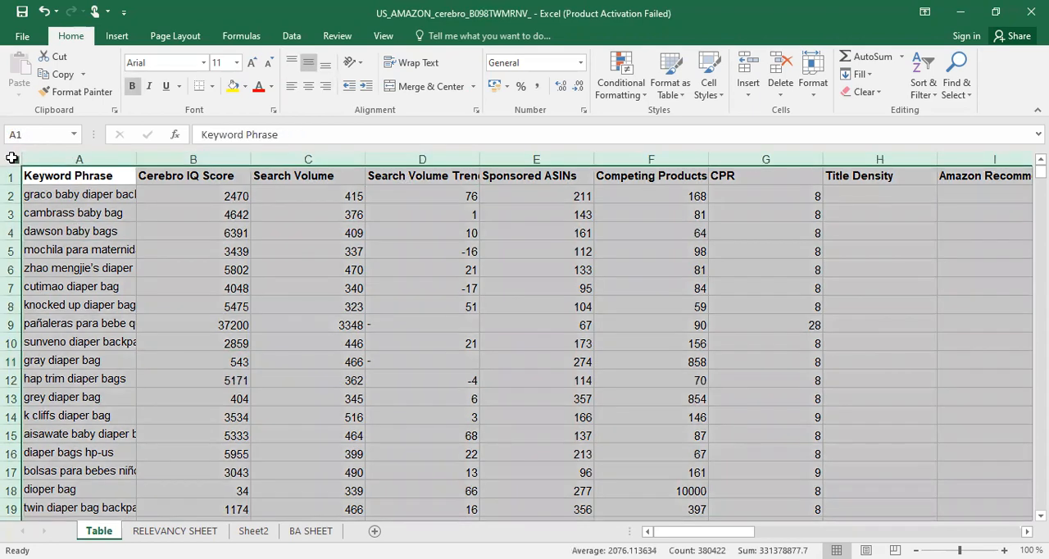
pyautogui.hotkey('ctrl', 'c')
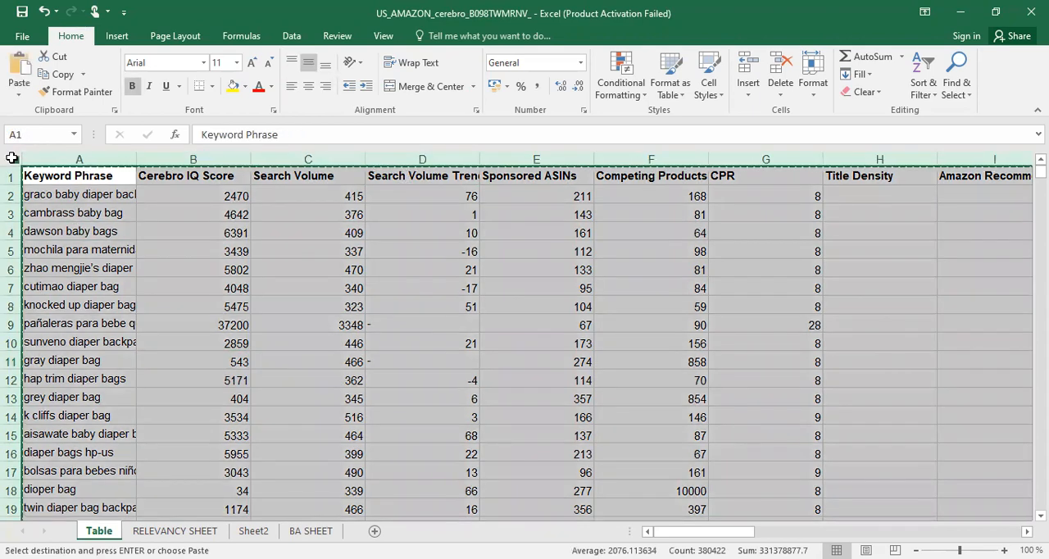
pyautogui.click(373, 531)
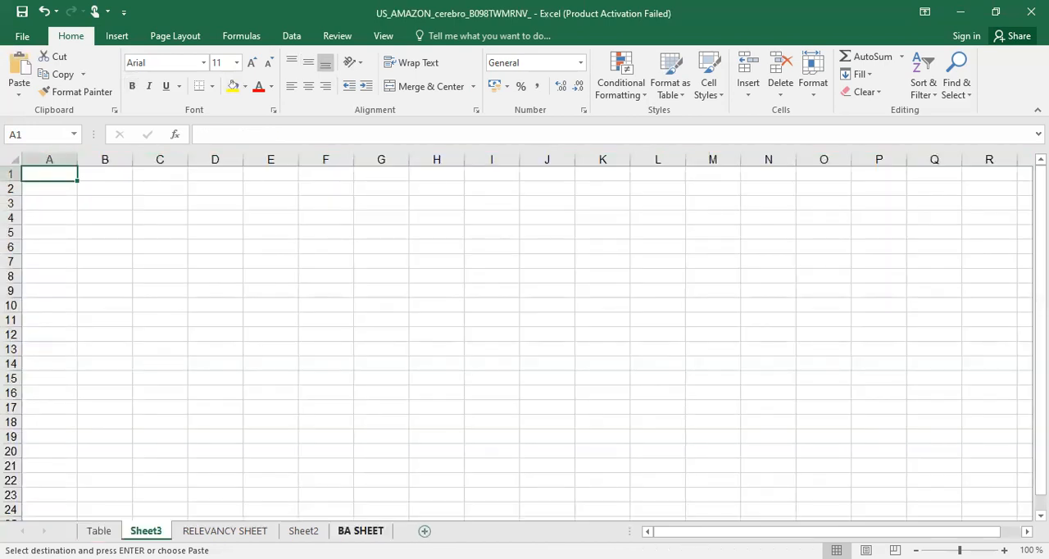
# Rename the newly inserted worksheet as CBR KWS
pyautogui.click(311, 534)
pyautogui.click(148, 532)
pyautogui.rightClick(143, 532)
pyautogui.click(196, 388)
pyautogui.write('CBR KWS')
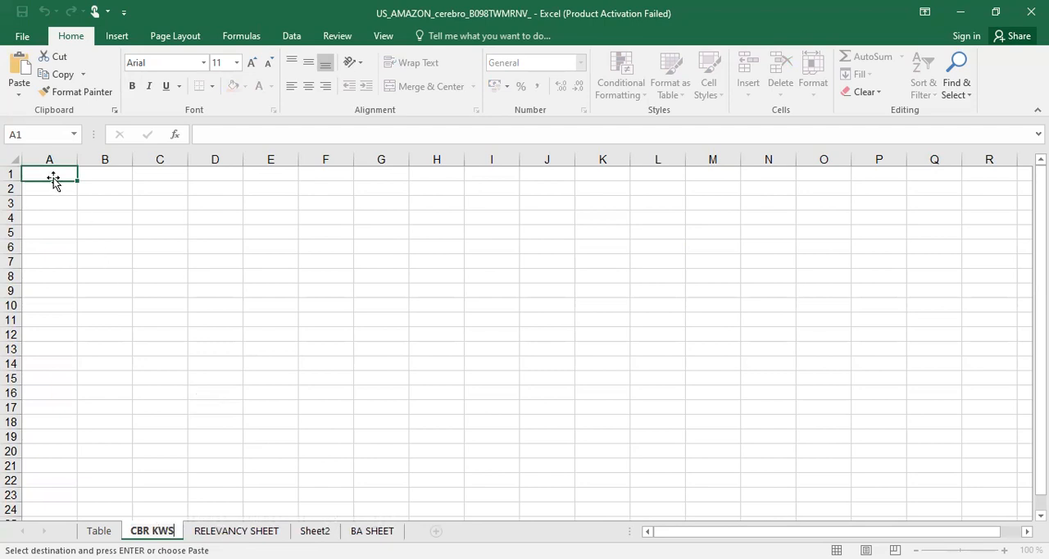
# Paste the copied keyword table into the CBR KWS sheet starting at cell A1
pyautogui.click(50, 173)
pyautogui.hotkey('ctrl', 'v')
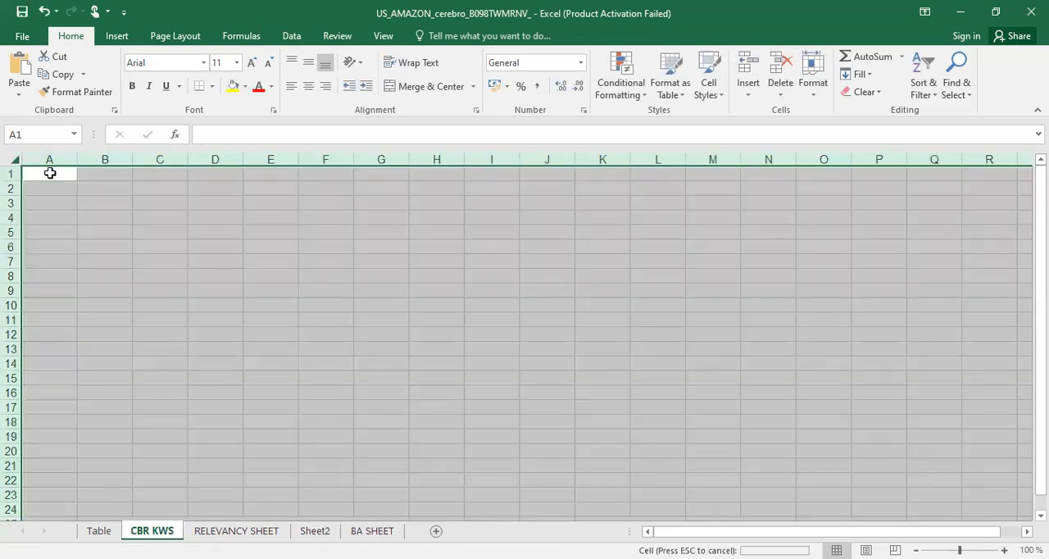
pyautogui.click(232, 264)
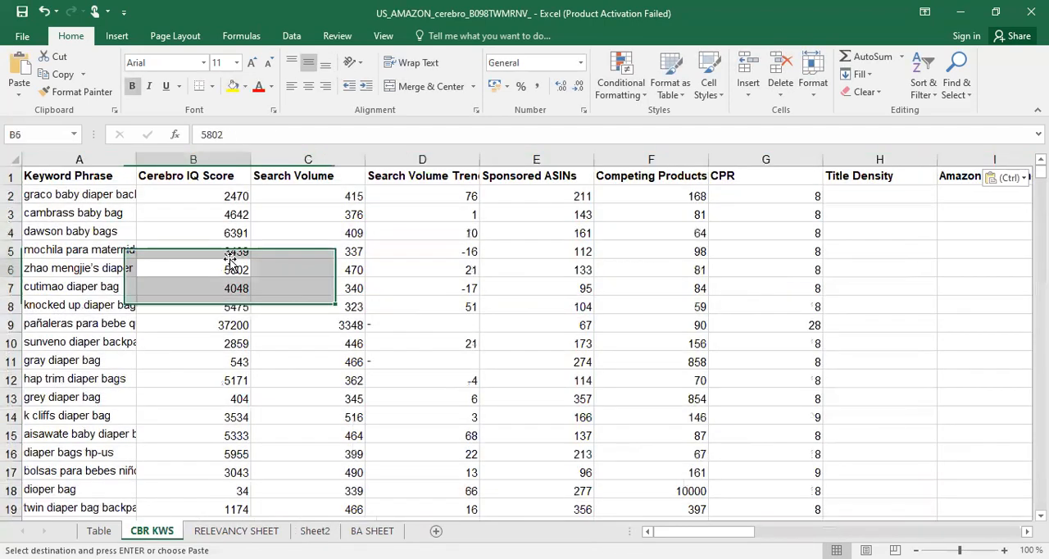
# Add filters to the header row of CBR KWS and fit the Keyword Phrase column to its contents
pyautogui.click(10, 176)
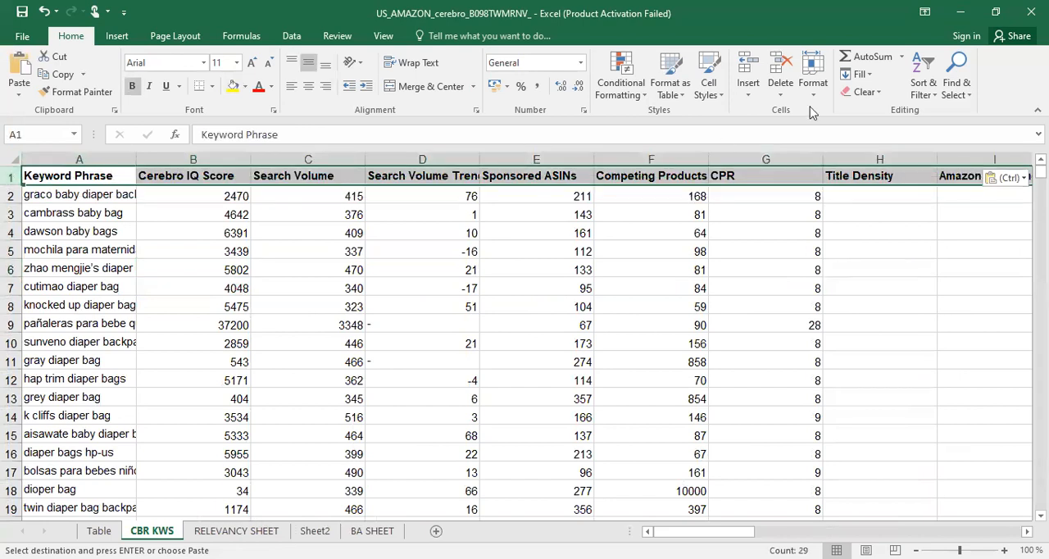
pyautogui.click(929, 61)
pyautogui.press('Return')
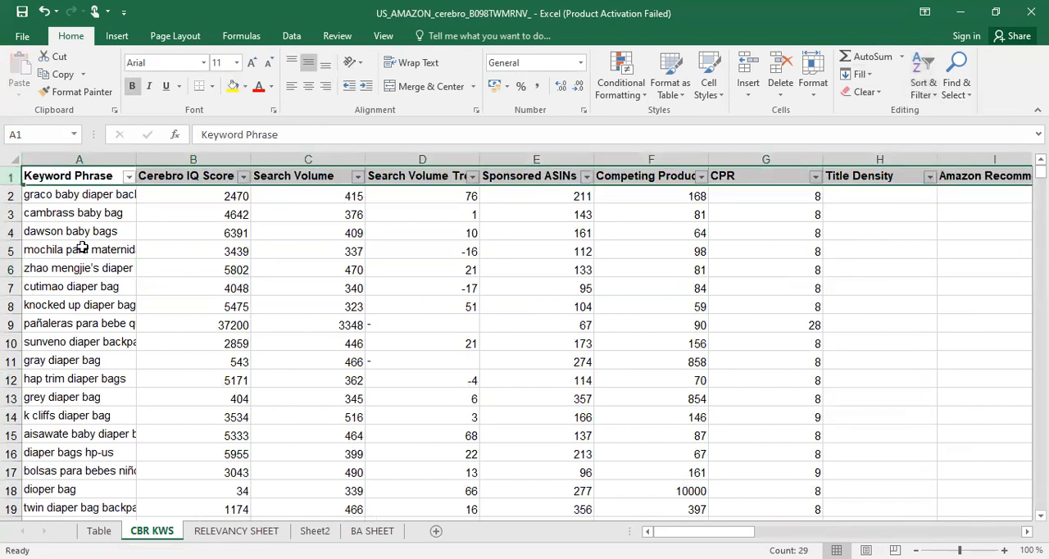
pyautogui.click(79, 250)
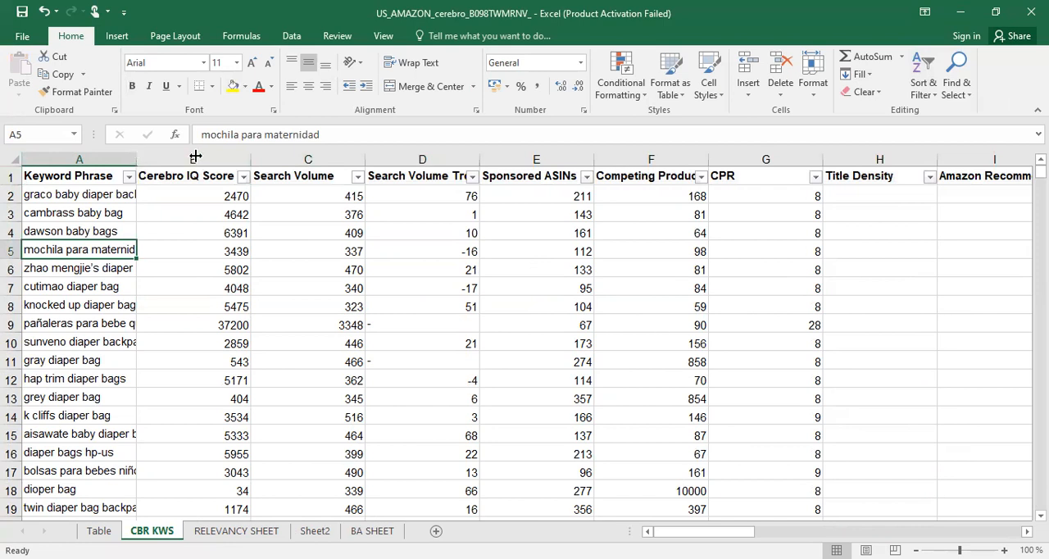
pyautogui.doubleClick(136, 156)
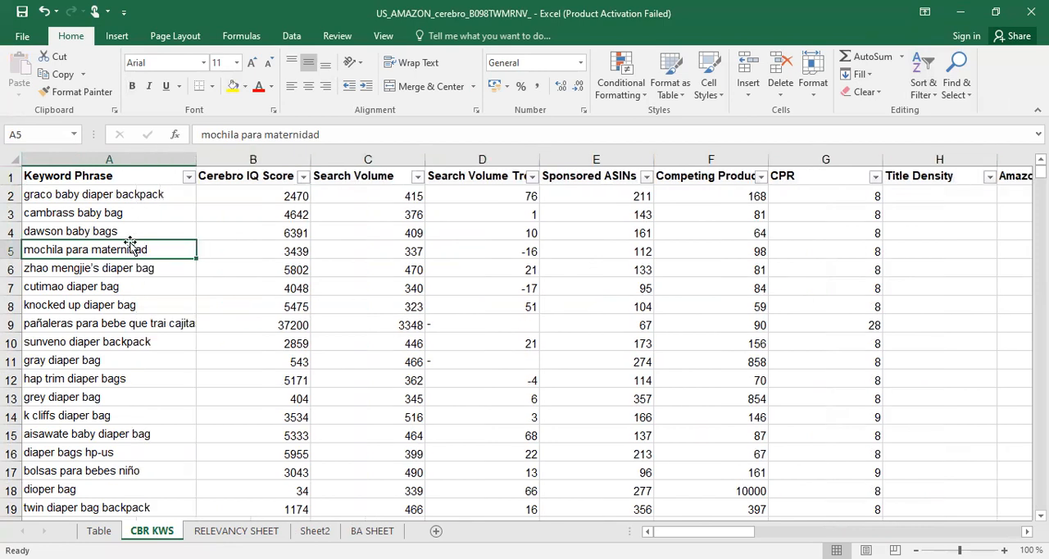
# Filter the Keyword Phrase column to show only rows that contain "diaper bag"
pyautogui.click(188, 177)
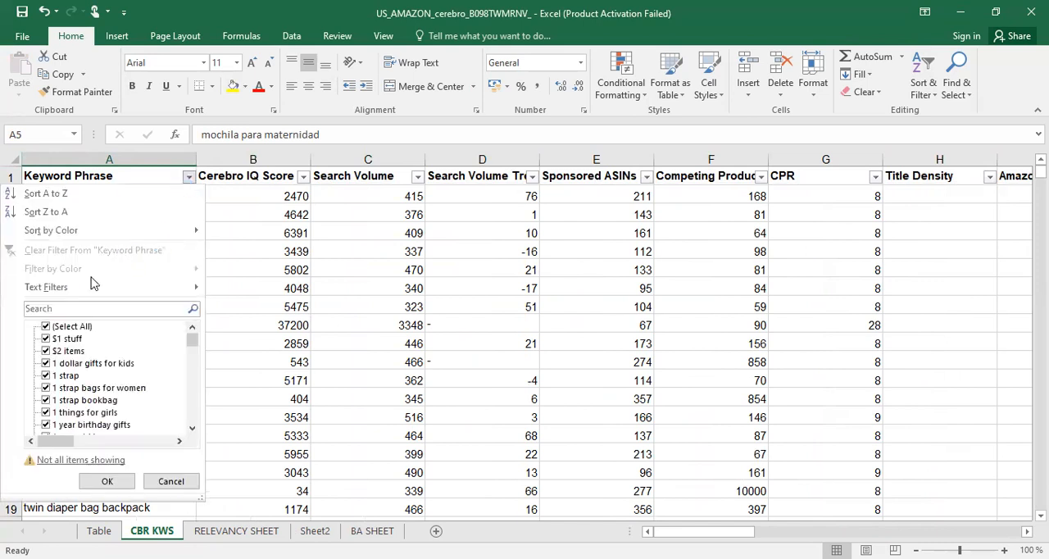
pyautogui.moveTo(201, 287)
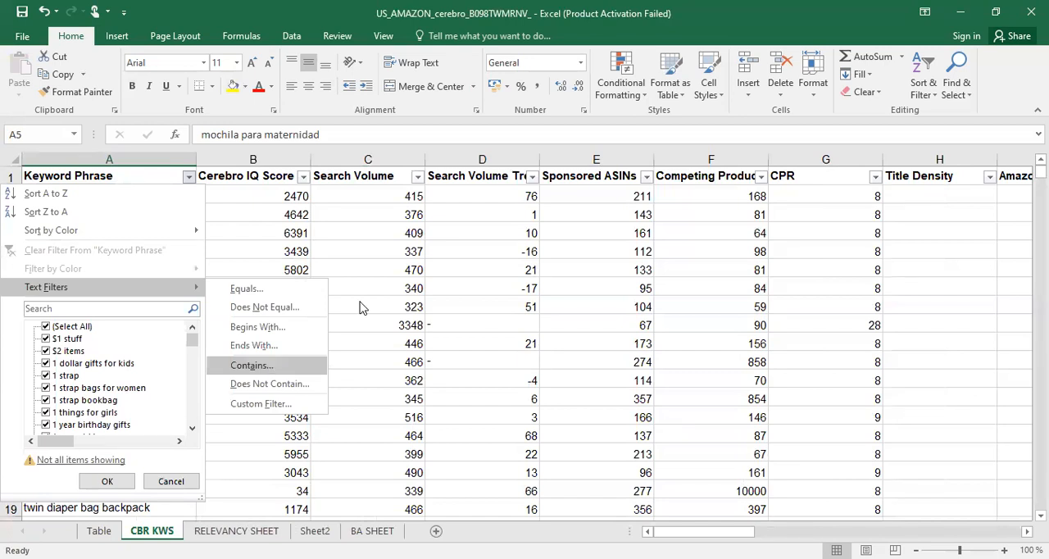
pyautogui.press('Return')
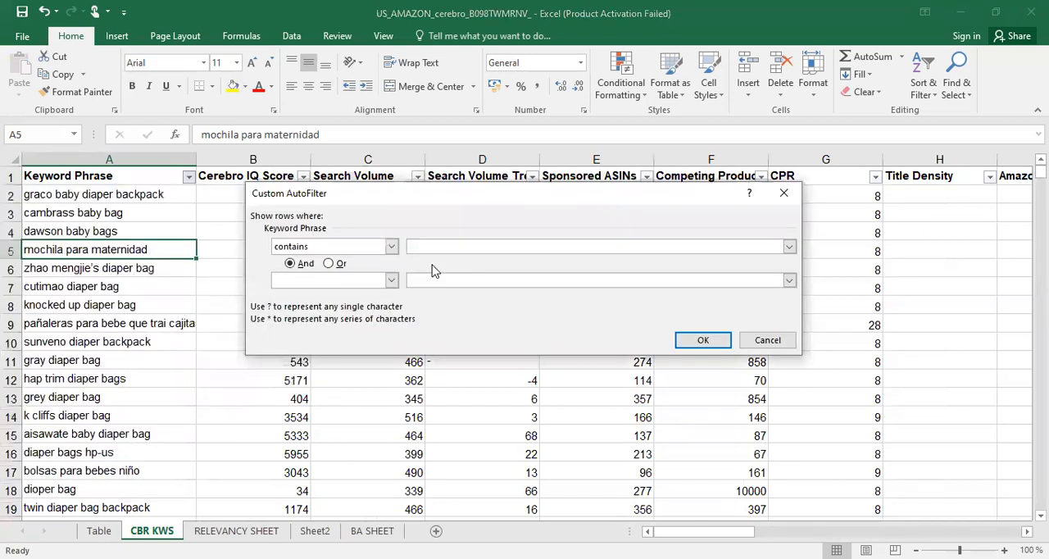
pyautogui.write('diaper bag')
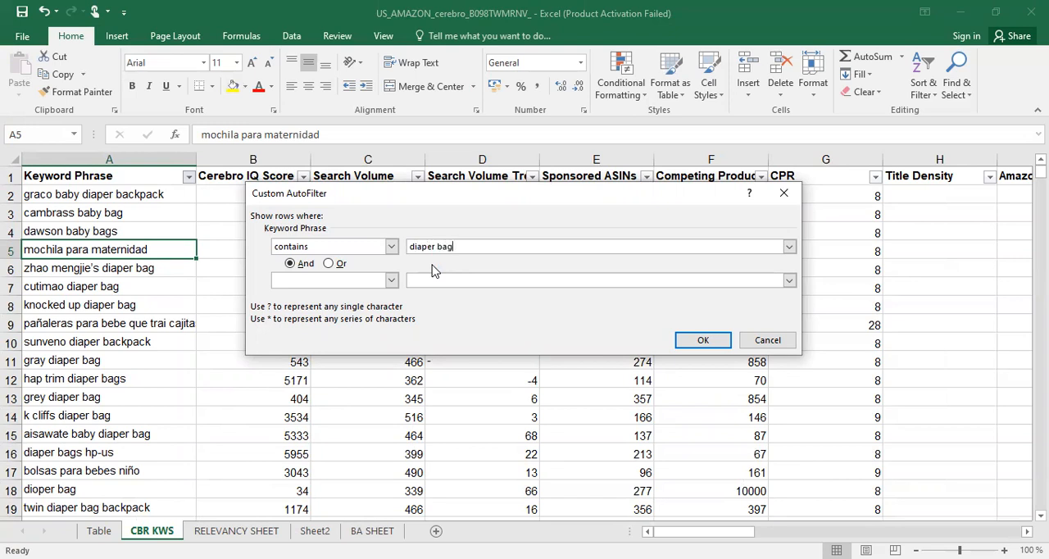
pyautogui.press('Return')
pyautogui.click(86, 324)
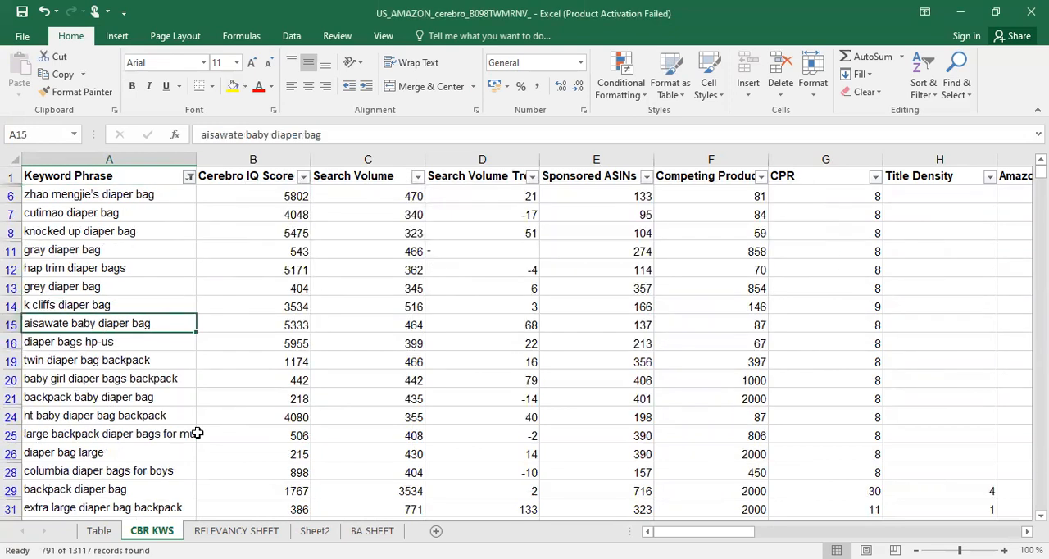
pyautogui.click(254, 434)
# Copy the whole filtered CBR KWS sheet and insert another blank worksheet
pyautogui.click(14, 158)
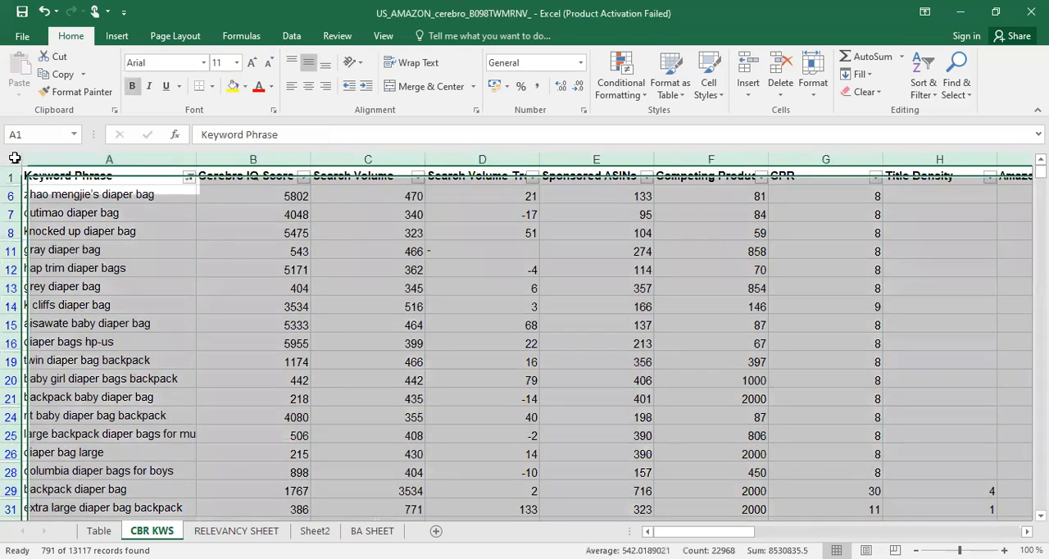
pyautogui.hotkey('ctrl', 'c')
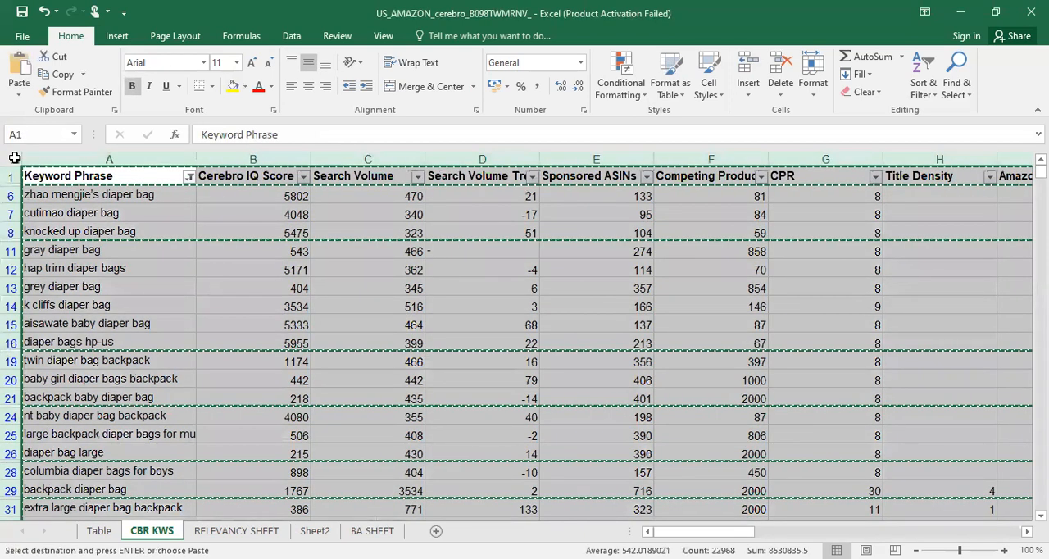
pyautogui.click(436, 531)
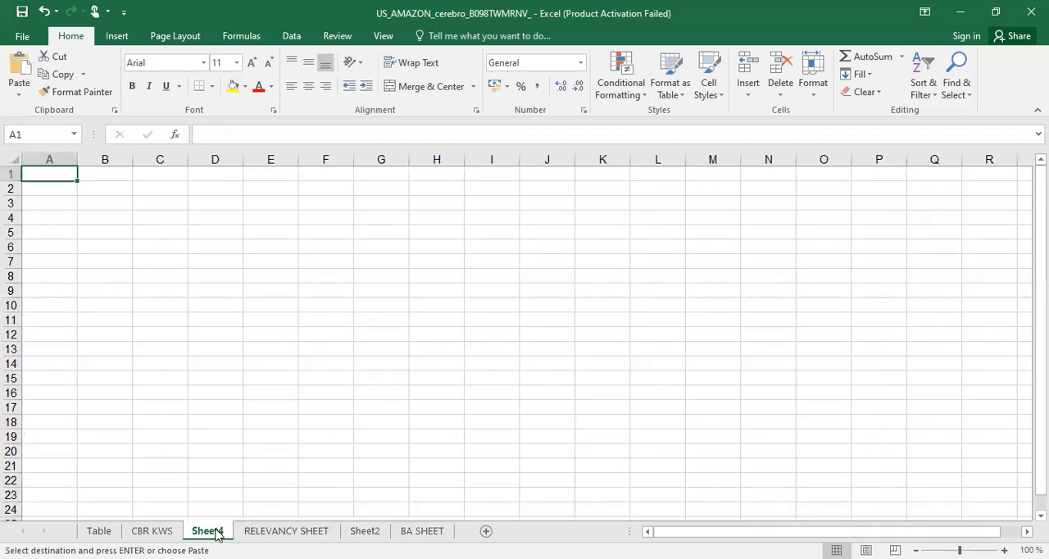
# Rename the new blank worksheet as FINAL SHEET
pyautogui.rightClick(215, 531)
pyautogui.click(257, 386)
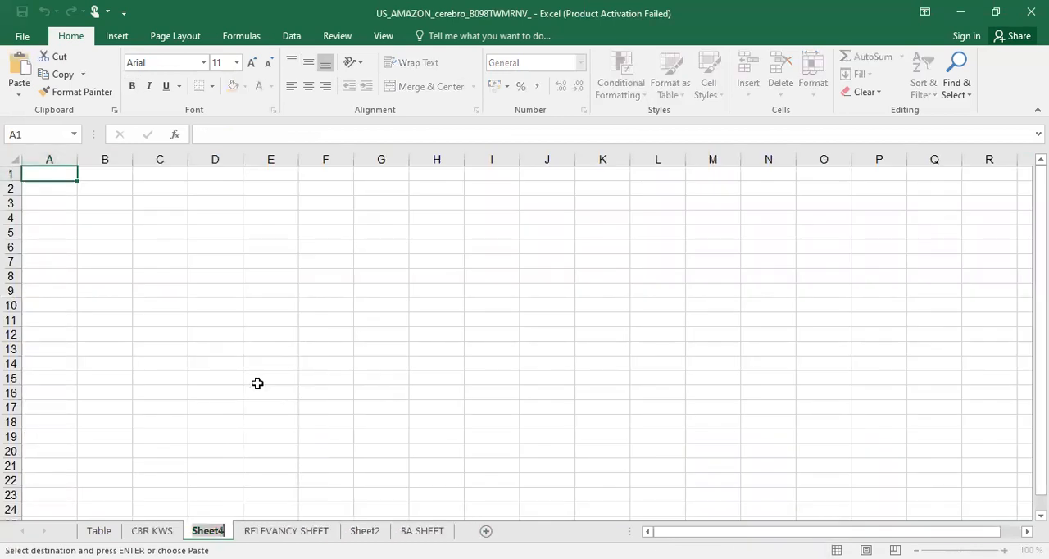
pyautogui.write('FINA')
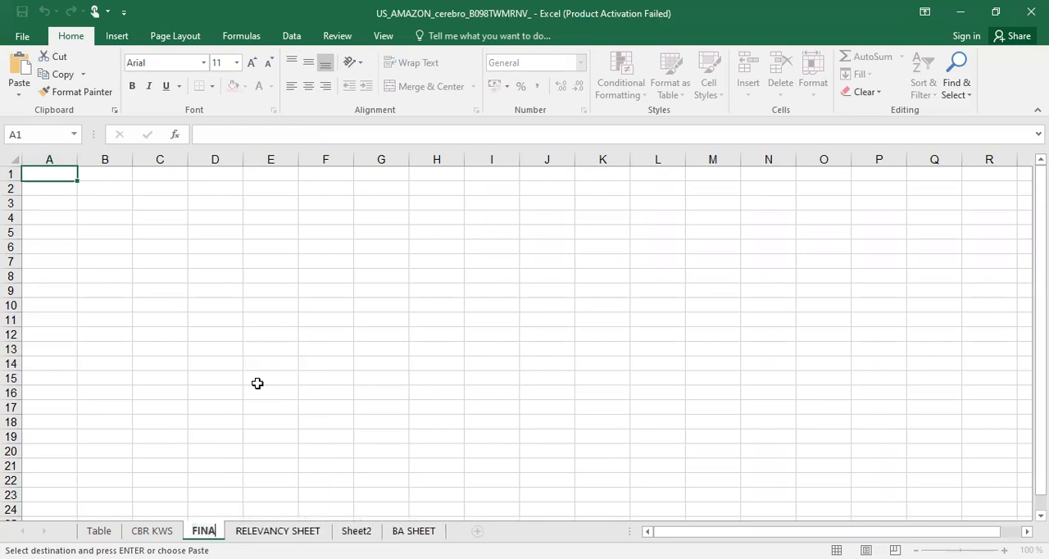
pyautogui.write('L SHEET')
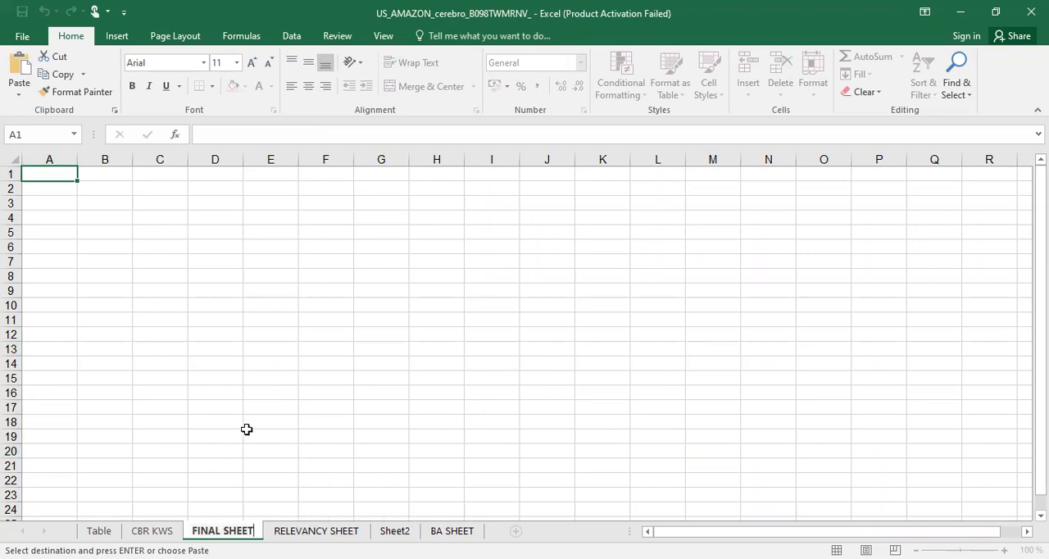
pyautogui.click(247, 430)
# Reorder the worksheets so FINAL SHEET follows RELEVANCY SHEET and Sheet2 comes directly after CBR KWS
pyautogui.moveTo(230, 530)
pyautogui.mouseDown()
pyautogui.moveTo(435, 528)
pyautogui.moveTo(402, 533)
pyautogui.mouseUp()
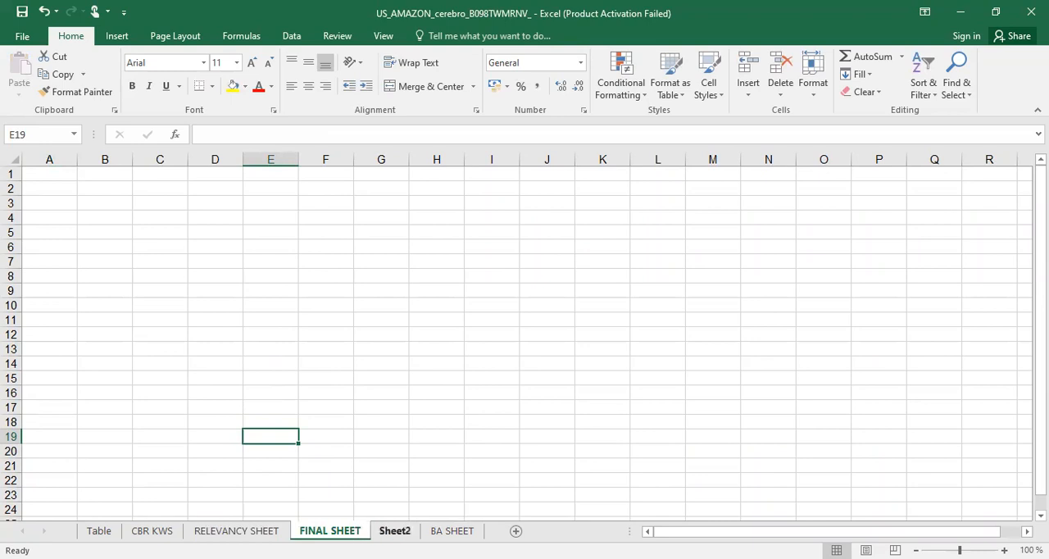
pyautogui.moveTo(394, 532); pyautogui.dragTo(180, 533)
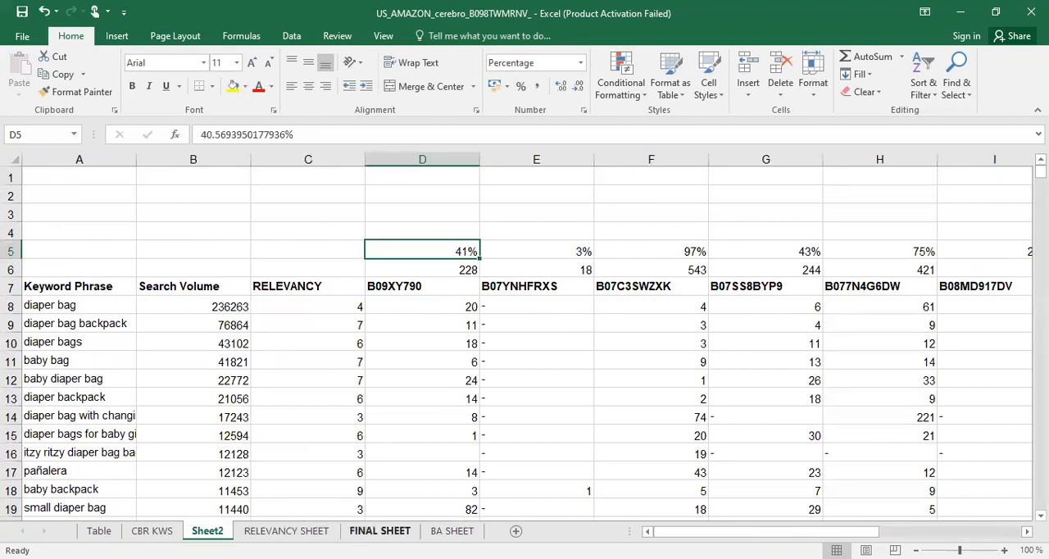
# Copy the filtered diaper bag rows from CBR KWS and paste them into FINAL SHEET starting at cell A1
pyautogui.click(385, 532)
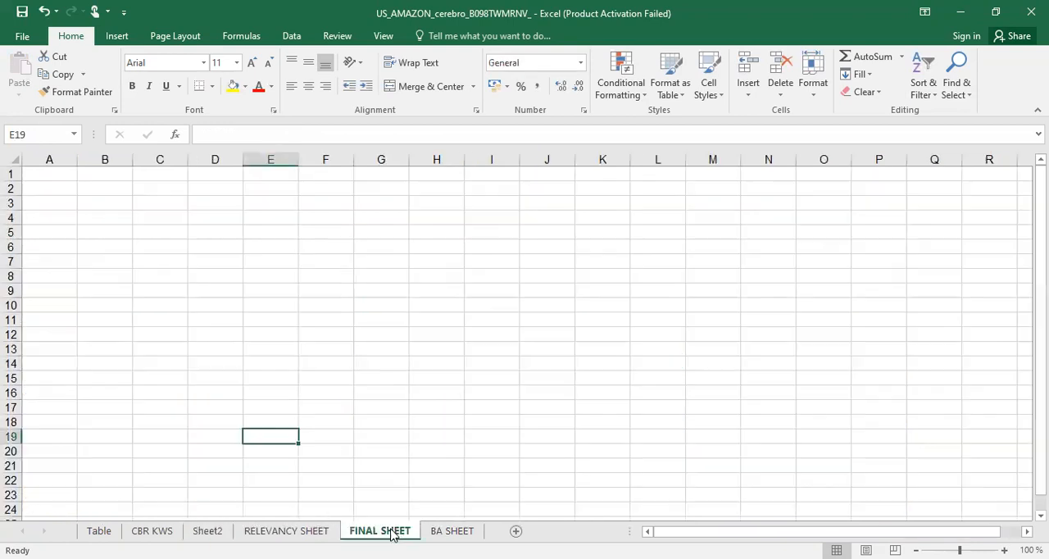
pyautogui.click(51, 180)
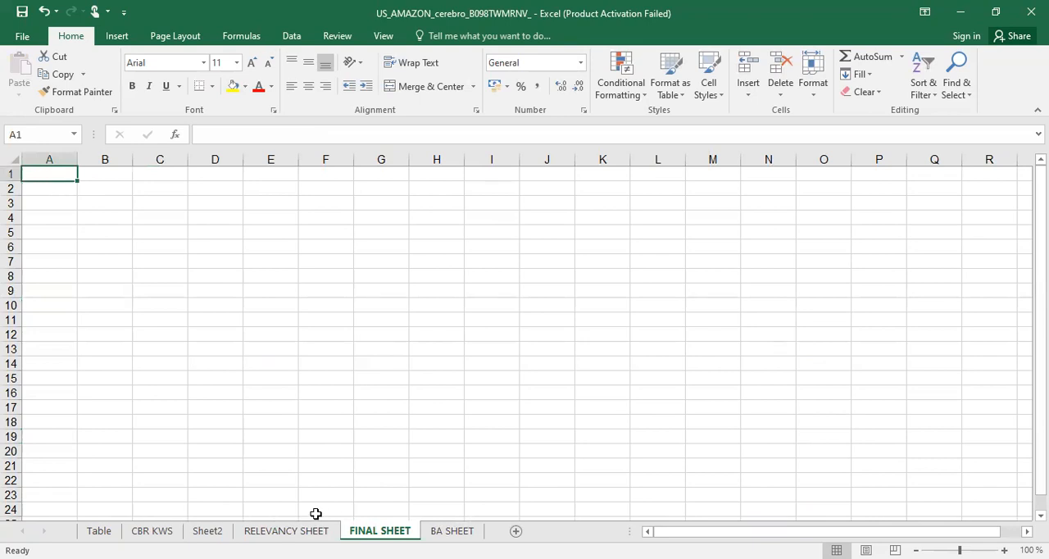
pyautogui.click(152, 531)
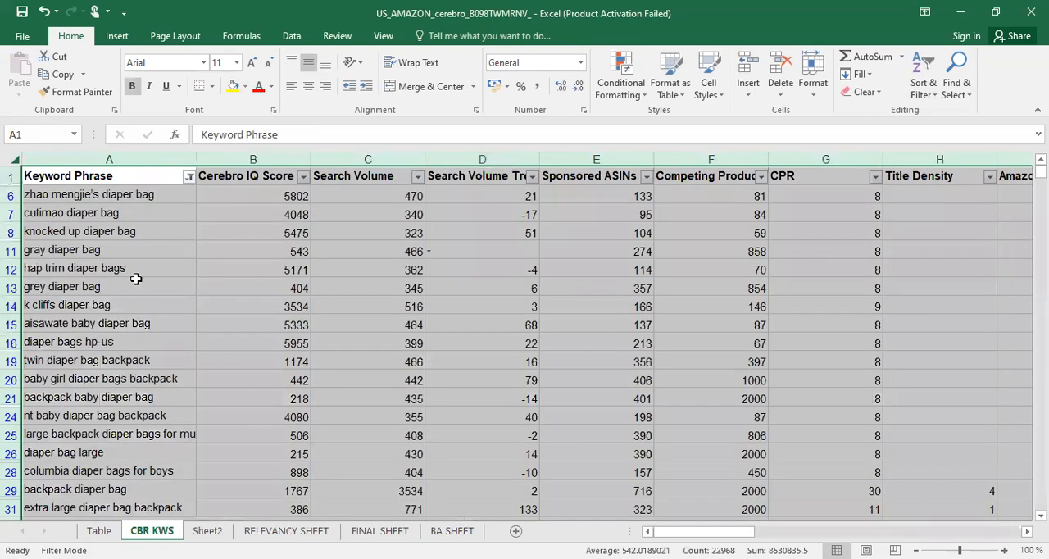
pyautogui.hotkey('ctrl', 'c')
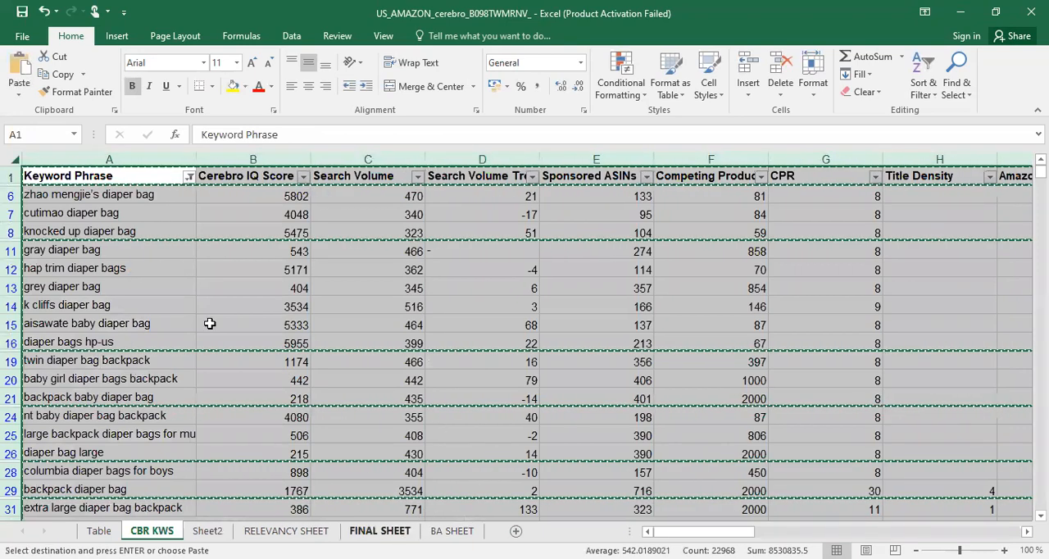
pyautogui.click(379, 531)
pyautogui.press('Return')
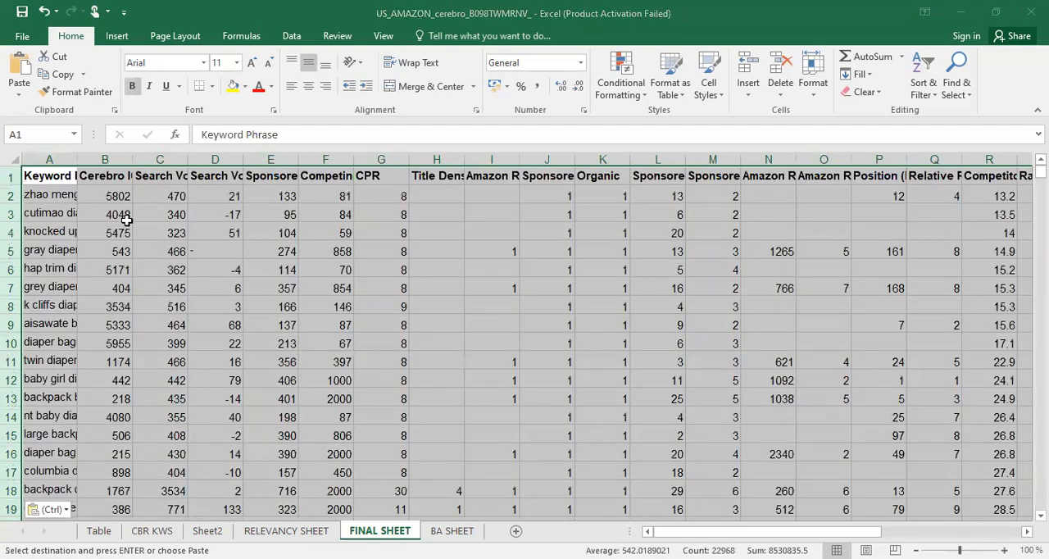
pyautogui.click(123, 219)
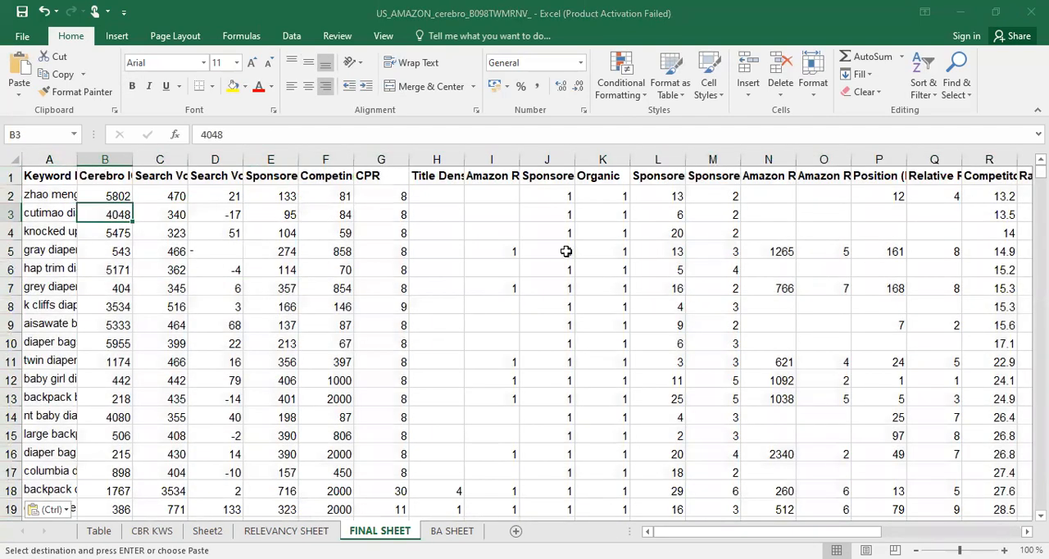
pyautogui.scroll(-20, 189, 311)
pyautogui.scroll(-20, 172, 312)
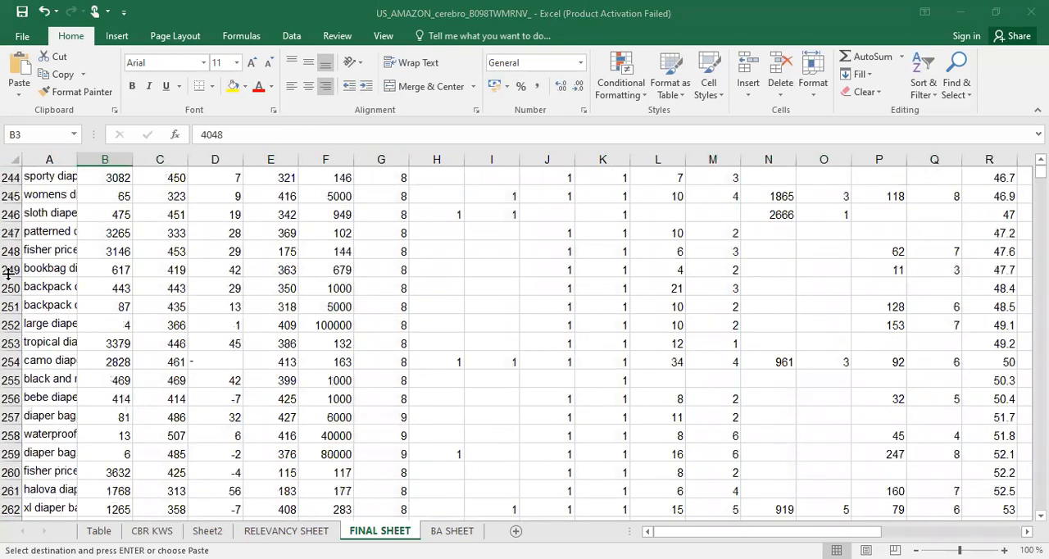
pyautogui.click(38, 282)
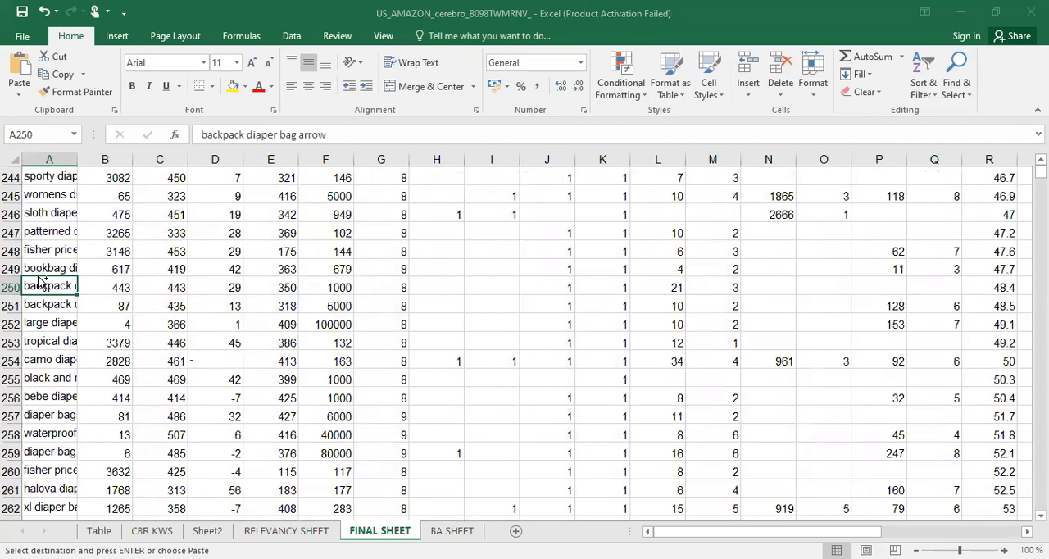
# Select the first empty cell below the pasted rows in FINAL SHEET and widen column A to fit the full keyword phrases
pyautogui.hotkey('ctrl', 'shift', 'Down')
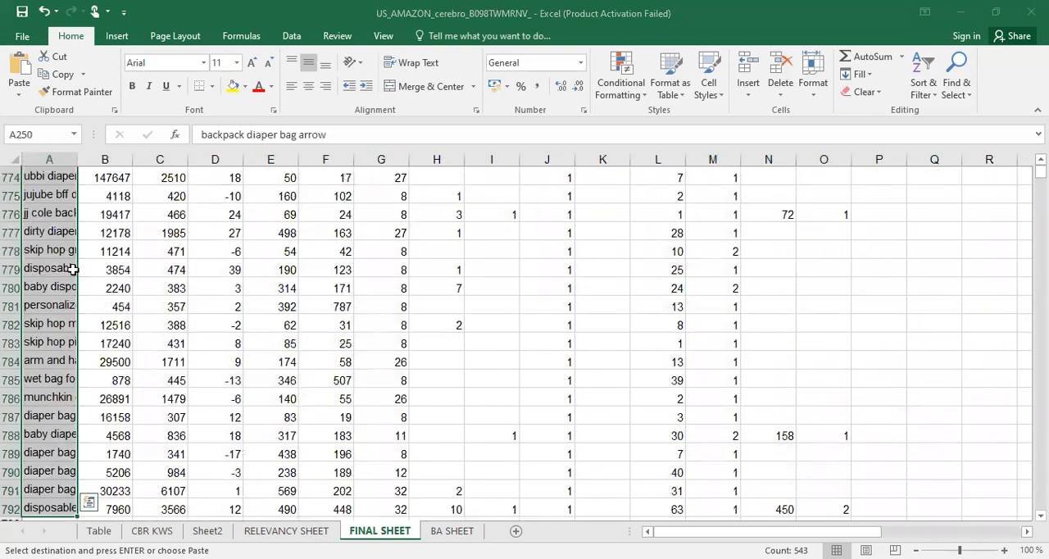
pyautogui.scroll(-4, 45, 366)
pyautogui.click(45, 367)
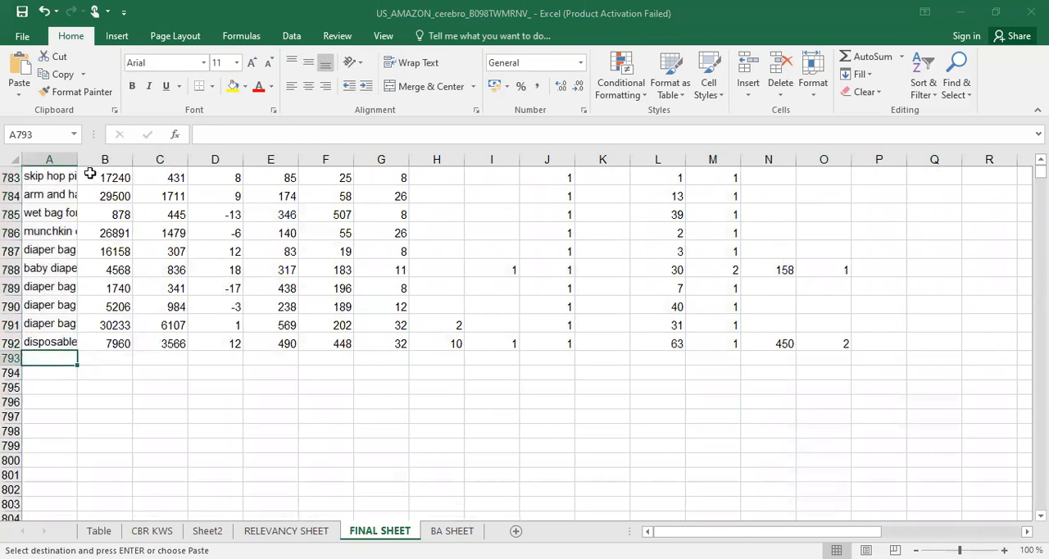
pyautogui.moveTo(75, 158); pyautogui.dragTo(202, 172)
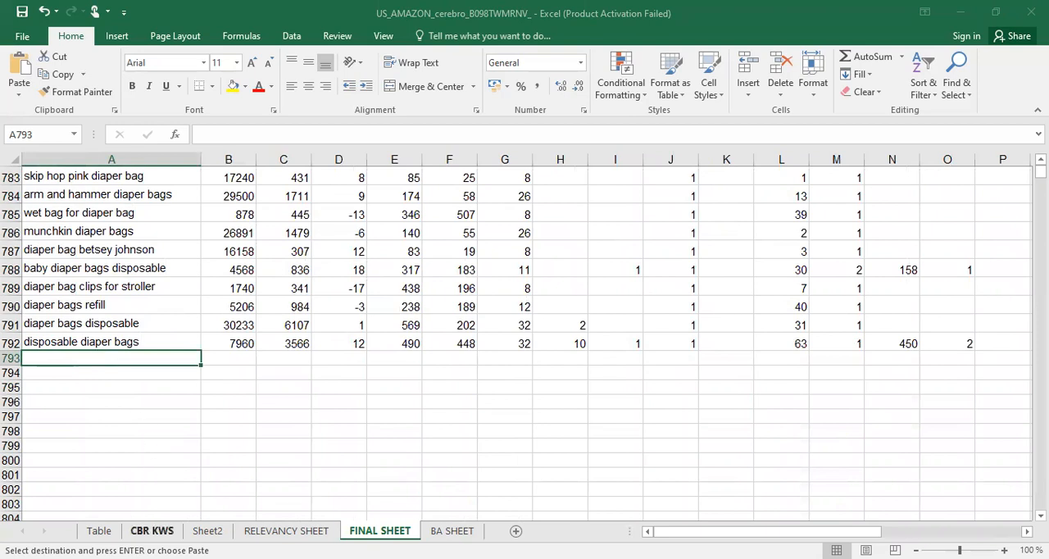
# Delete the contents of all filtered diaper bag rows in CBR KWS, from cell A6 through the last column and row
pyautogui.click(151, 532)
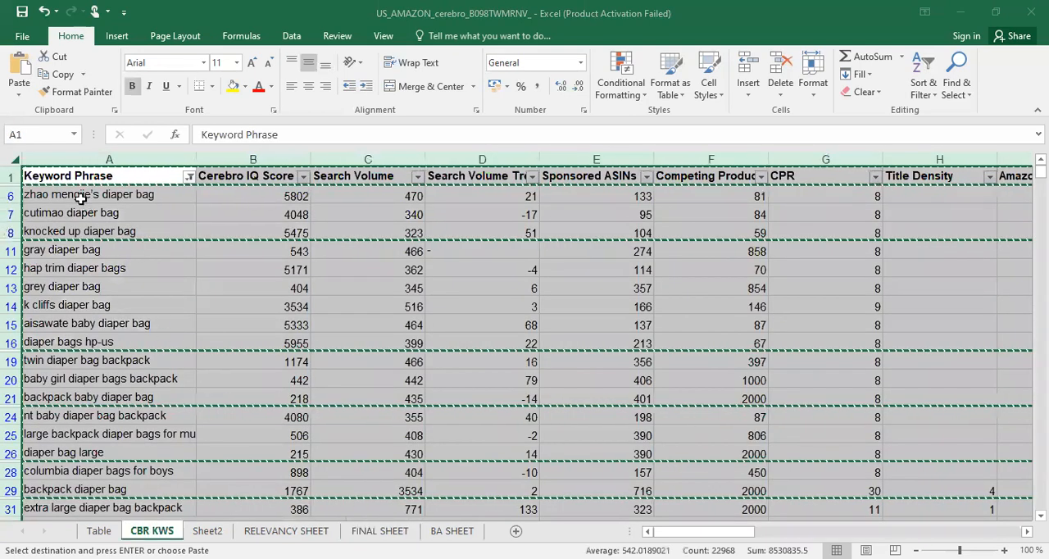
pyautogui.click(107, 250)
pyautogui.click(74, 191)
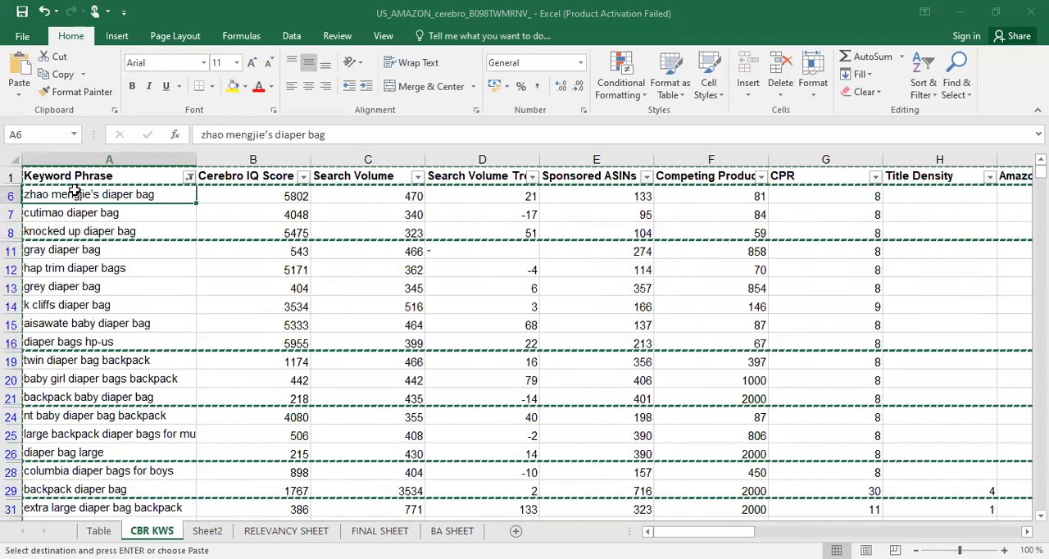
pyautogui.hotkey('ctrl', 'shift', 'Right')
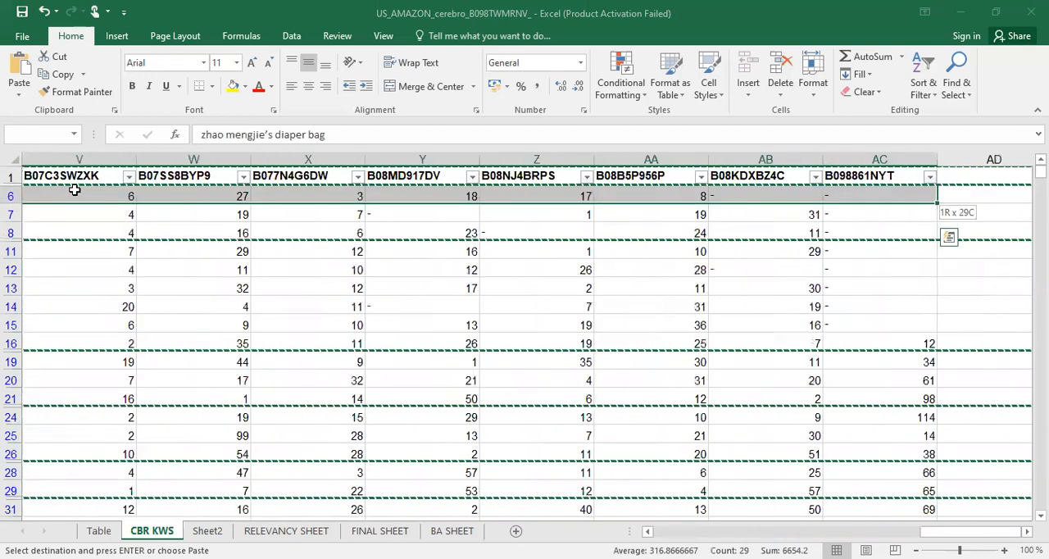
pyautogui.hotkey('ctrl', 'shift', 'Down')
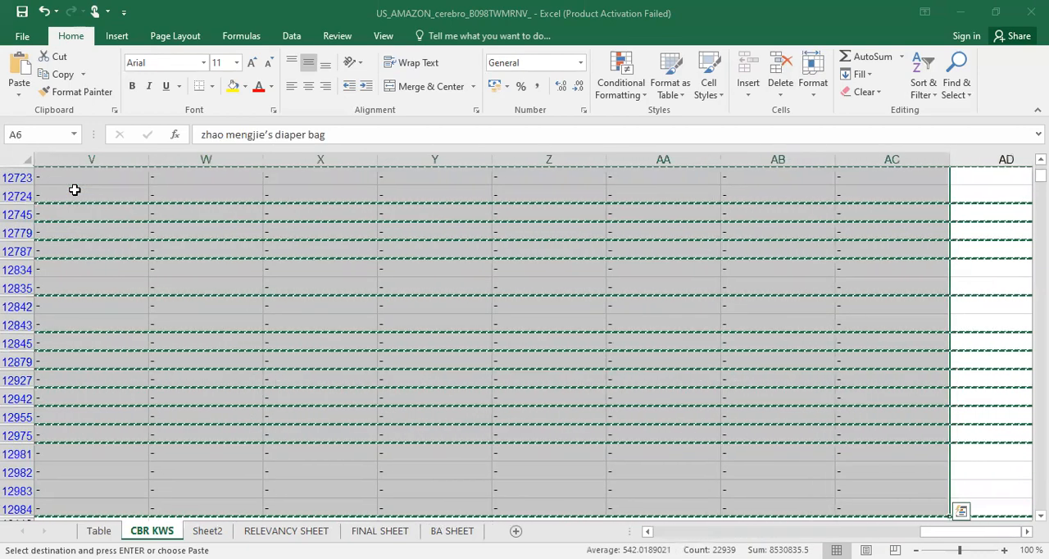
pyautogui.press('Delete')
# Clear the filter from the Keyword Phrase column in CBR KWS
pyautogui.moveTo(141, 215); pyautogui.dragTo(153, 223)
pyautogui.click(189, 179)
pyautogui.click(111, 252)
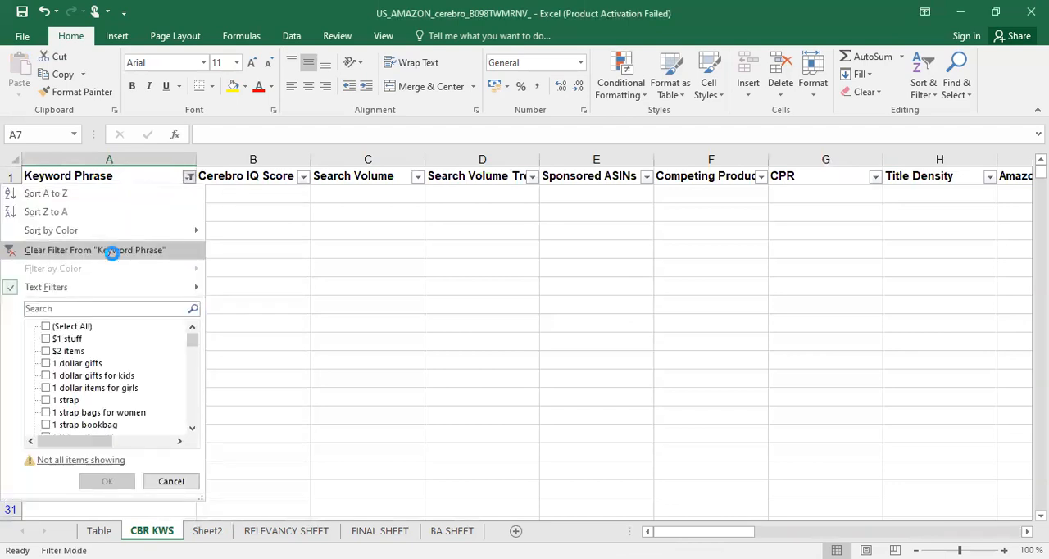
pyautogui.click(125, 285)
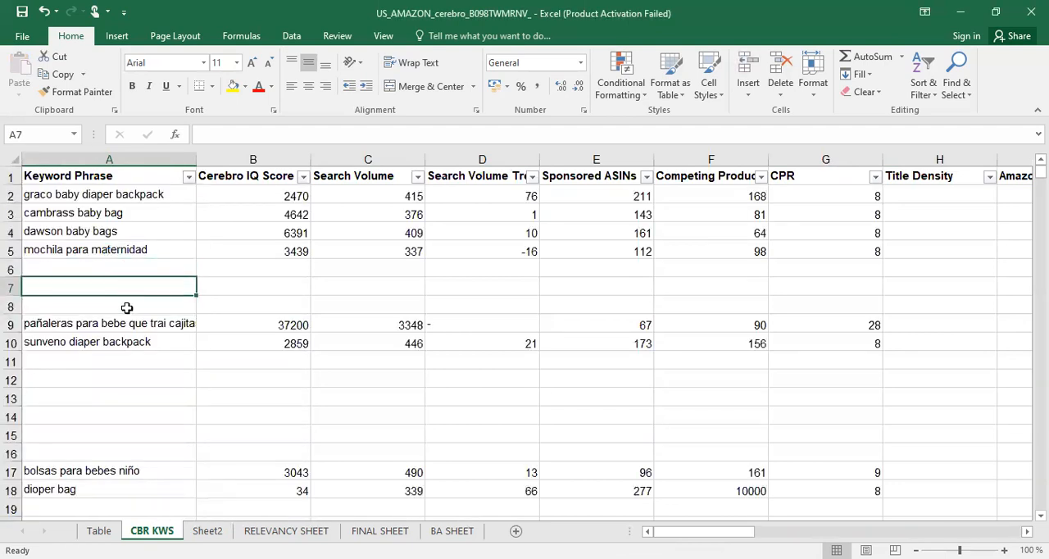
pyautogui.click(136, 272)
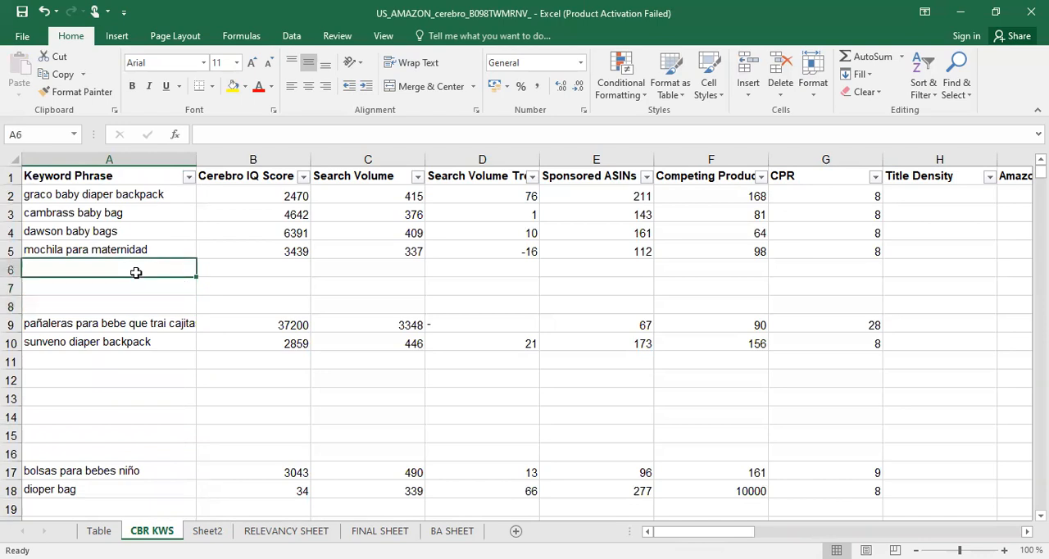
pyautogui.click(189, 177)
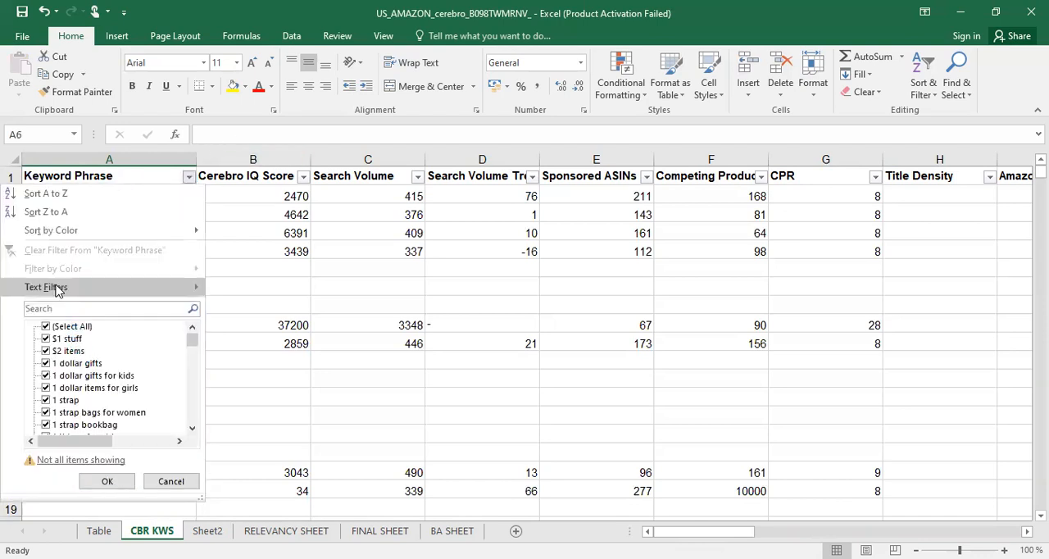
pyautogui.moveTo(55, 289)
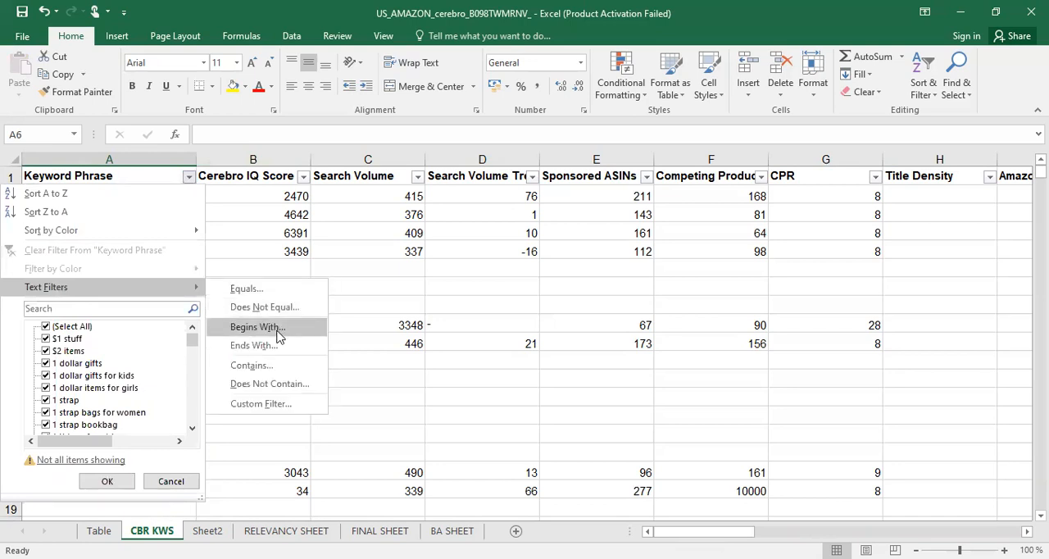
pyautogui.click(258, 327)
pyautogui.click(299, 247)
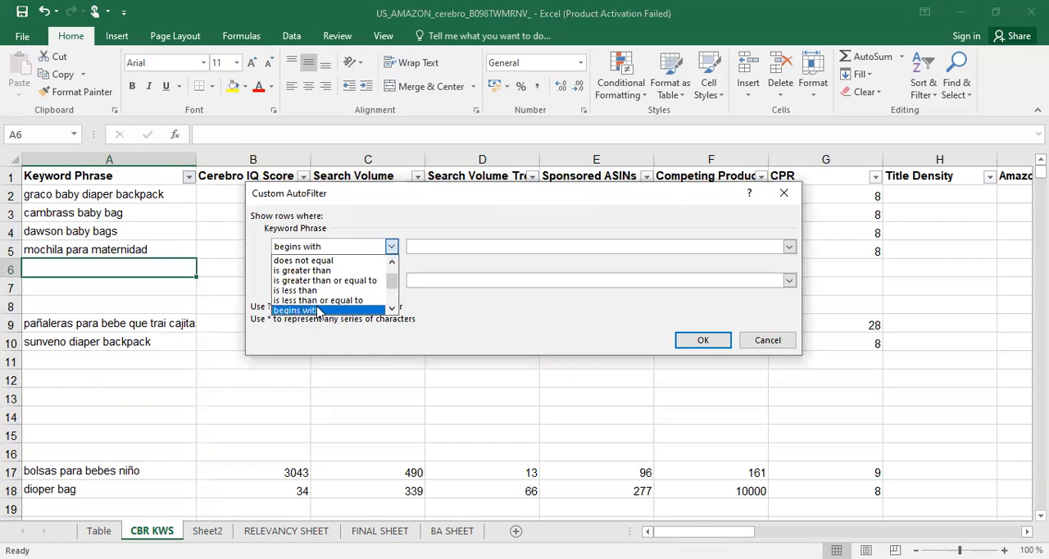
pyautogui.click(782, 194)
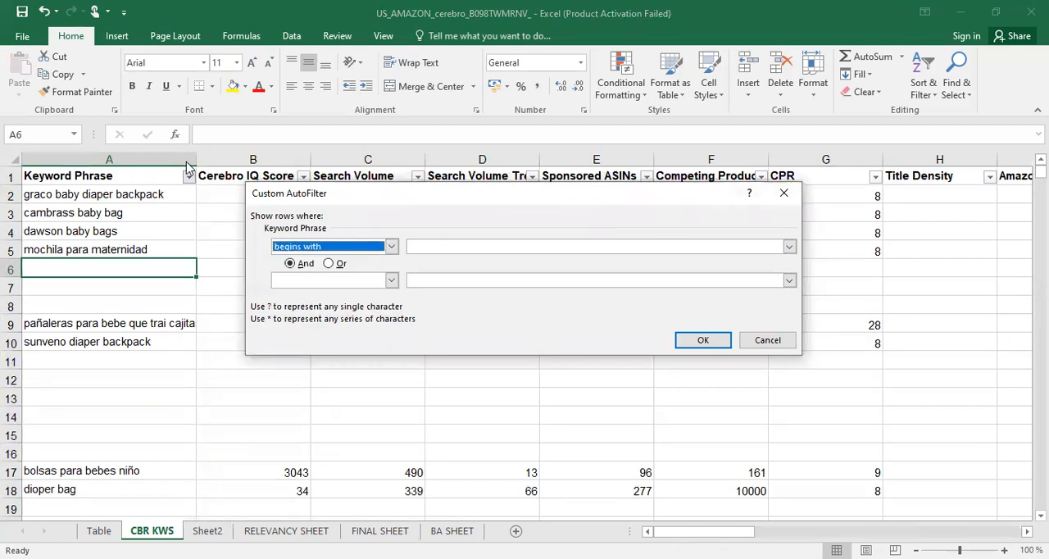
pyautogui.click(738, 339)
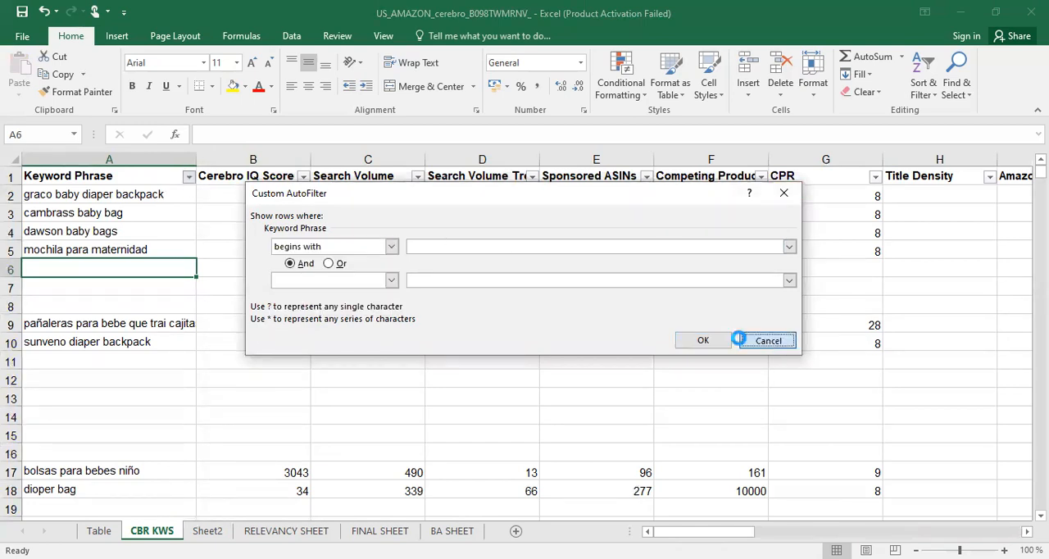
# Filter the Keyword Phrase column in CBR KWS for phrases that contain BABY BACKPACK
pyautogui.click(190, 179)
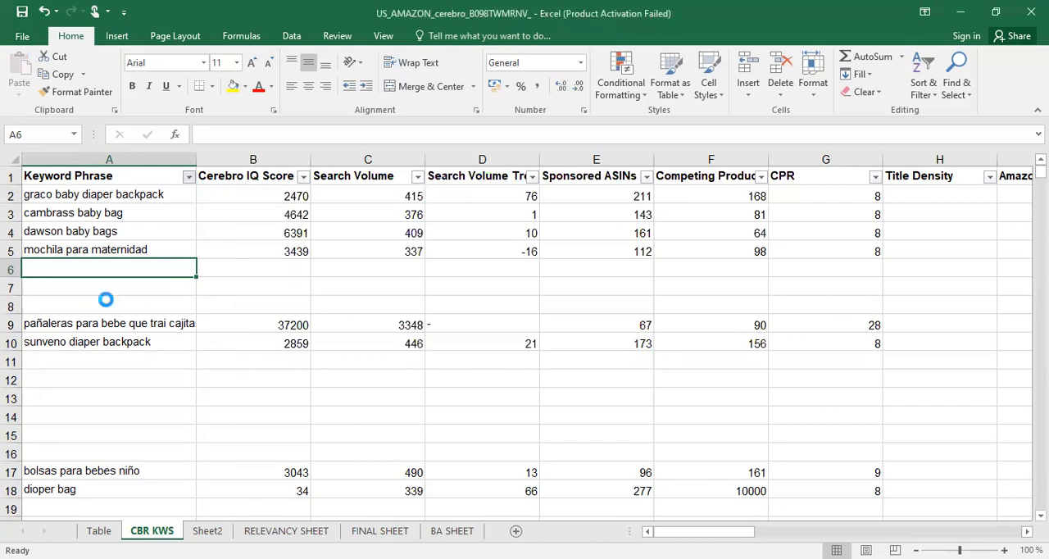
pyautogui.moveTo(197, 287)
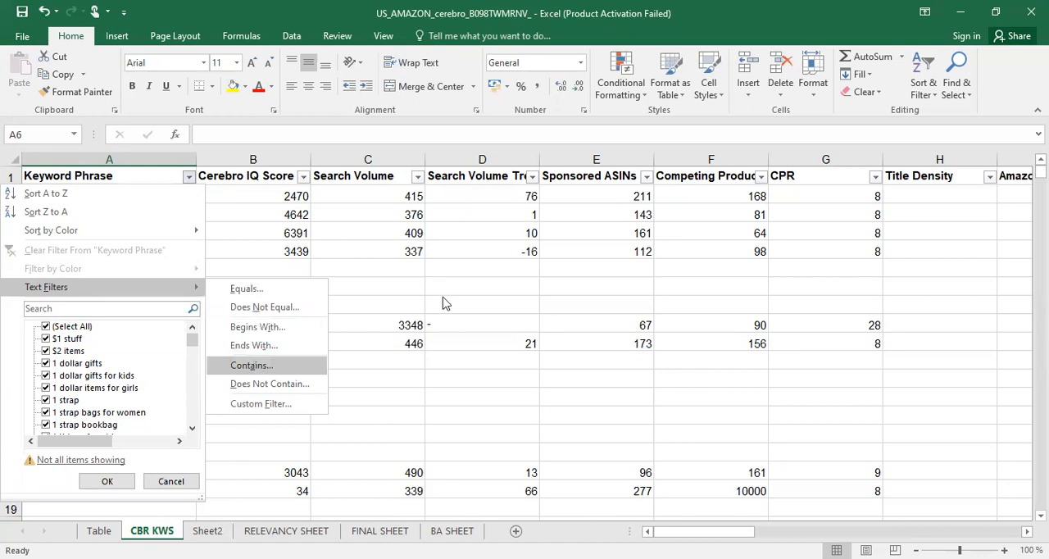
pyautogui.click(253, 366)
pyautogui.write('BABY BACKPACK')
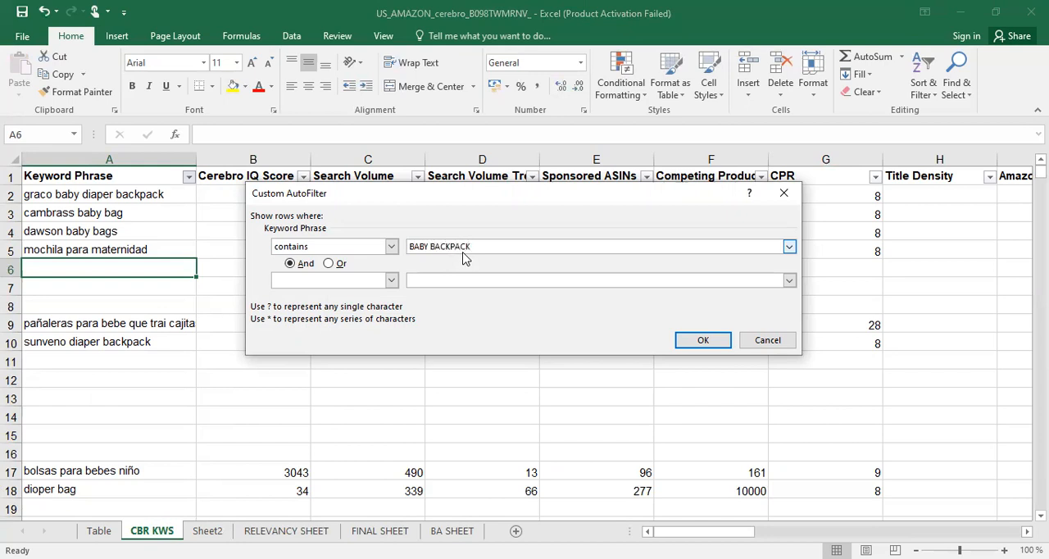
pyautogui.press('Return')
pyautogui.click(107, 264)
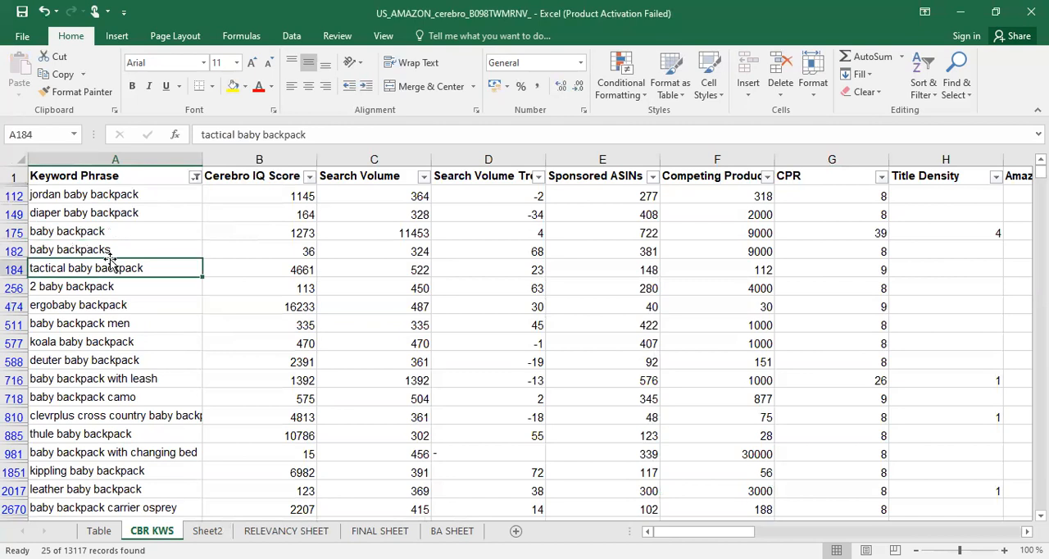
# Copy all filtered baby backpack rows from CBR KWS and paste them into FINAL SHEET starting at cell A793
pyautogui.click(55, 193)
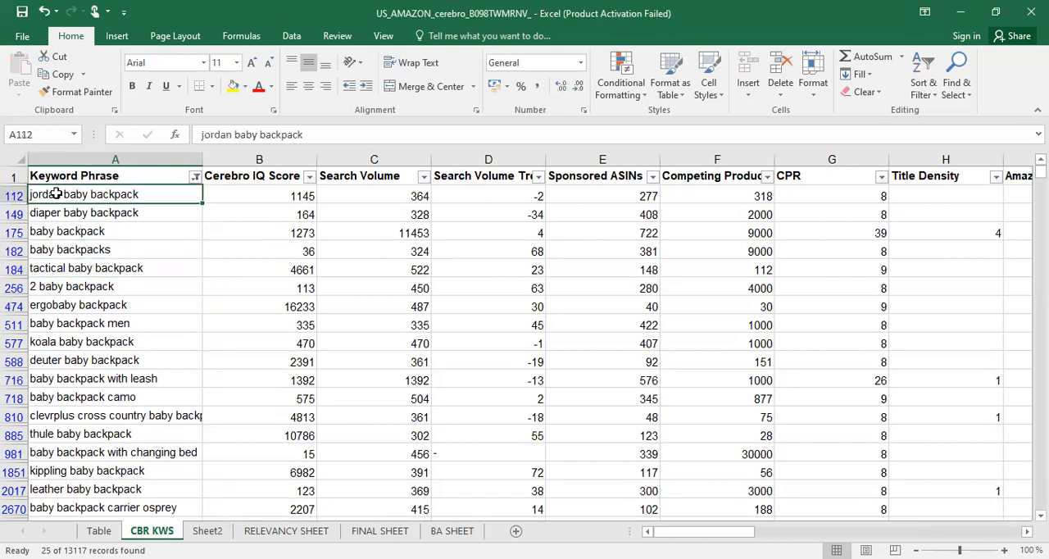
pyautogui.hotkey('ctrl', 'shift', 'End')
pyautogui.hotkey('ctrl', 'c')
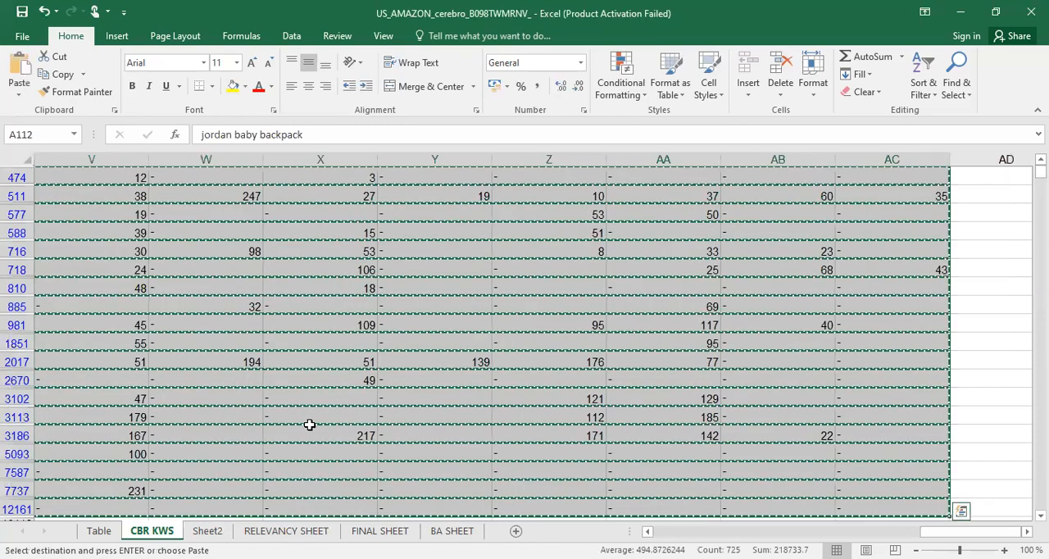
pyautogui.click(380, 530)
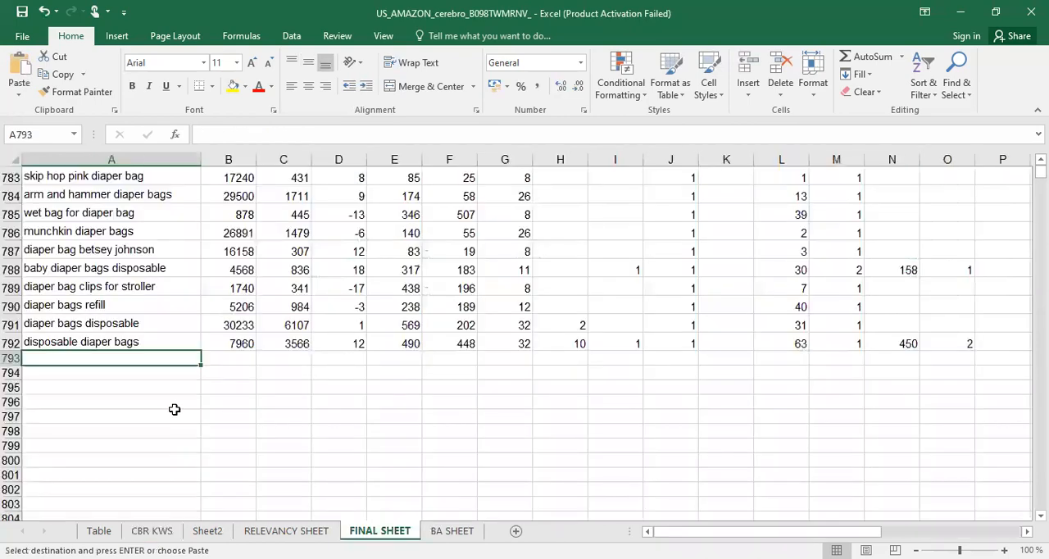
pyautogui.hotkey('ctrl', 'v')
pyautogui.scroll(-11, 56, 389)
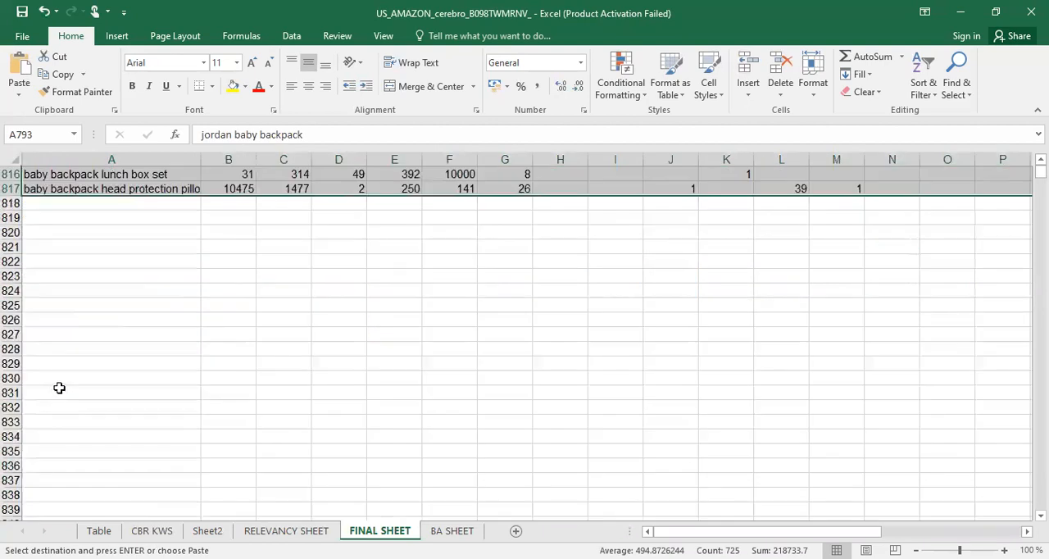
pyautogui.scroll(1, 56, 390)
pyautogui.click(72, 259)
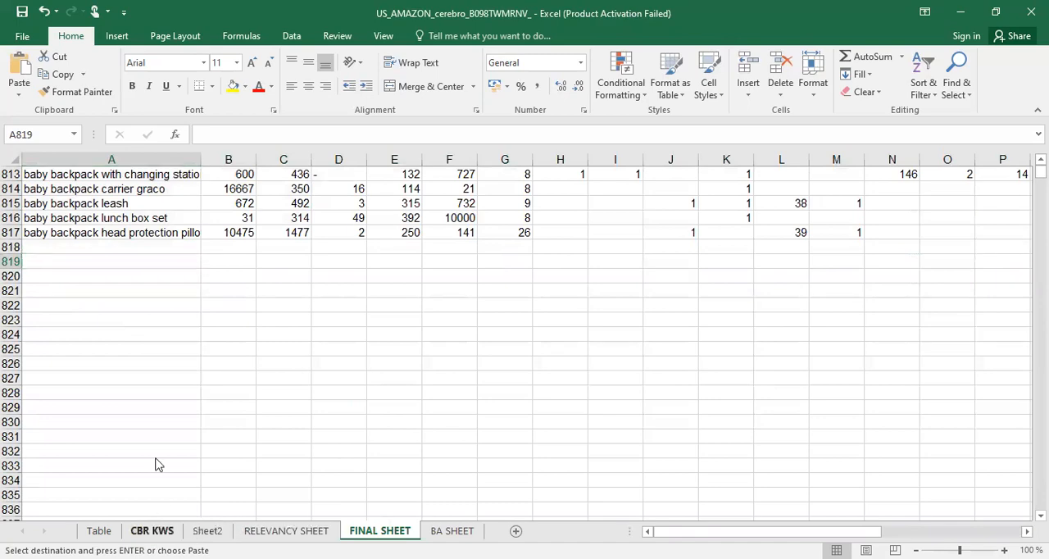
# Delete the contents of the filtered baby backpack rows in CBR KWS and clear the Keyword Phrase filter
pyautogui.click(152, 531)
pyautogui.press('Delete')
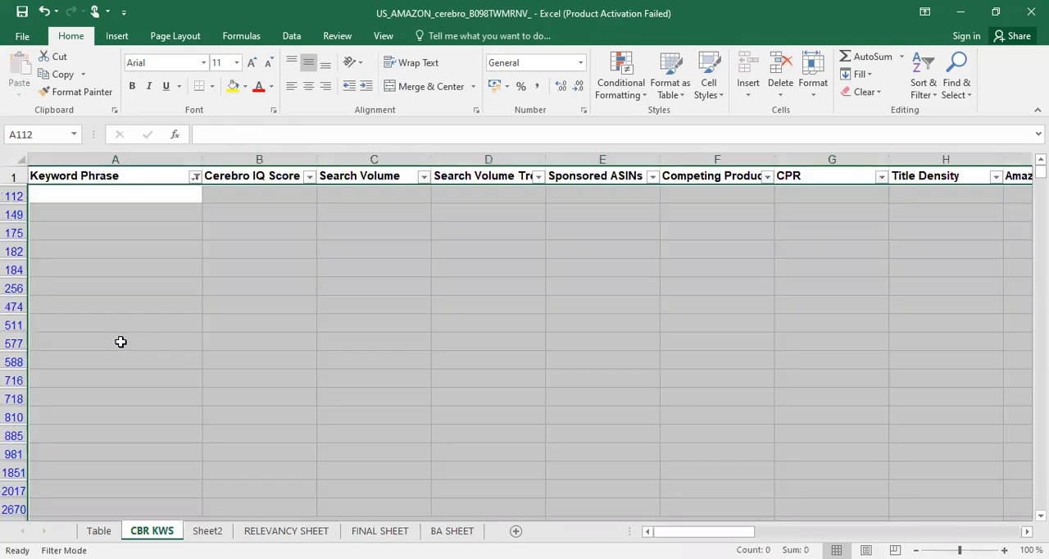
pyautogui.click(147, 194)
pyautogui.click(195, 177)
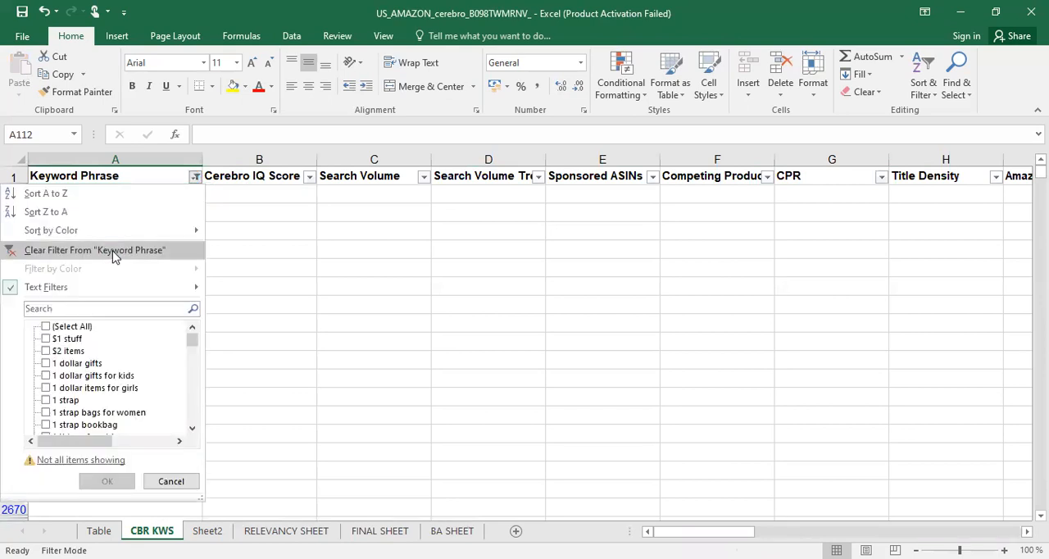
pyautogui.click(112, 252)
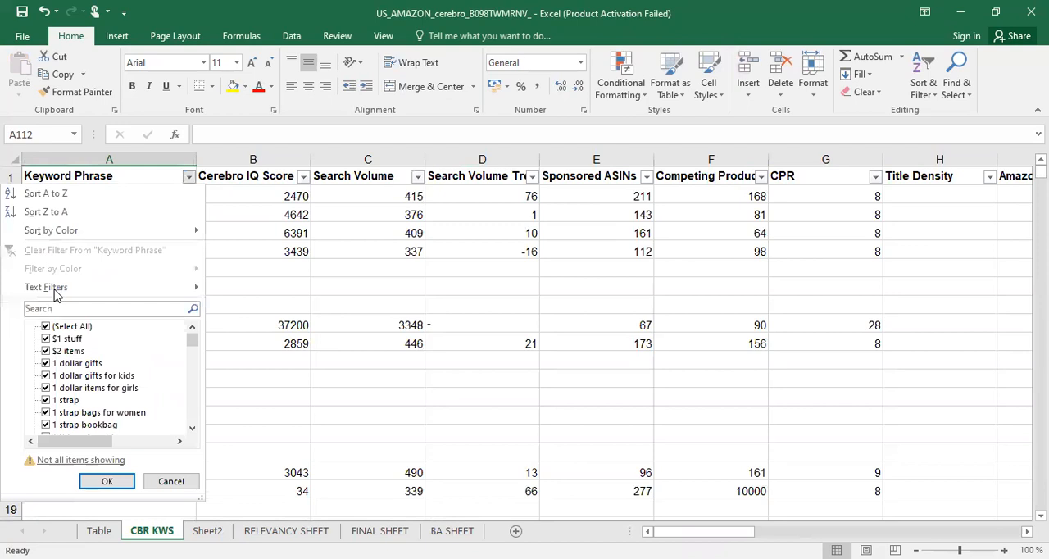
# Filter the Keyword Phrase column in CBR KWS for phrases that contain BABY BAG
pyautogui.click(56, 292)
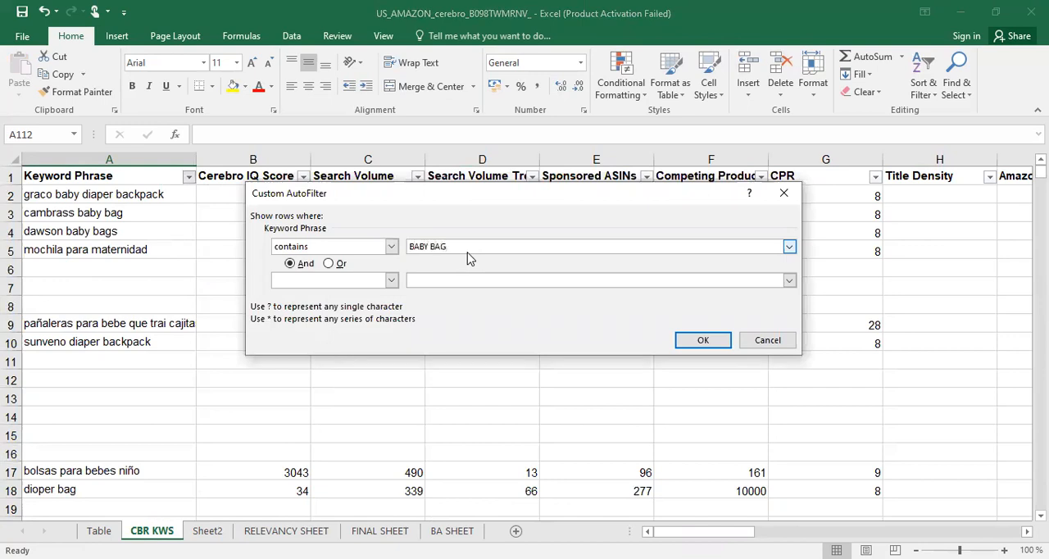
pyautogui.press('Return')
pyautogui.click(136, 245)
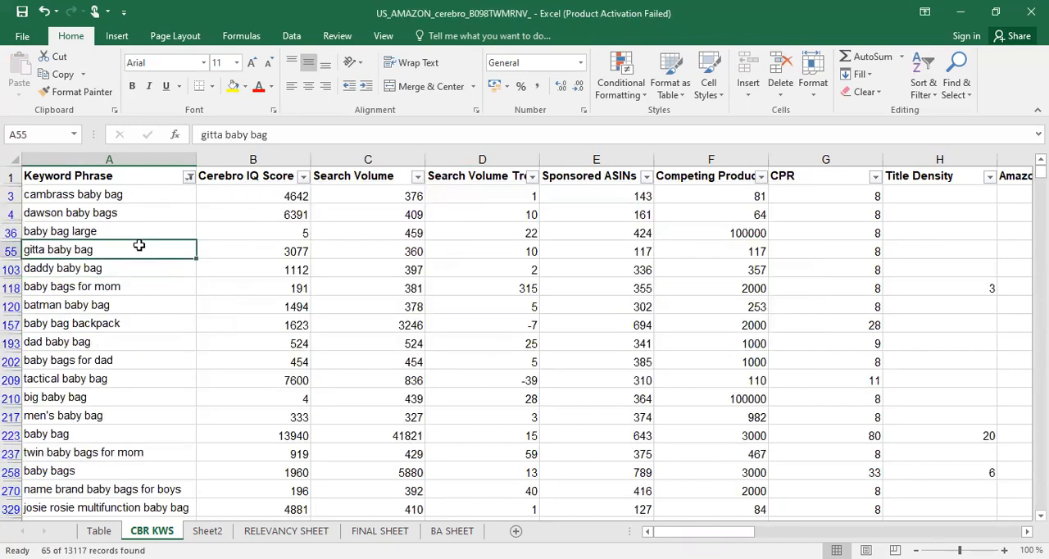
pyautogui.click(136, 223)
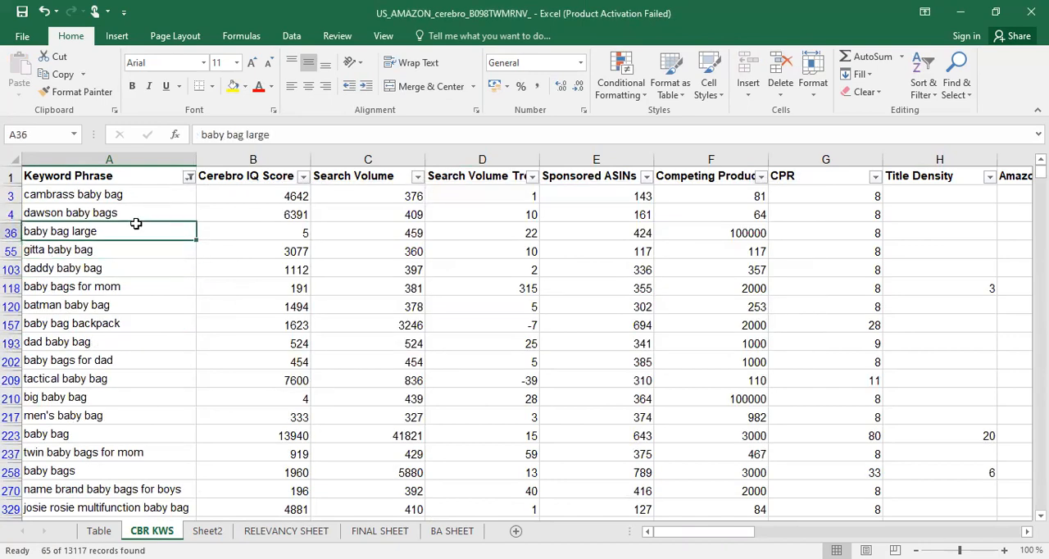
# Copy all filtered baby bag rows from CBR KWS and paste them into FINAL SHEET starting at cell A818
pyautogui.click(73, 196)
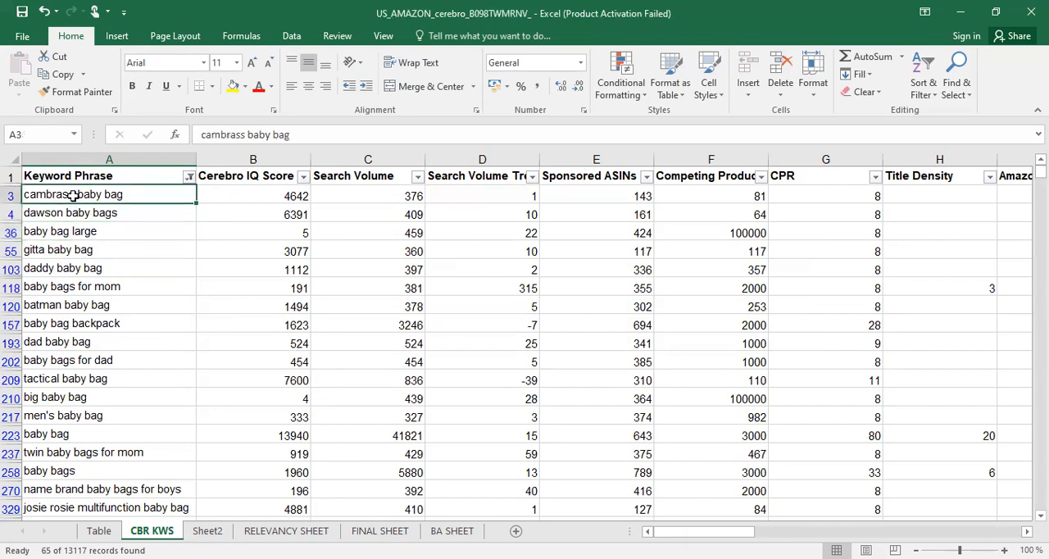
pyautogui.hotkey('ctrl', 'shift', 'End')
pyautogui.hotkey('ctrl', 'c')
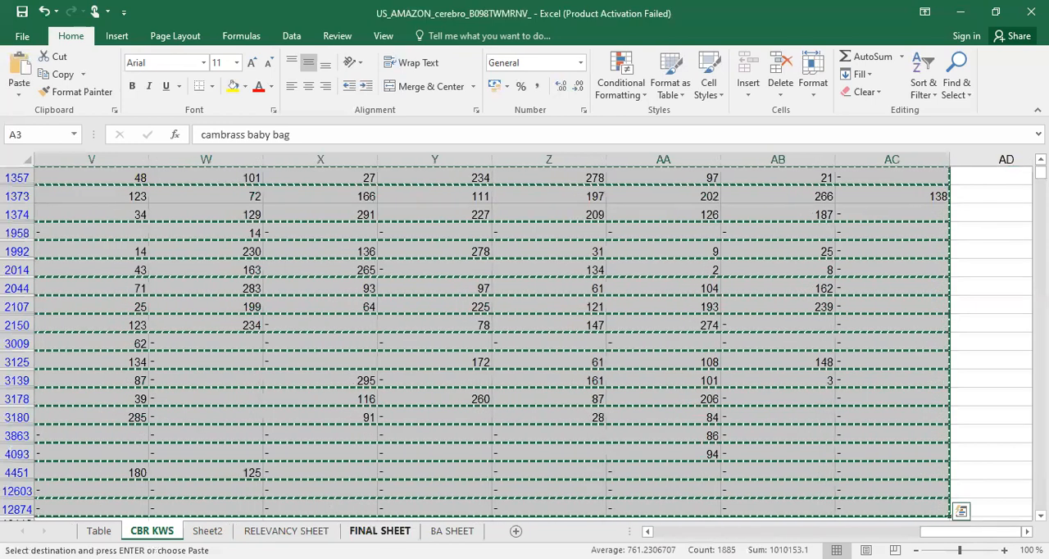
pyautogui.click(380, 531)
pyautogui.click(78, 249)
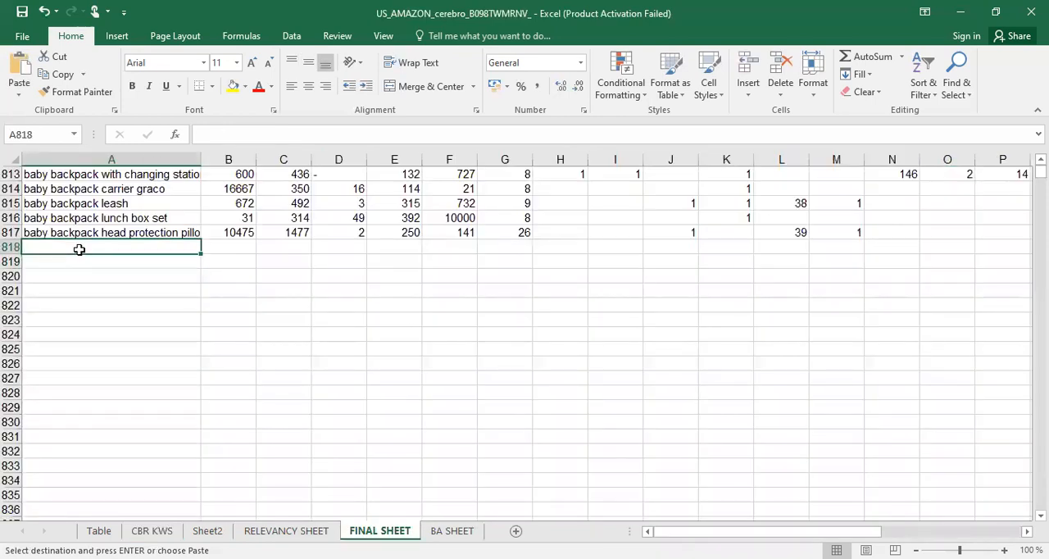
pyautogui.hotkey('ctrl', 'v')
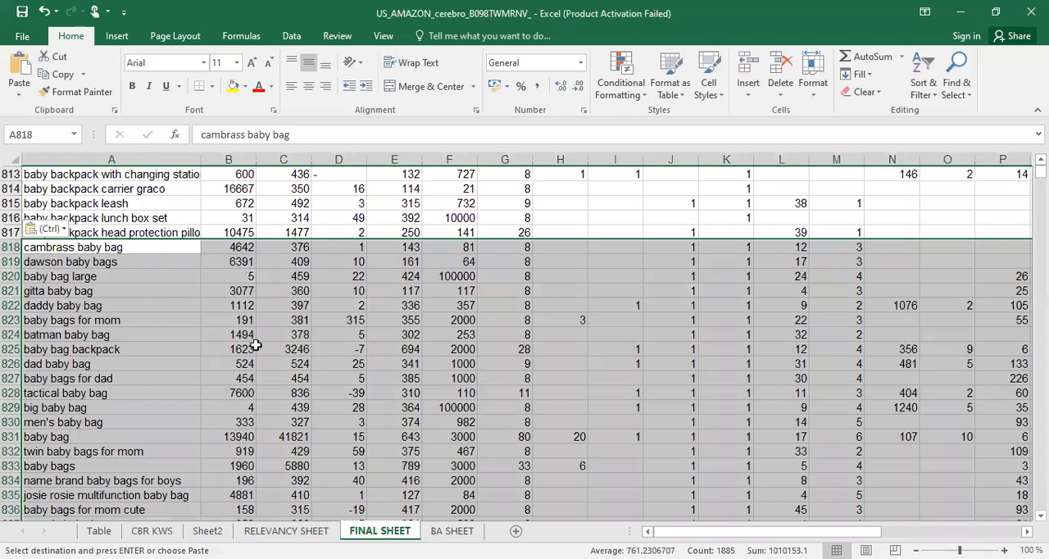
pyautogui.scroll(-6, 179, 358)
pyautogui.scroll(-18, 178, 358)
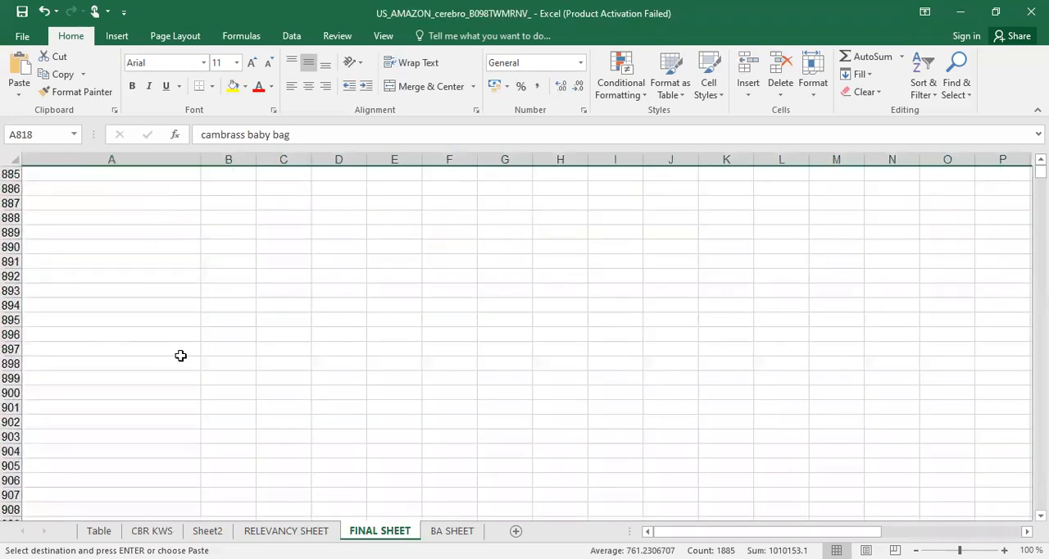
# Delete the contents of the filtered baby bag rows in CBR KWS and clear the Keyword Phrase filter
pyautogui.scroll(6, 154, 353)
pyautogui.click(69, 408)
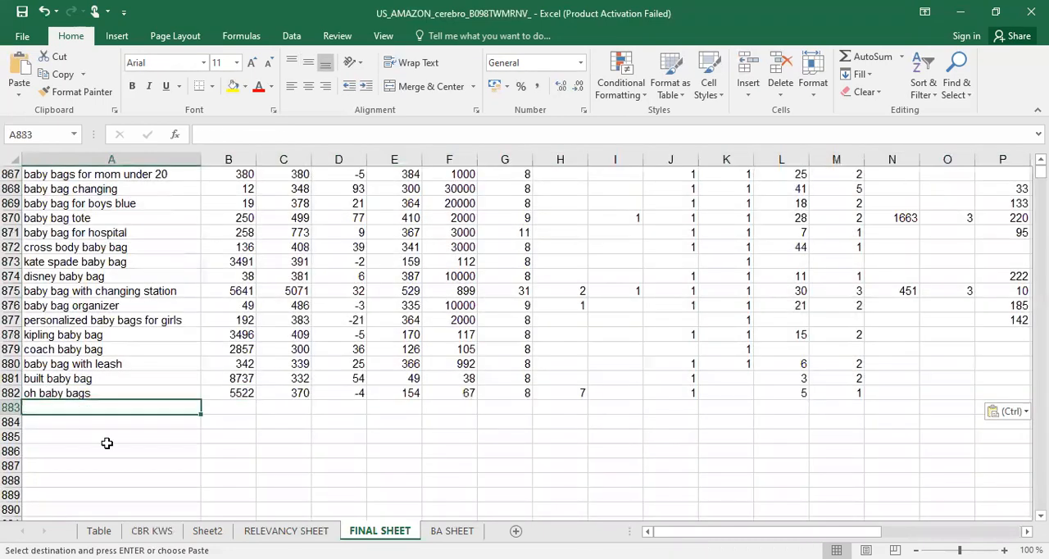
pyautogui.click(152, 531)
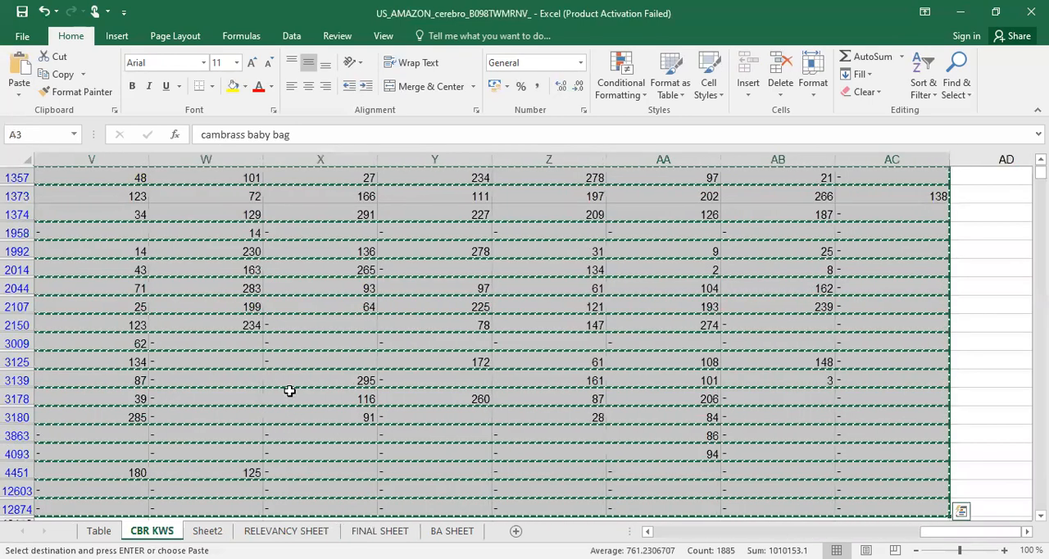
pyautogui.press('Delete')
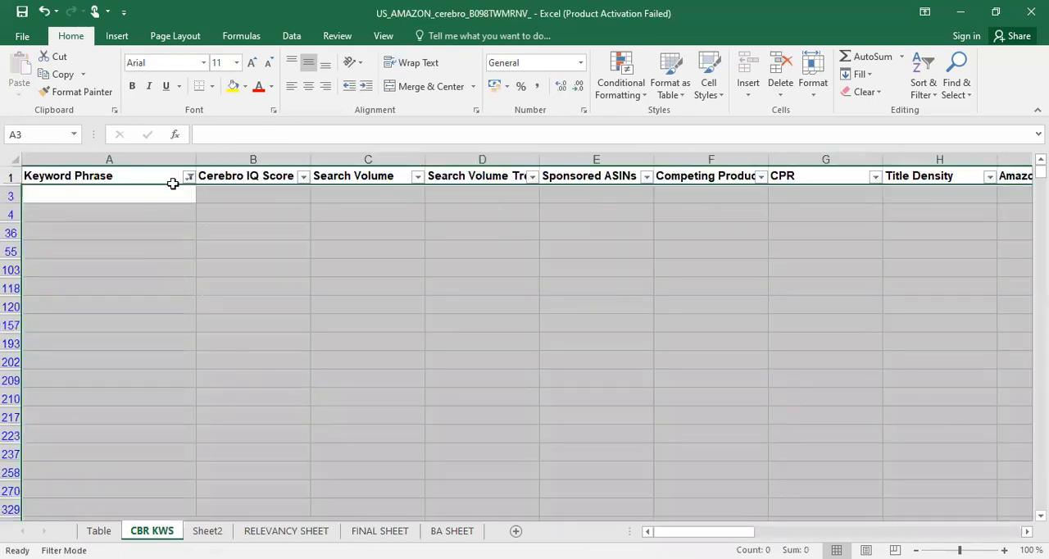
pyautogui.click(175, 193)
pyautogui.click(190, 178)
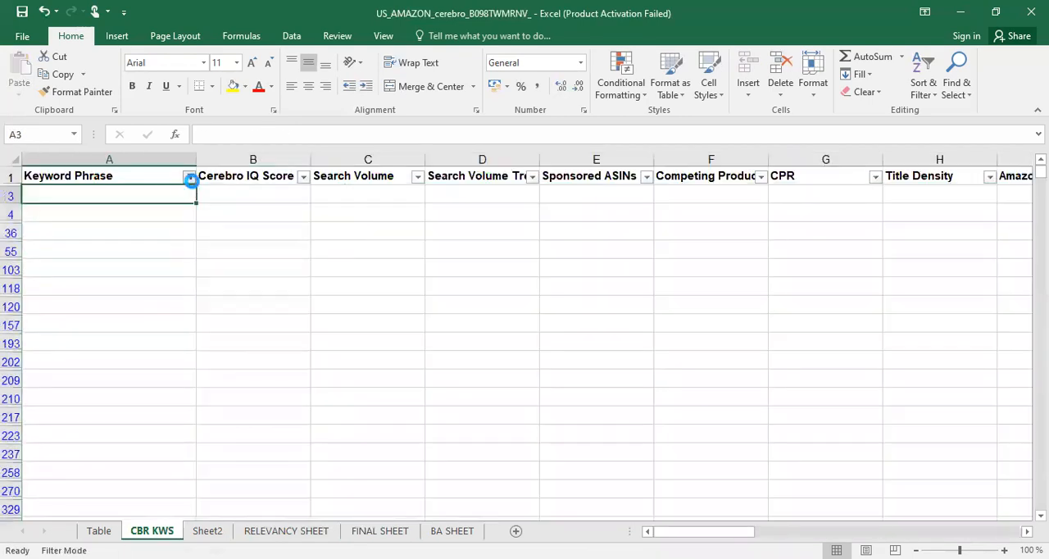
pyautogui.click(103, 248)
pyautogui.click(147, 233)
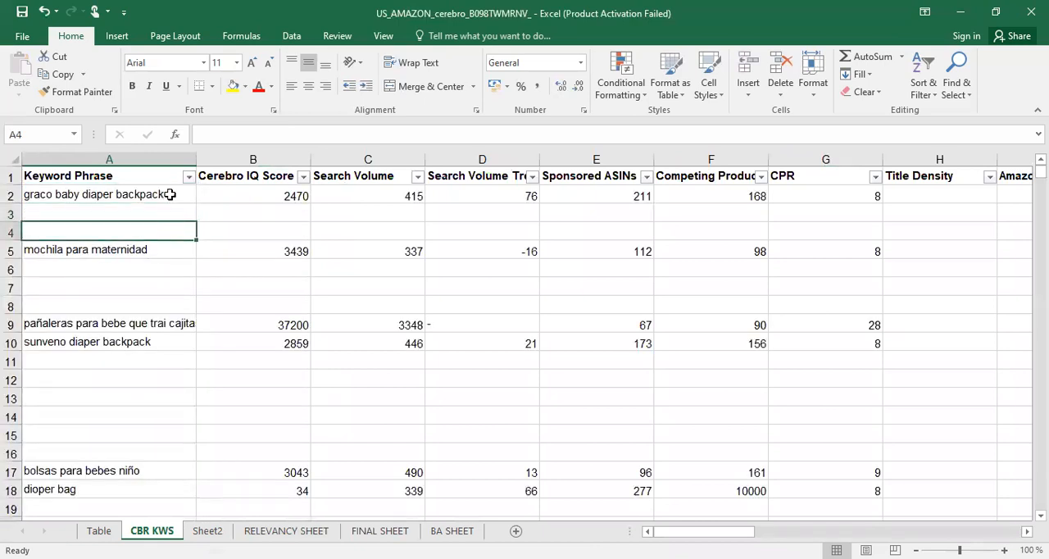
# Filter the blanks out of the Keyword Phrase column and sort the table by Cerebro IQ Score from largest to smallest
pyautogui.click(189, 180)
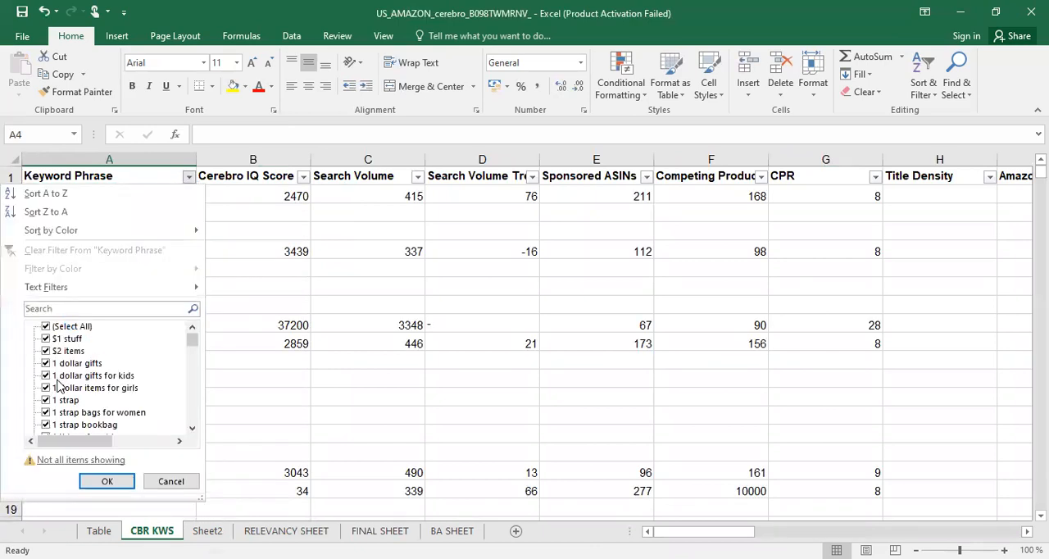
pyautogui.moveTo(197, 343); pyautogui.dragTo(169, 429)
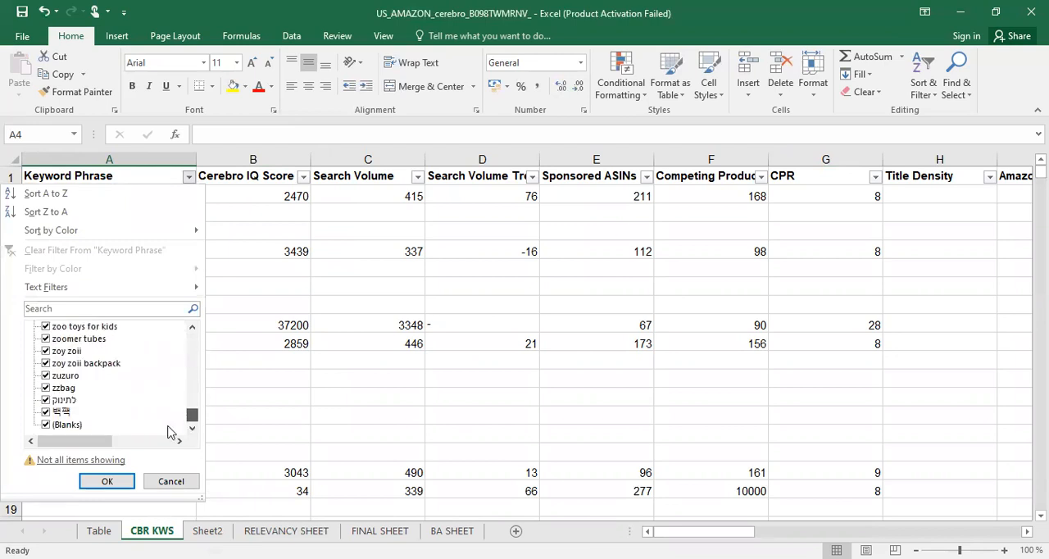
pyautogui.click(46, 425)
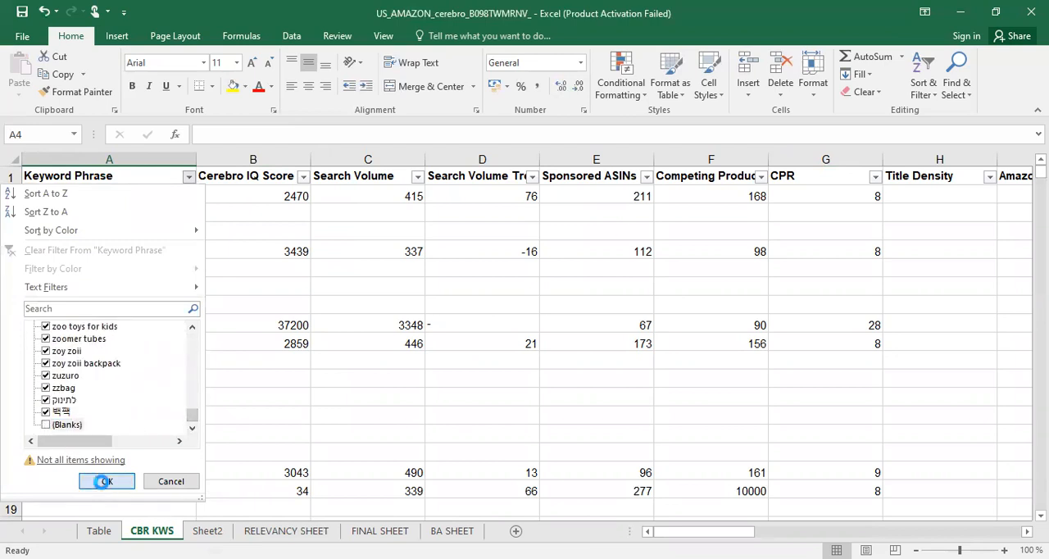
pyautogui.click(105, 482)
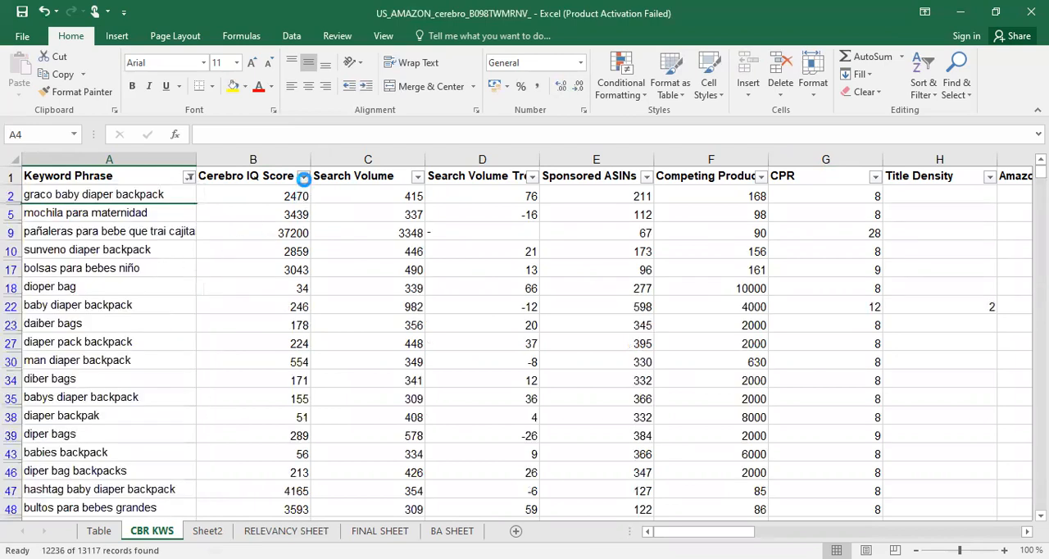
pyautogui.click(304, 178)
pyautogui.click(255, 219)
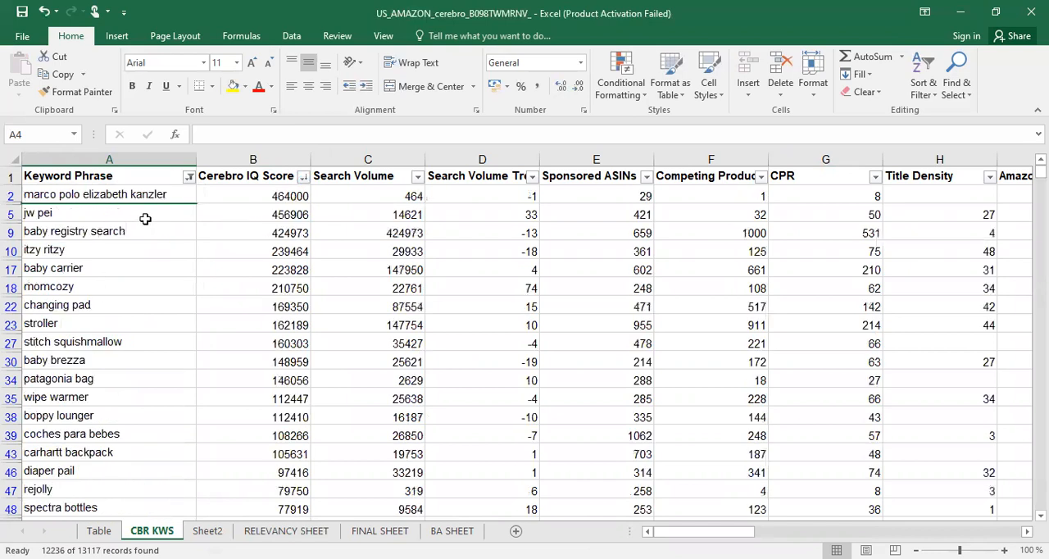
# Review the remaining keyword phrases in CBR KWS from the highest Cerebro IQ Score downward to find another relevant phrase
pyautogui.click(116, 216)
pyautogui.click(122, 234)
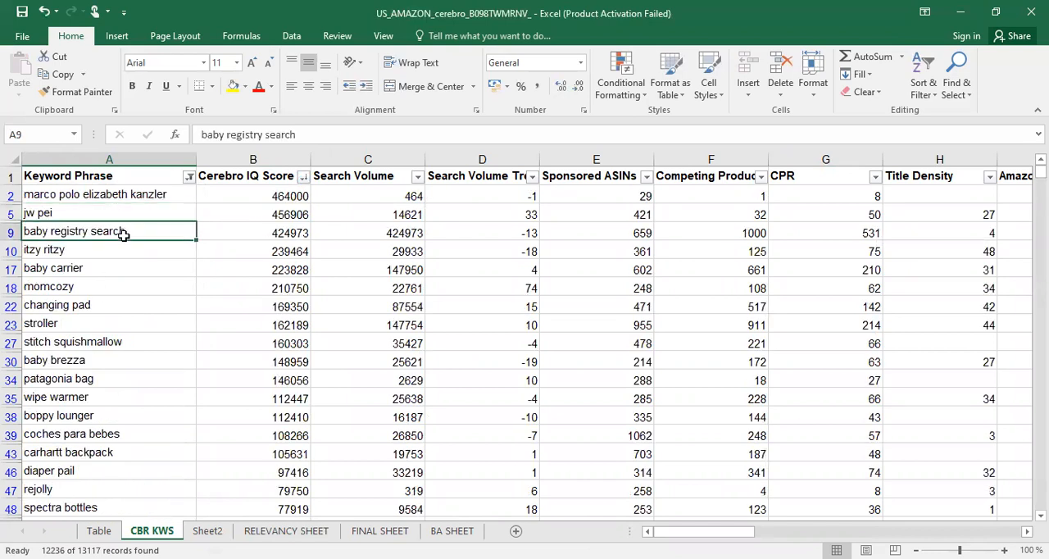
pyautogui.press('Down')
pyautogui.press('Down')
pyautogui.press('Down')
pyautogui.press('Down')
pyautogui.press('Down')
pyautogui.press('Down')
pyautogui.press('Down')
pyautogui.press('Down')
pyautogui.press('Down')
pyautogui.press('Down')
pyautogui.press('Down')
pyautogui.press('Down')
pyautogui.press('Down')
pyautogui.press('Down')
pyautogui.press('Down')
pyautogui.press('Down')
pyautogui.press('Down')
pyautogui.press('Down')
pyautogui.press('Down')
pyautogui.press('Down')
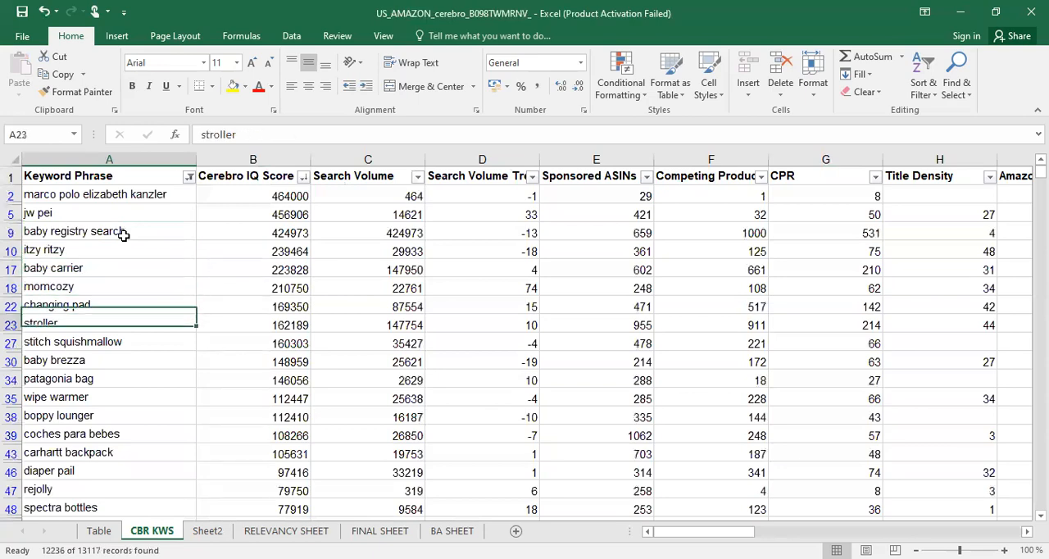
pyautogui.press('Down')
pyautogui.press('Down')
pyautogui.press('Down')
pyautogui.press('Down')
pyautogui.press('Down')
pyautogui.press('Down')
pyautogui.press('Down')
pyautogui.press('Down')
pyautogui.press('Down')
pyautogui.press('Down')
pyautogui.press('Down')
pyautogui.press('Down')
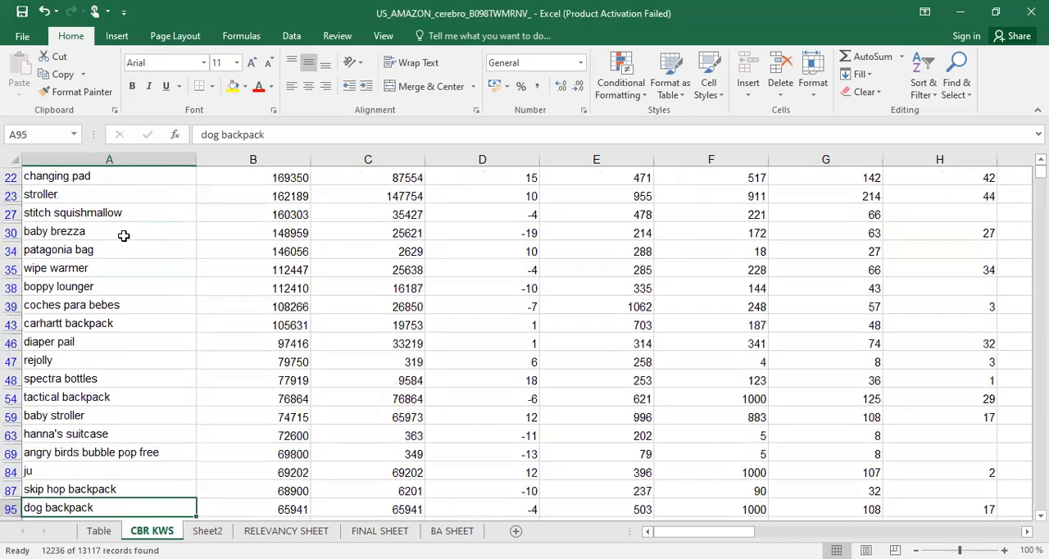
pyautogui.press('Down')
pyautogui.press('Down')
pyautogui.press('Down')
pyautogui.press('Down')
pyautogui.press('Down')
pyautogui.press('Down')
pyautogui.press('Down')
pyautogui.press('Down')
pyautogui.press('Down')
pyautogui.press('Down')
pyautogui.press('Down')
pyautogui.press('Down')
pyautogui.press('Down')
pyautogui.press('Down')
pyautogui.press('Down')
pyautogui.press('Down')
pyautogui.press('Down')
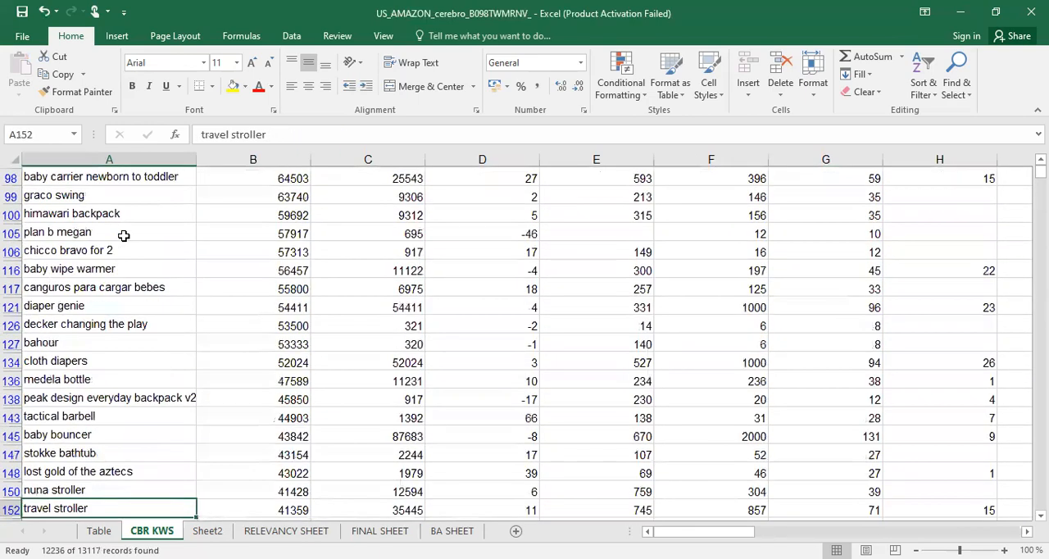
pyautogui.press('Down')
pyautogui.press('Down')
pyautogui.press('Down')
pyautogui.press('Down')
pyautogui.press('Down')
pyautogui.press('Down')
pyautogui.press('Down')
pyautogui.press('Down')
pyautogui.press('Down')
pyautogui.press('Down')
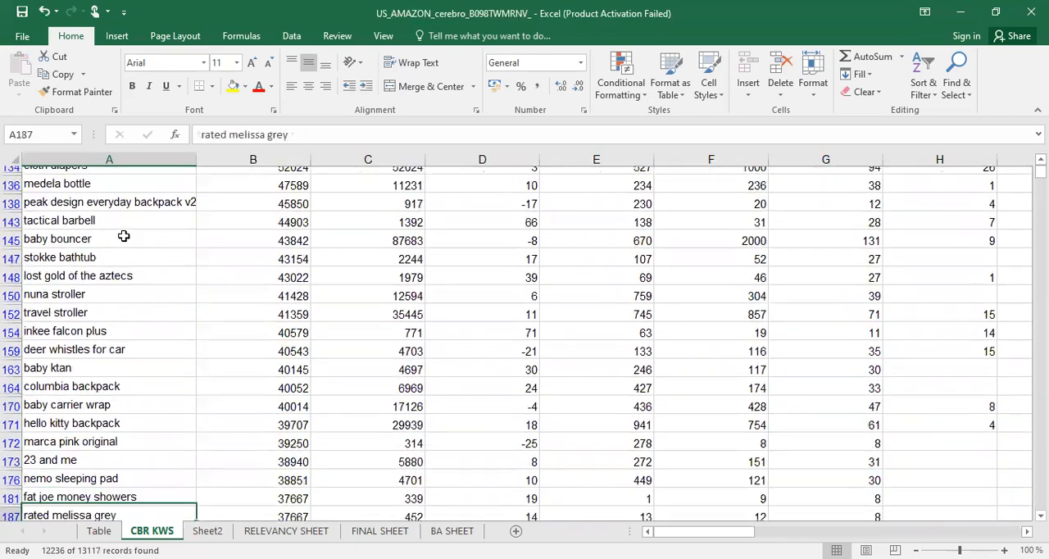
pyautogui.press('Down')
pyautogui.press('Down')
pyautogui.press('Down')
pyautogui.press('Down')
pyautogui.press('Down')
pyautogui.press('Down')
pyautogui.press('Down')
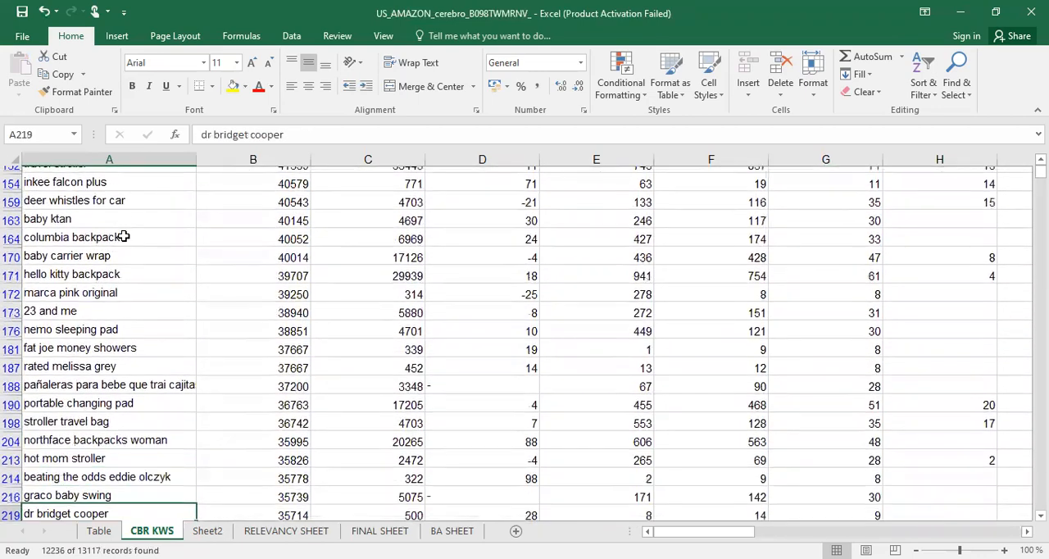
pyautogui.press('Down')
pyautogui.press('Down')
pyautogui.press('Down')
pyautogui.press('Down')
pyautogui.press('Down')
pyautogui.press('Down')
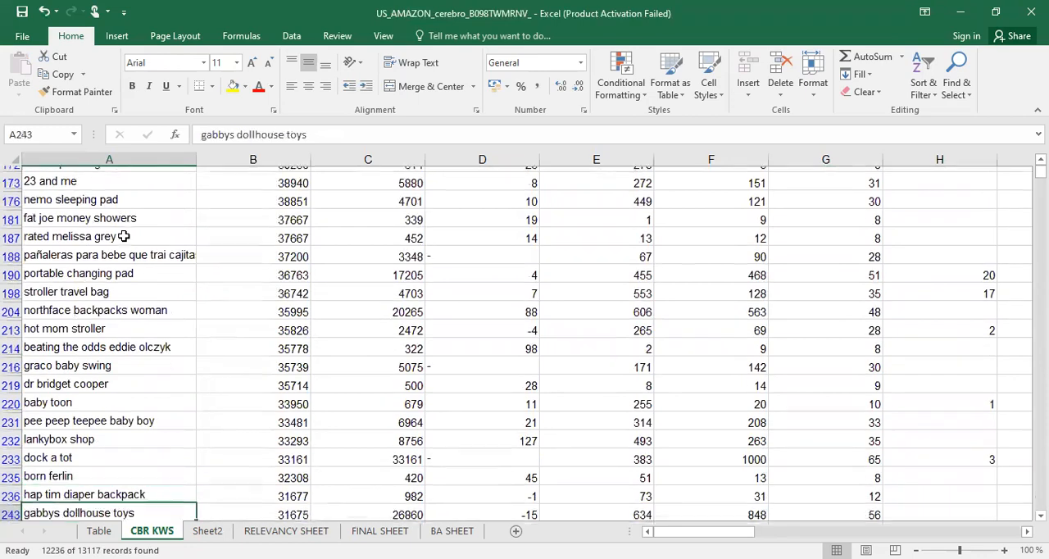
pyautogui.press('Down')
pyautogui.press('Down')
pyautogui.press('Down')
pyautogui.press('Down')
pyautogui.press('Down')
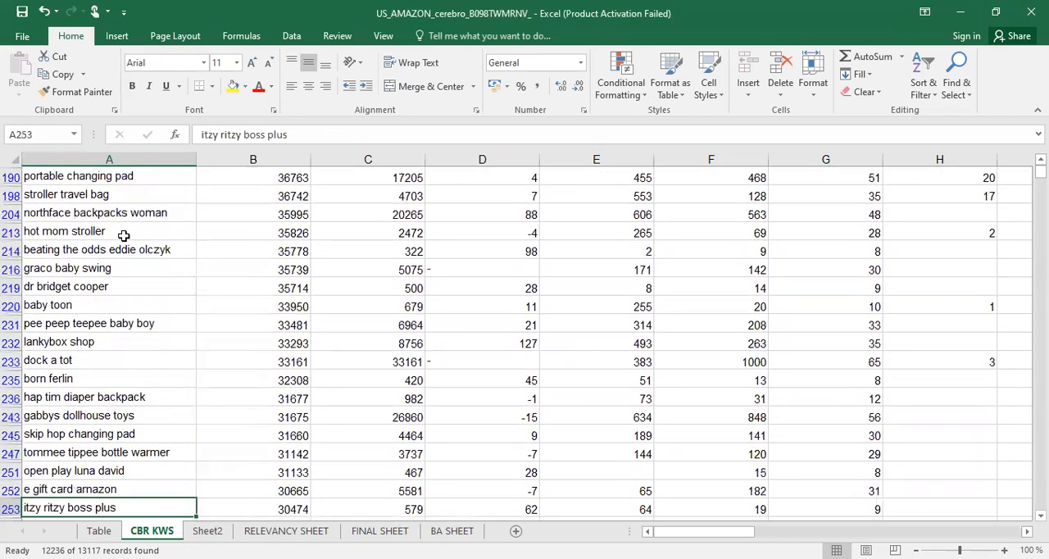
pyautogui.press('Down')
pyautogui.press('Down')
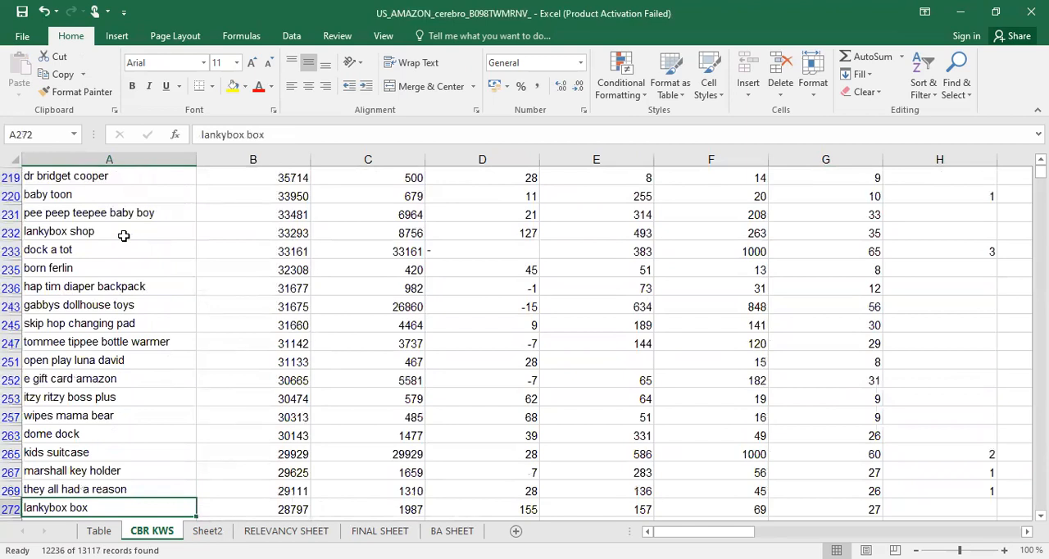
pyautogui.click(121, 289)
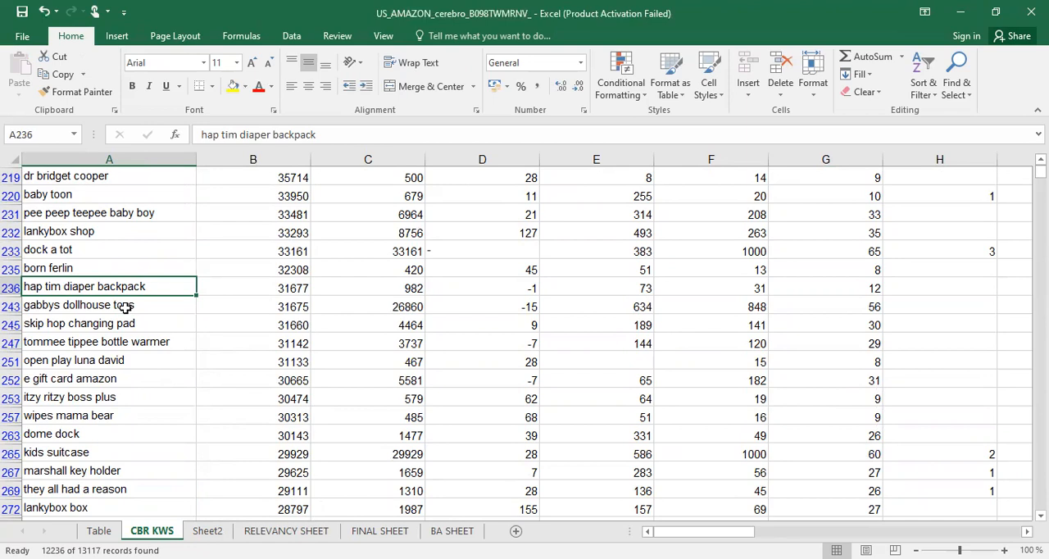
# Filter the Keyword Phrase column in CBR KWS for phrases that contain DIAPER BACKPACK
pyautogui.scroll(15, 125, 307)
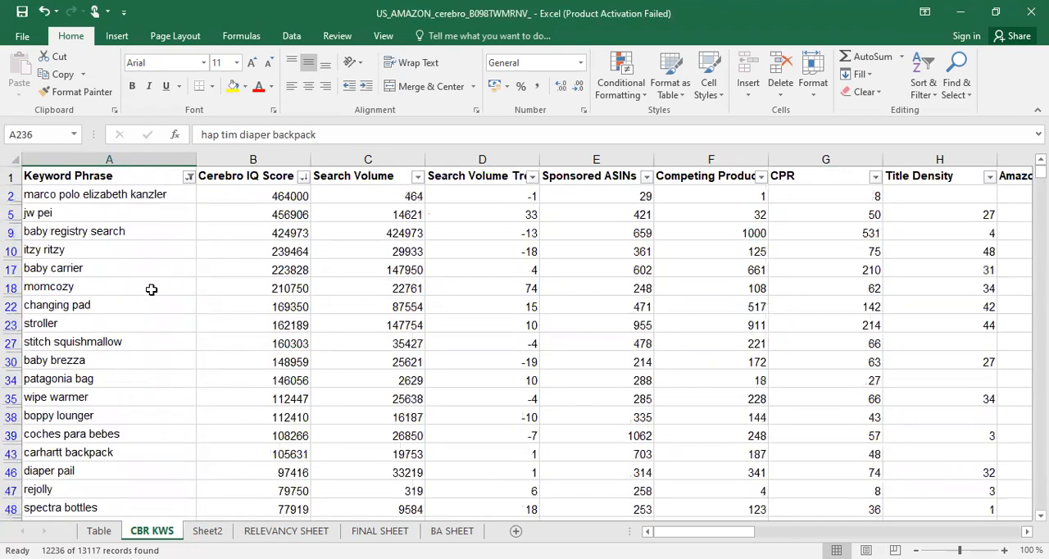
pyautogui.click(189, 177)
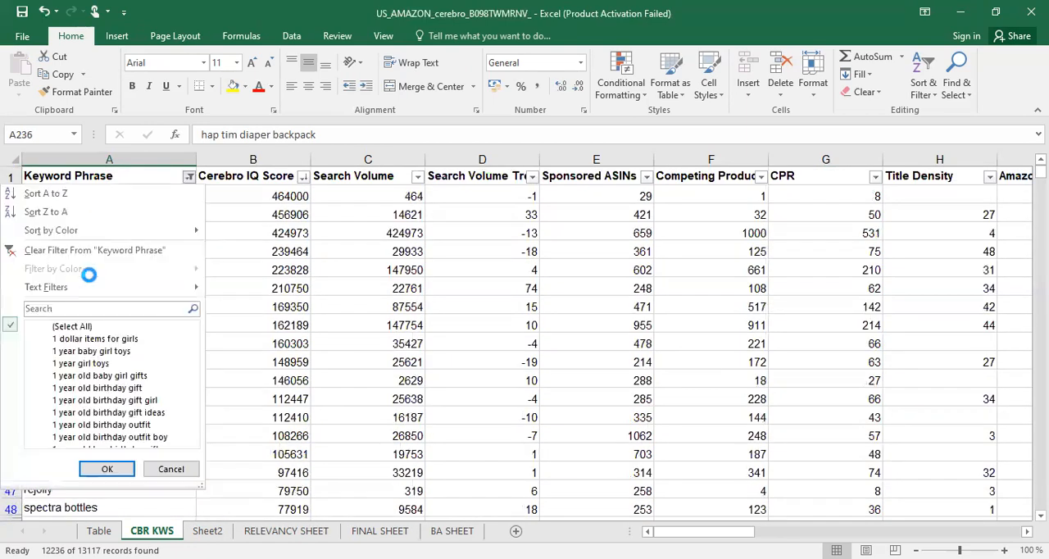
pyautogui.moveTo(123, 287)
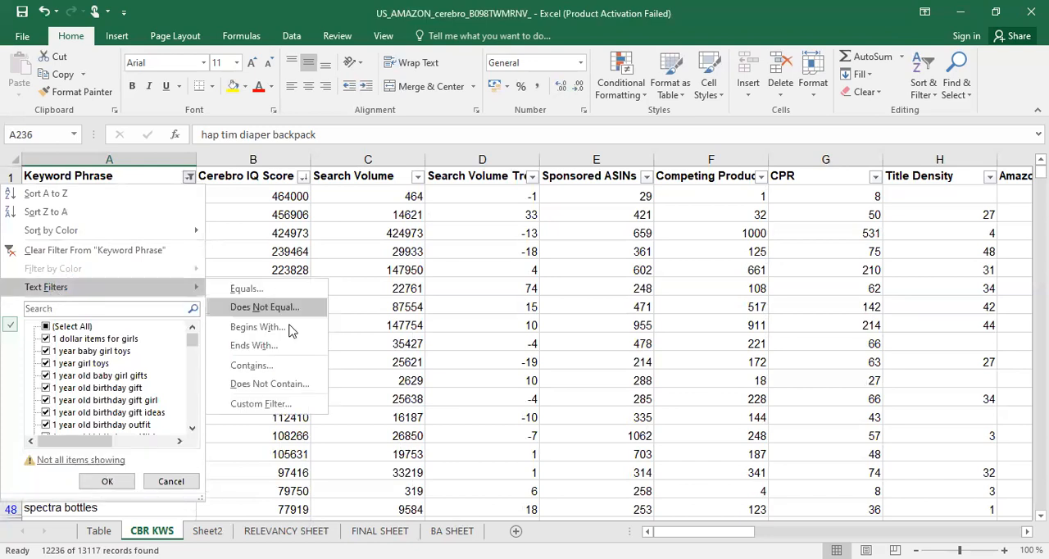
pyautogui.click(257, 366)
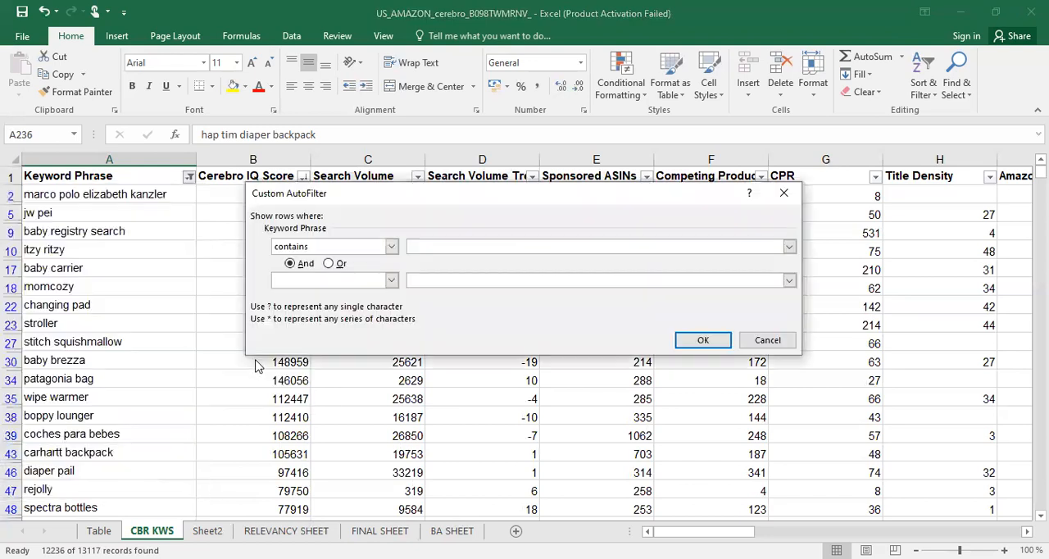
pyautogui.write('DIAPER BACKPAC')
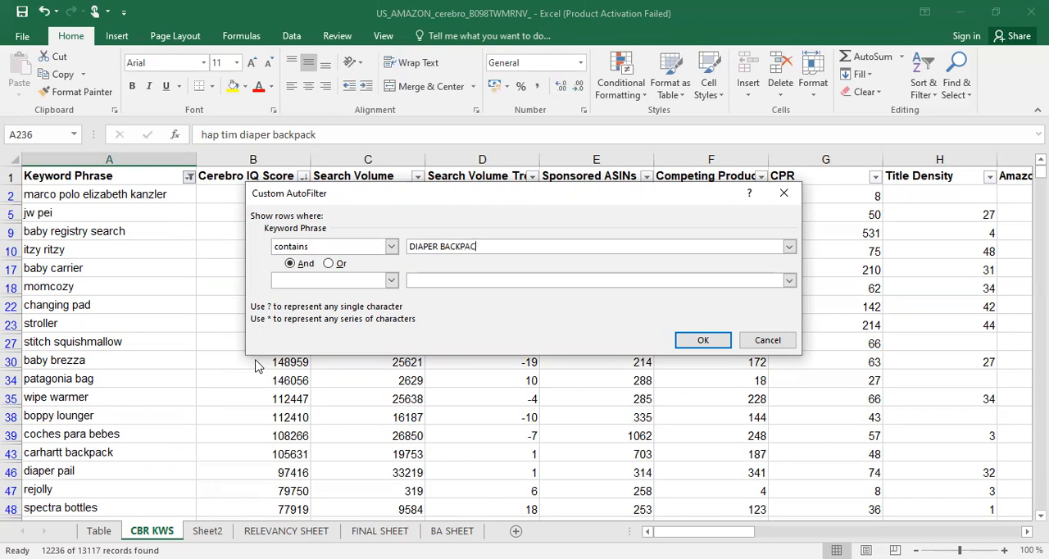
pyautogui.write('K')
pyautogui.press('Return')
# Look through the filtered diaper backpack rows and widen the Keyword Phrase column to fit its longer phrases
pyautogui.scroll(-2, 115, 332)
pyautogui.scroll(-2, 116, 332)
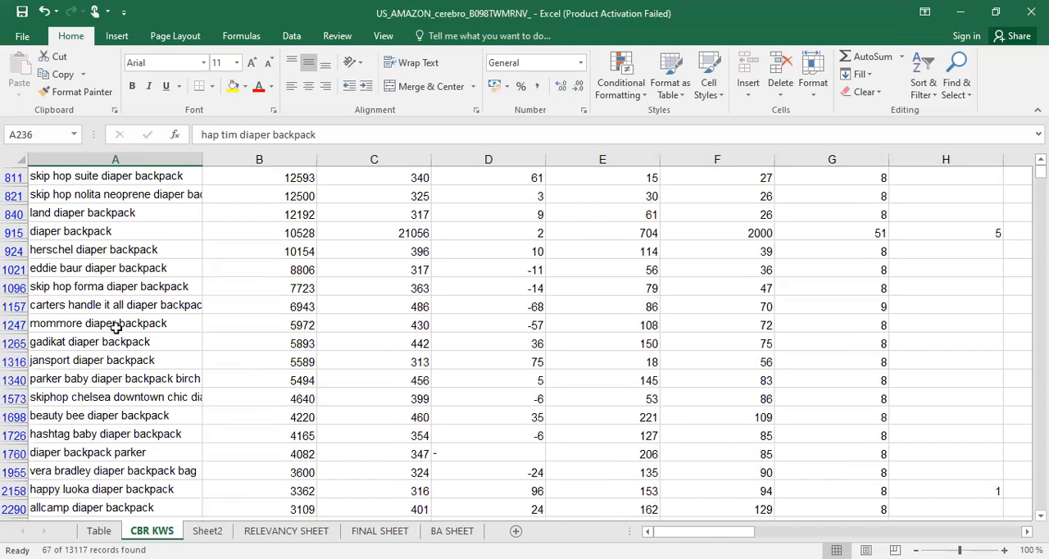
pyautogui.click(125, 306)
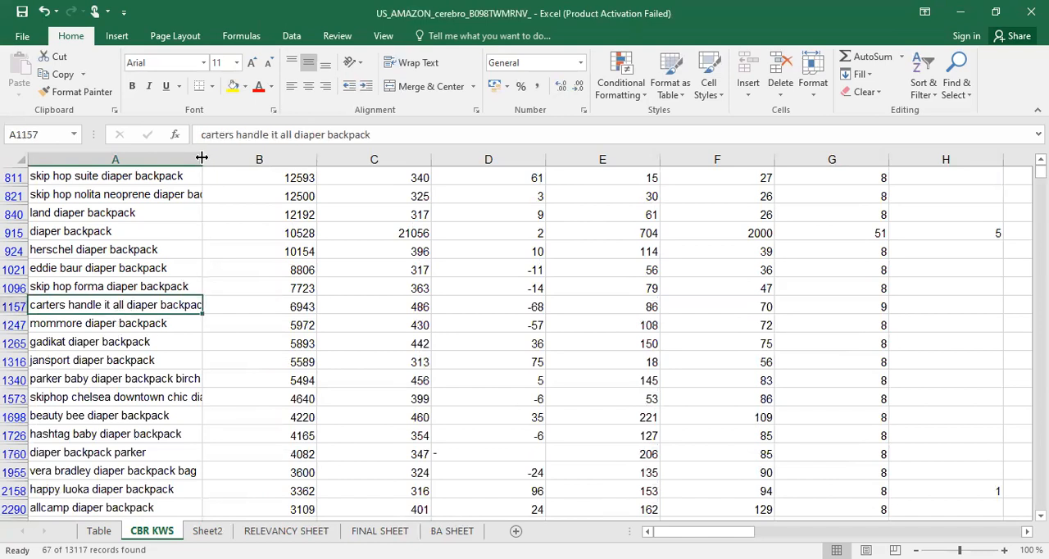
pyautogui.moveTo(201, 158); pyautogui.dragTo(240, 159)
pyautogui.scroll(2, 90, 194)
pyautogui.scroll(3, 90, 193)
# Copy all filtered diaper backpack rows from CBR KWS and paste them into FINAL SHEET starting at cell A883
pyautogui.click(90, 193)
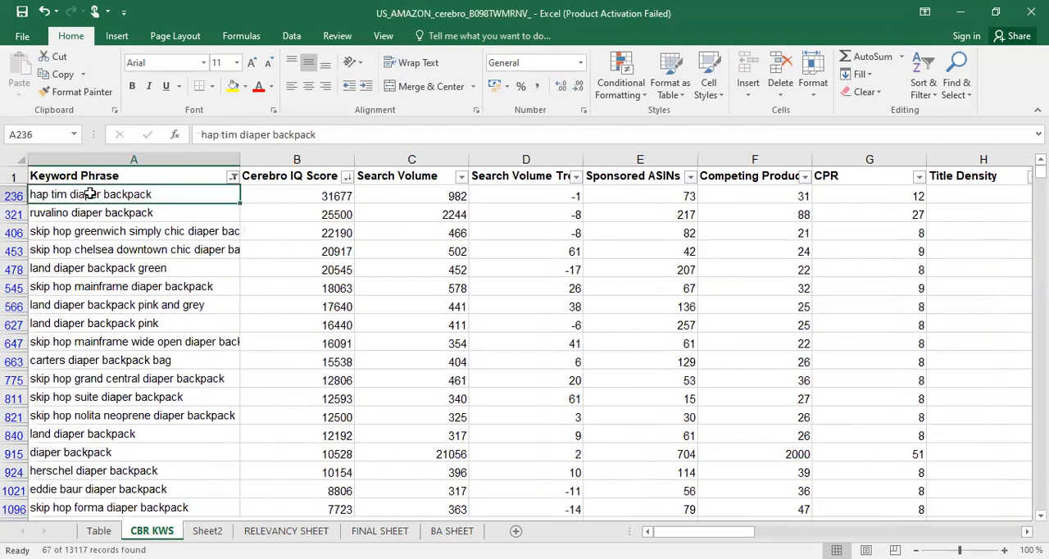
pyautogui.hotkey('ctrl', 'shift', 'End')
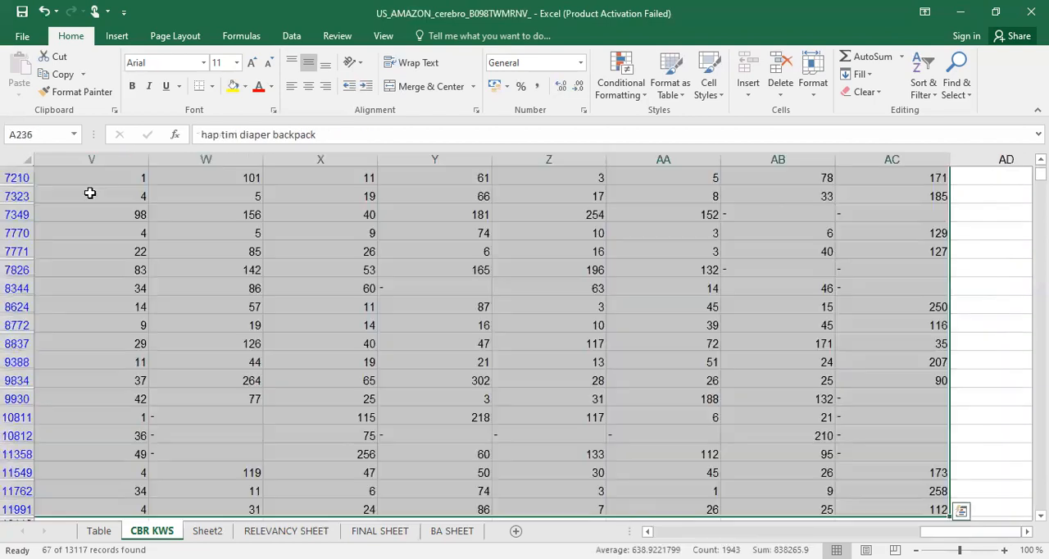
pyautogui.hotkey('ctrl', 'c')
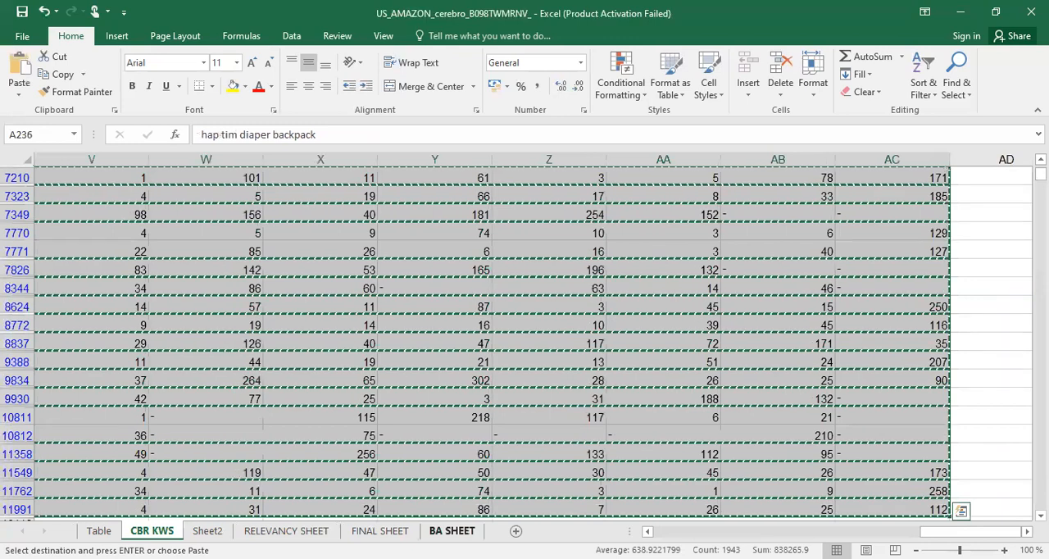
pyautogui.click(379, 530)
pyautogui.click(125, 407)
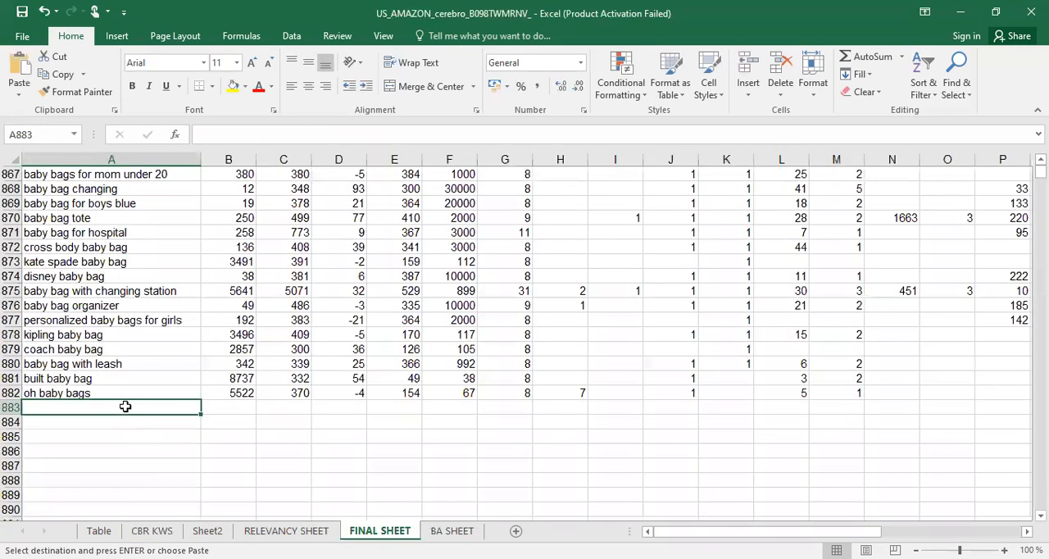
pyautogui.hotkey('ctrl', 'v')
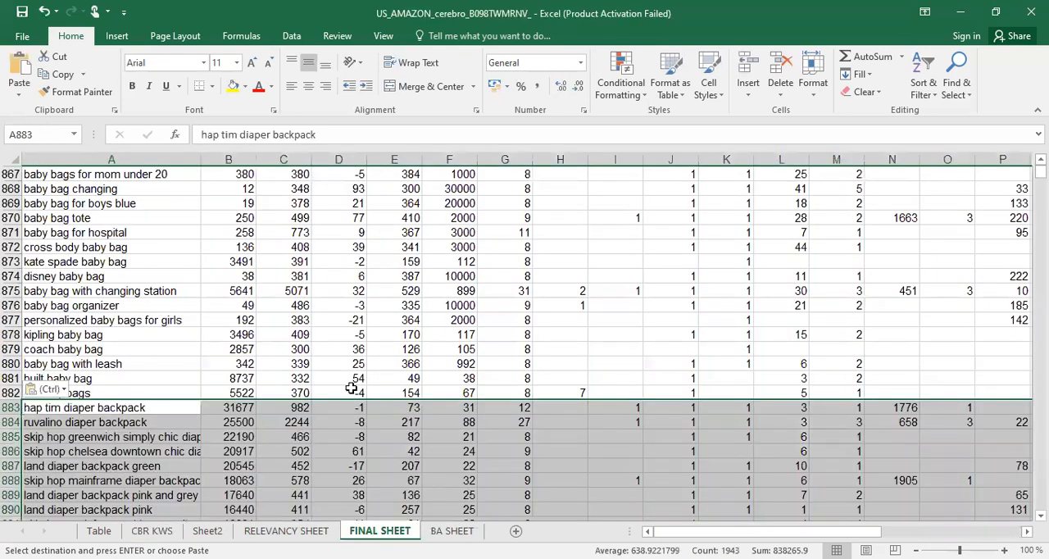
pyautogui.scroll(-4, 316, 387)
pyautogui.scroll(-19, 316, 388)
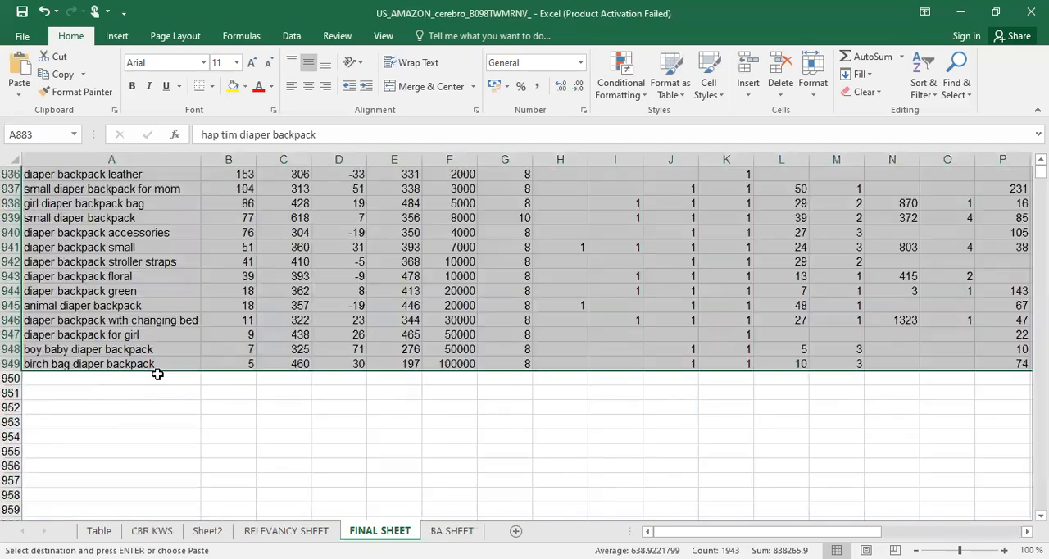
pyautogui.scroll(1, 47, 430)
pyautogui.click(54, 421)
# Delete the contents of the filtered diaper backpack rows in CBR KWS
pyautogui.click(152, 530)
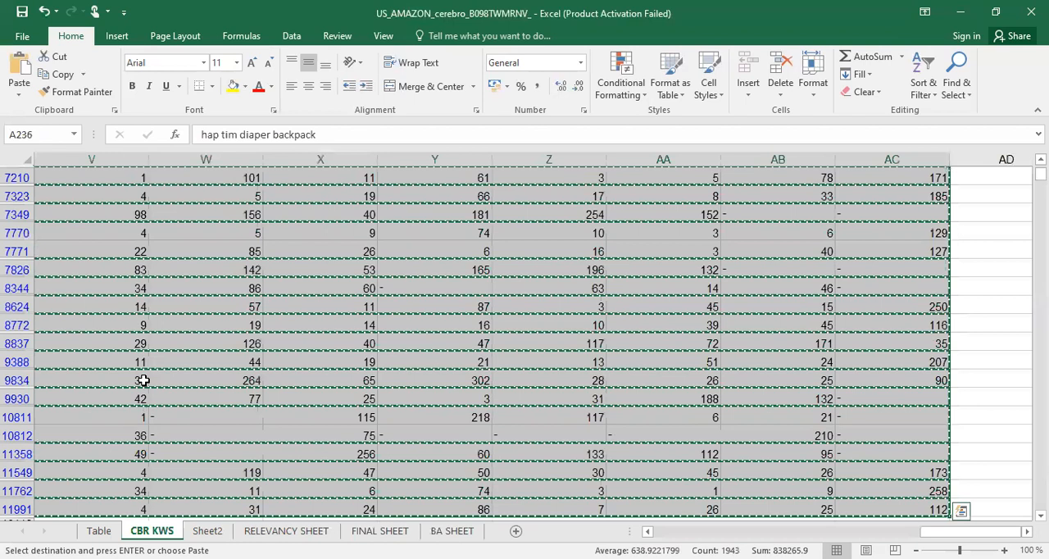
pyautogui.press('Delete')
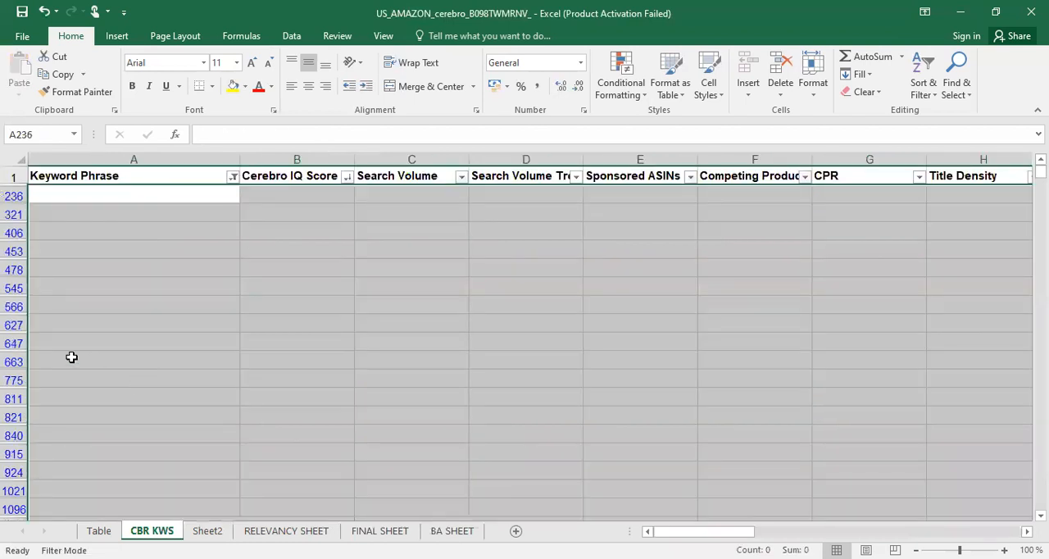
# Clear the diaper backpack filter from Keyword Phrase in CBR KWS and filter the column to exclude blanks
pyautogui.click(211, 193)
pyautogui.click(233, 176)
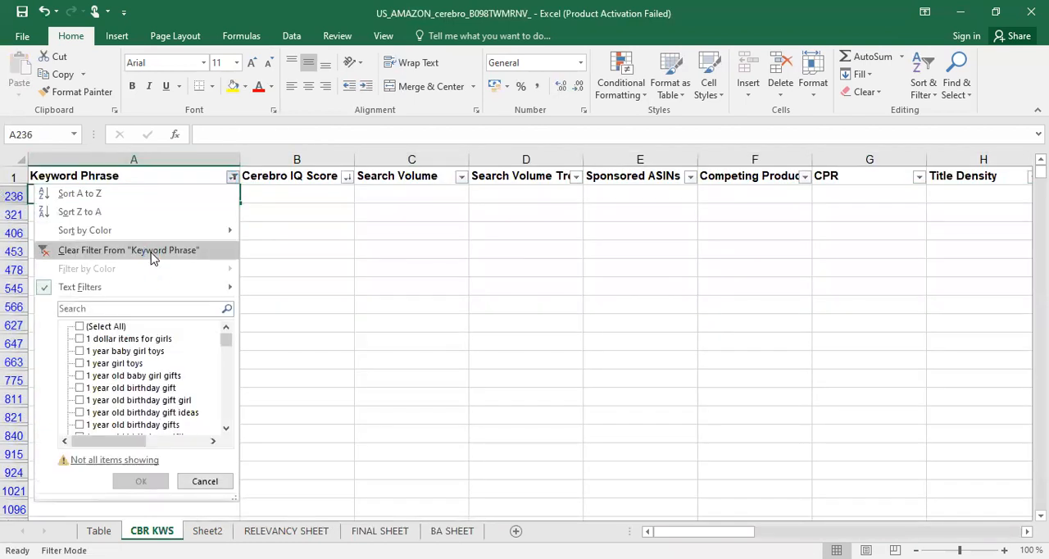
pyautogui.click(151, 250)
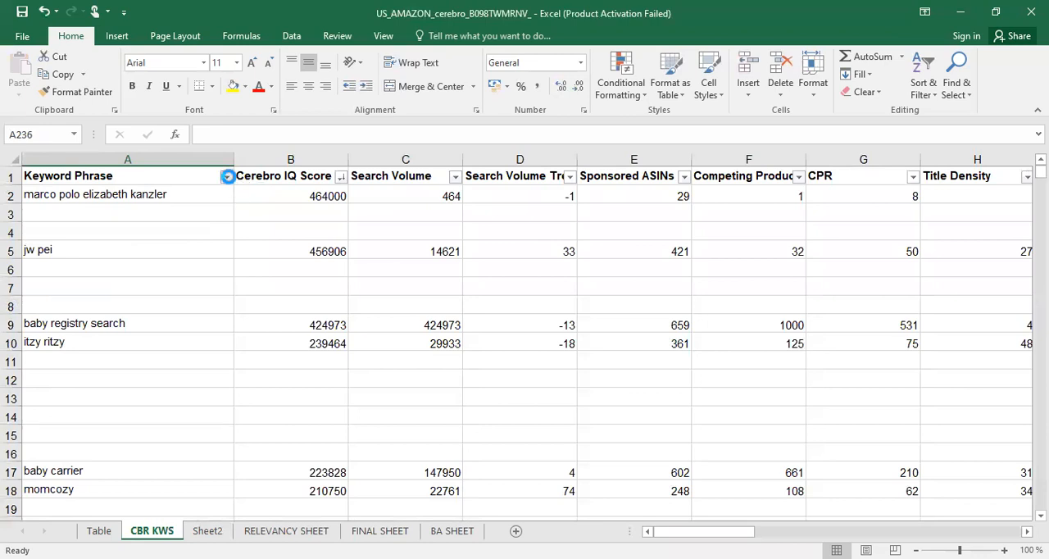
pyautogui.click(226, 176)
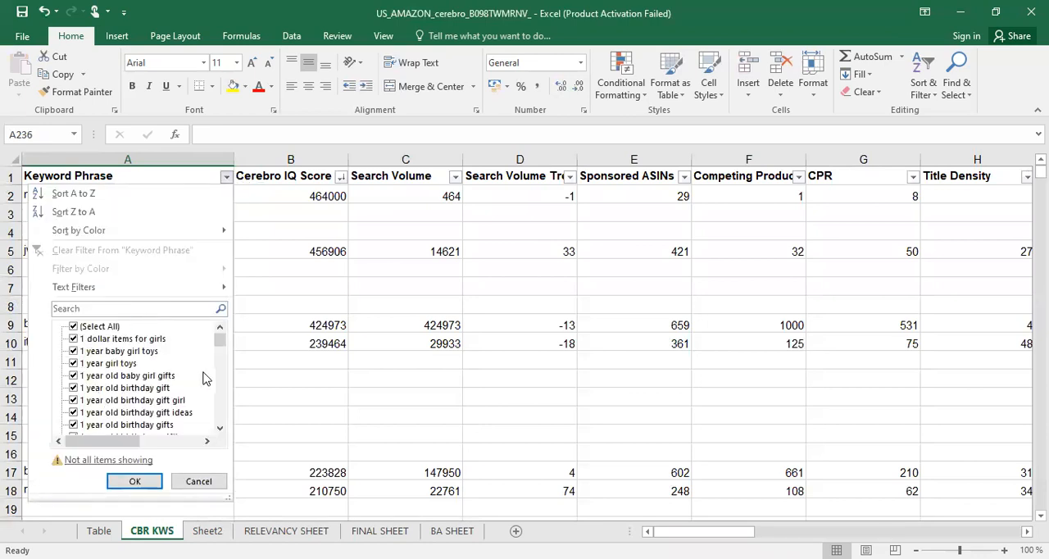
pyautogui.moveTo(222, 345); pyautogui.dragTo(221, 418)
pyautogui.click(76, 425)
pyautogui.click(133, 482)
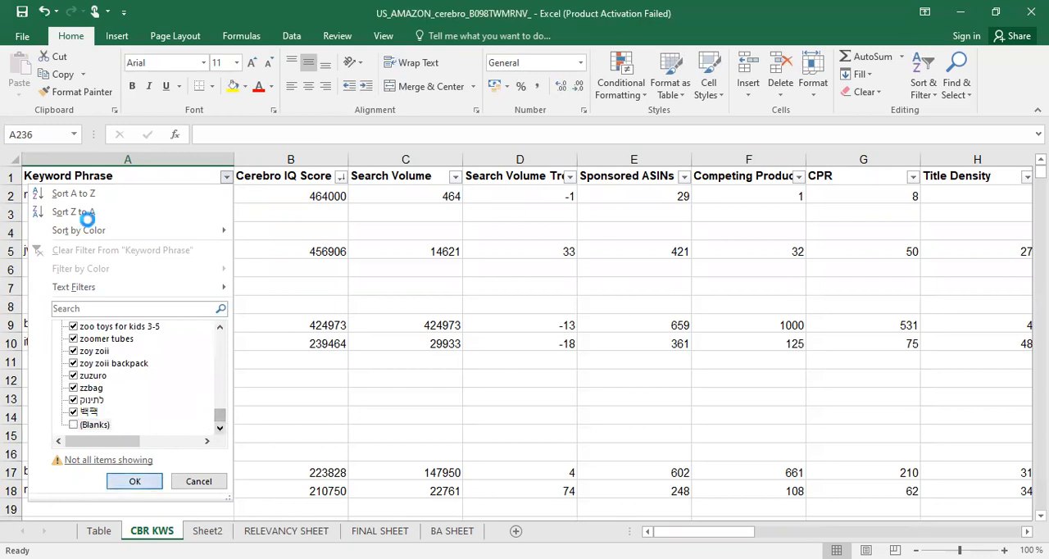
pyautogui.moveTo(150, 197); pyautogui.dragTo(129, 436)
pyautogui.click(152, 439)
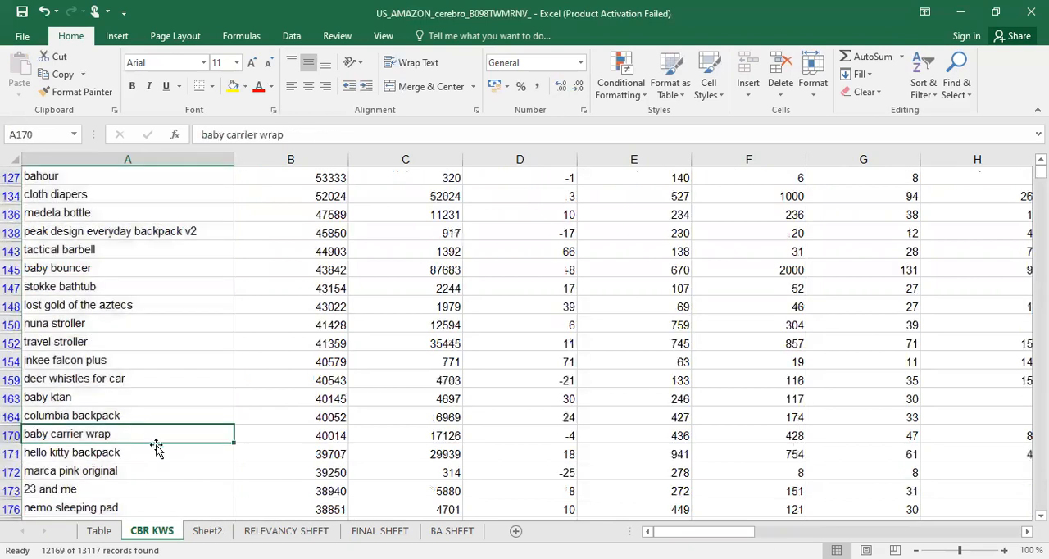
pyautogui.click(300, 430)
# Widen the Cerebro IQ Score column in FINAL SHEET so more of its header fits
pyautogui.click(371, 530)
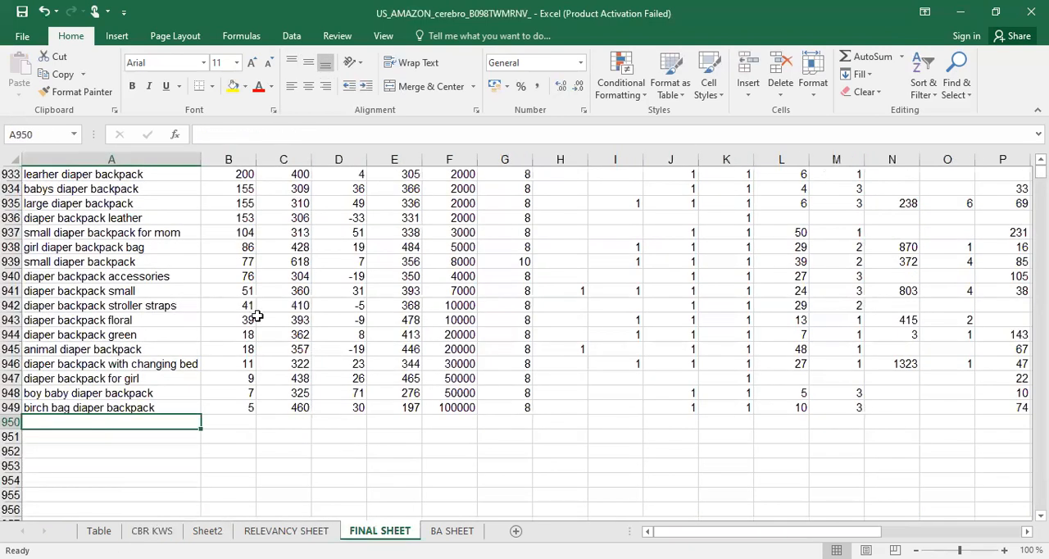
pyautogui.scroll(8, 240, 331)
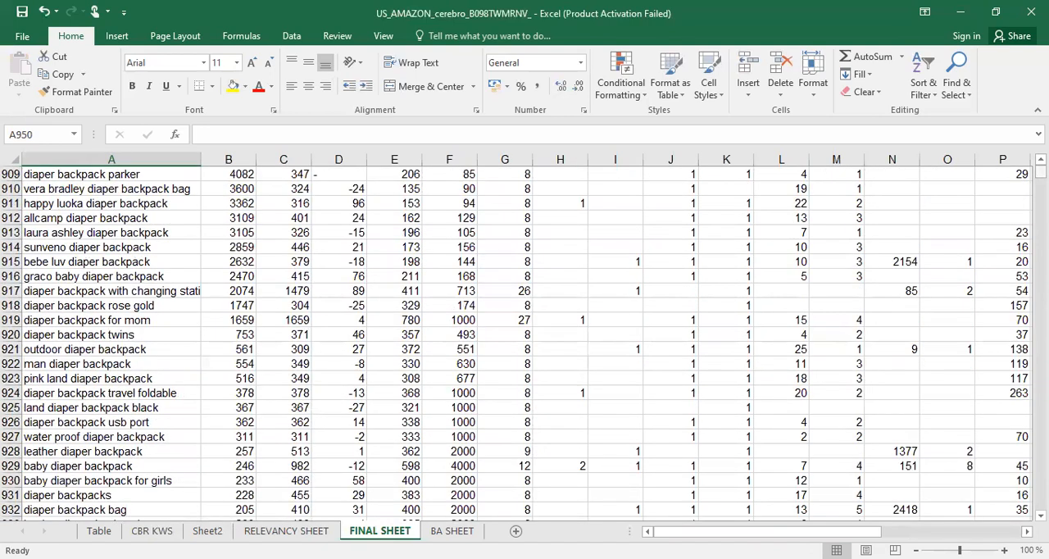
pyautogui.scroll(20, 325, 187)
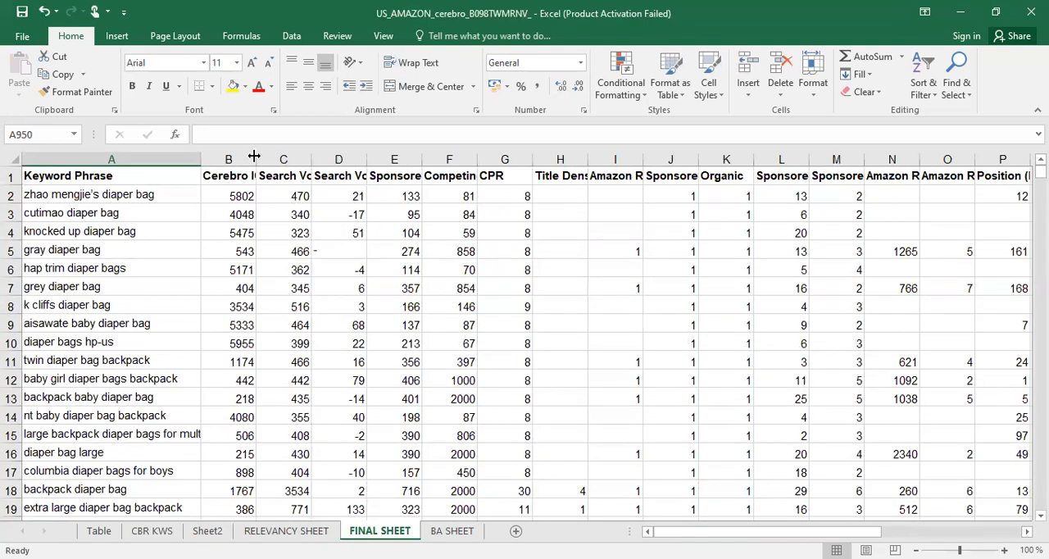
pyautogui.moveTo(282, 155); pyautogui.dragTo(284, 156)
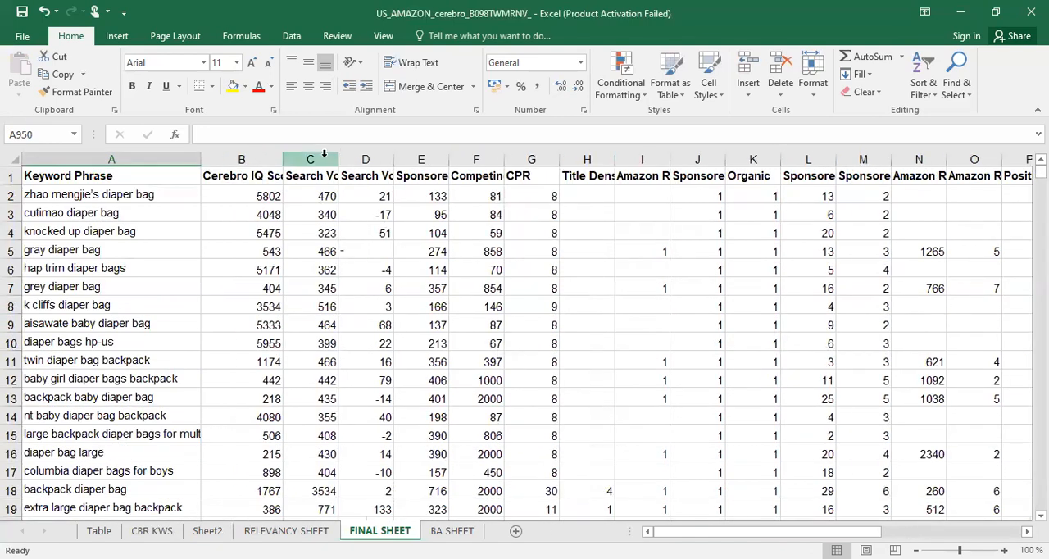
# Insert a column before Cerebro IQ Score, title it WORD COUNT, and narrow it to fit the header
pyautogui.click(237, 157)
pyautogui.rightClick(238, 157)
pyautogui.click(278, 268)
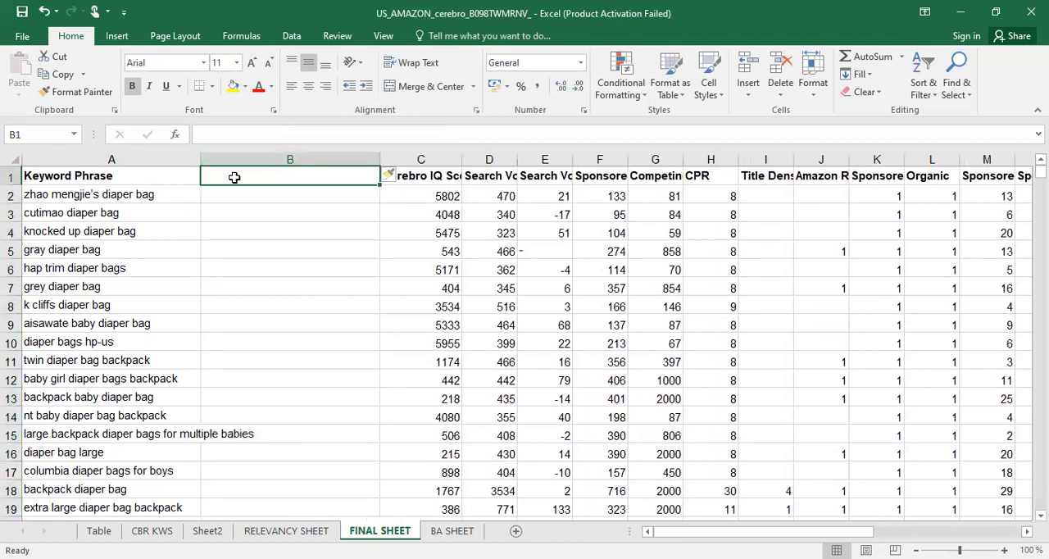
pyautogui.write('WORD COUNT')
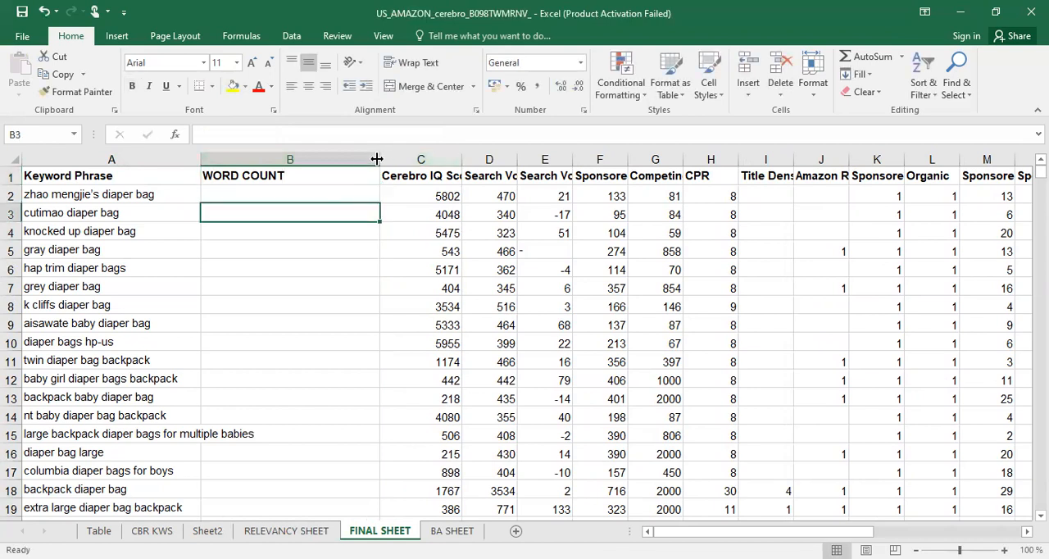
pyautogui.moveTo(379, 160); pyautogui.dragTo(286, 162)
# Enter the word-count formula =IF(LEN(TRIM(A2))=0,0,LEN(TRIM(A2))-LEN(SUBSTITUTE(A2," ",""))+1) in cell B2
pyautogui.click(246, 191)
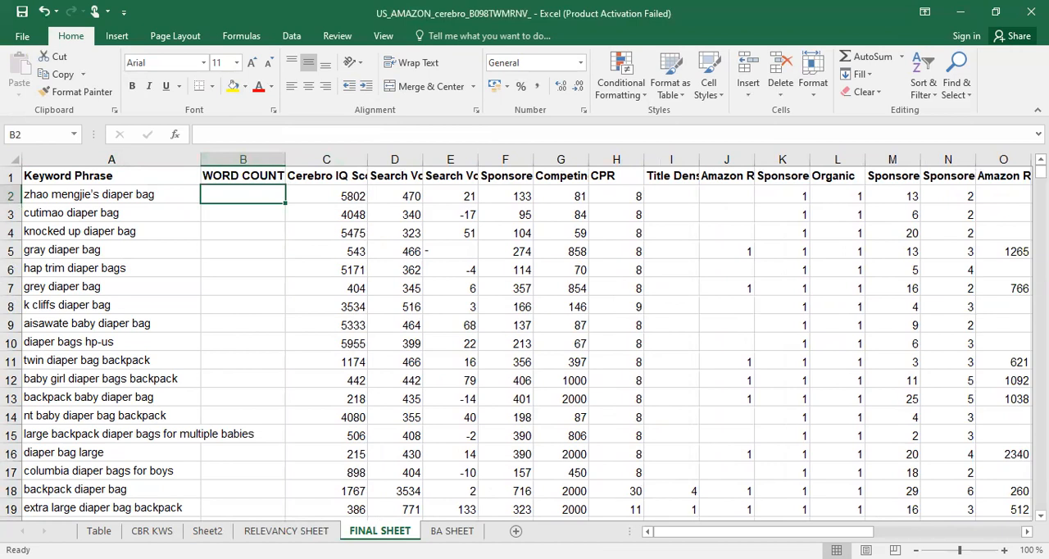
pyautogui.hotkey('alt', 'Tab')
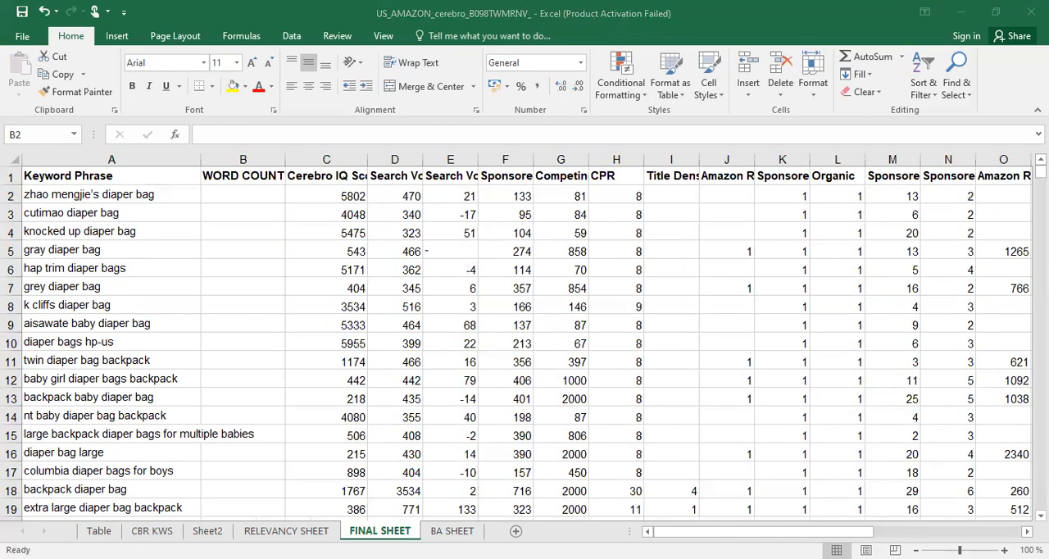
pyautogui.click(234, 196)
pyautogui.doubleClick(232, 198)
pyautogui.hotkey('ctrl', 'v')
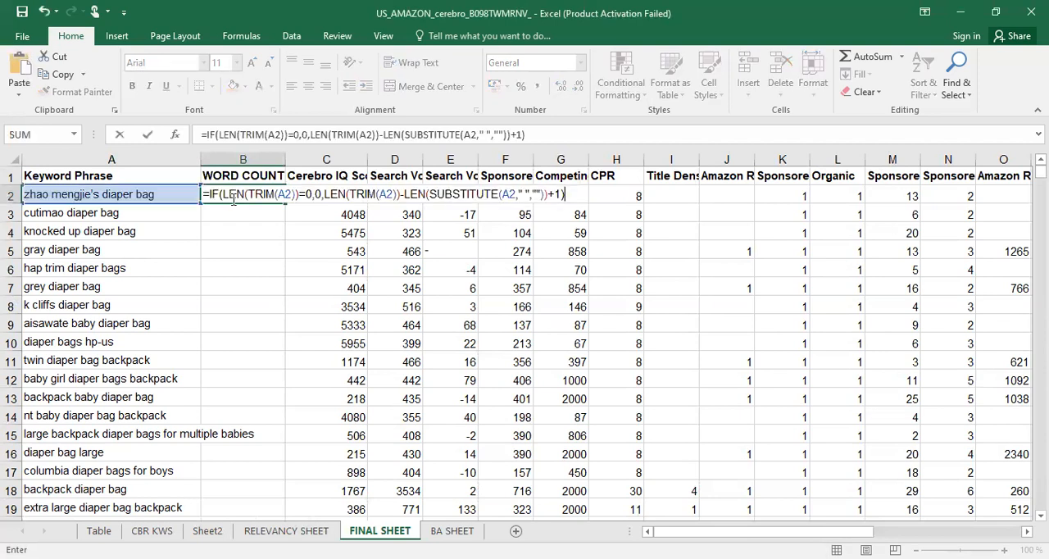
pyautogui.press('Return')
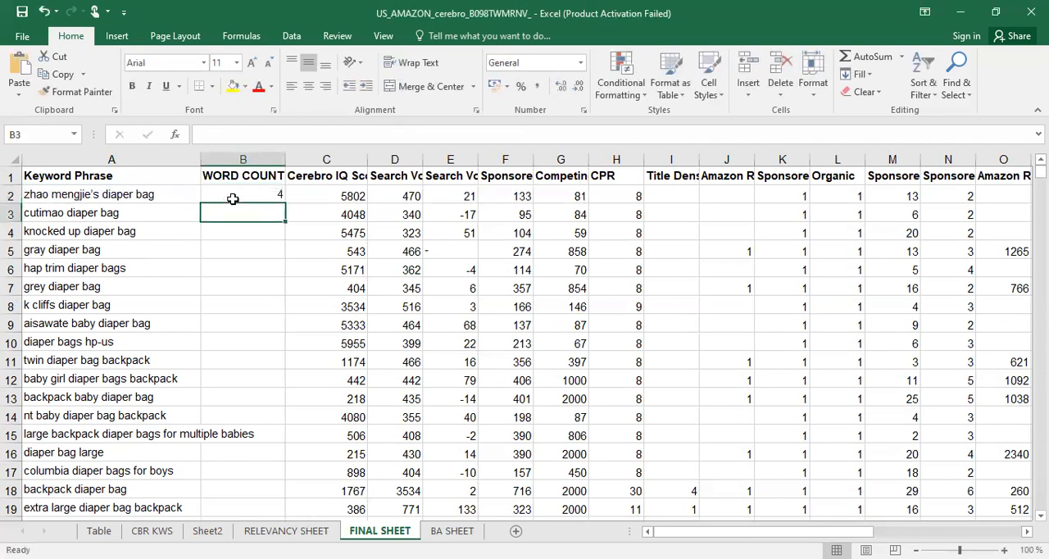
# Fill the B2 word-count formula down the WORD COUNT column for all keyword rows
pyautogui.click(235, 197)
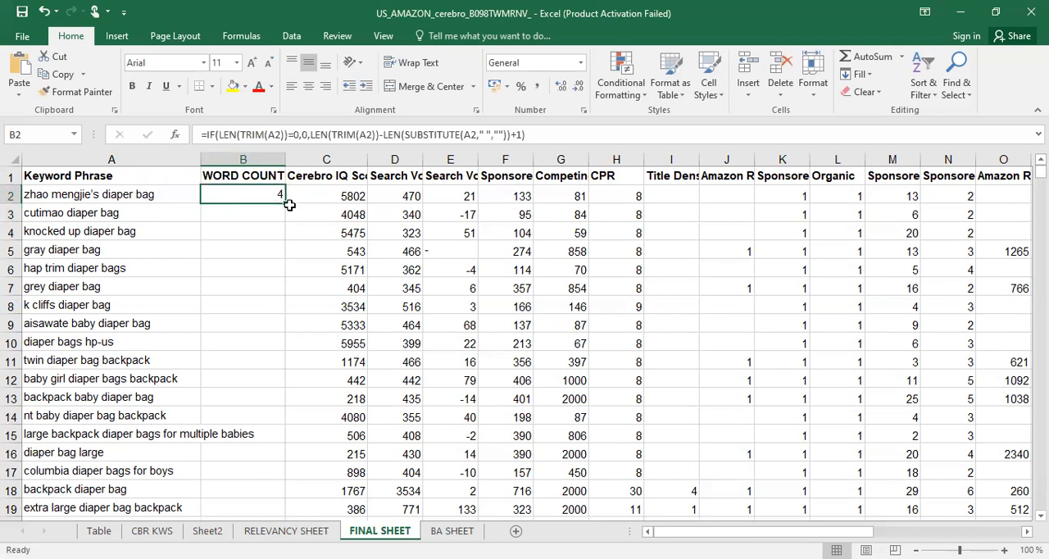
pyautogui.doubleClick(284, 203)
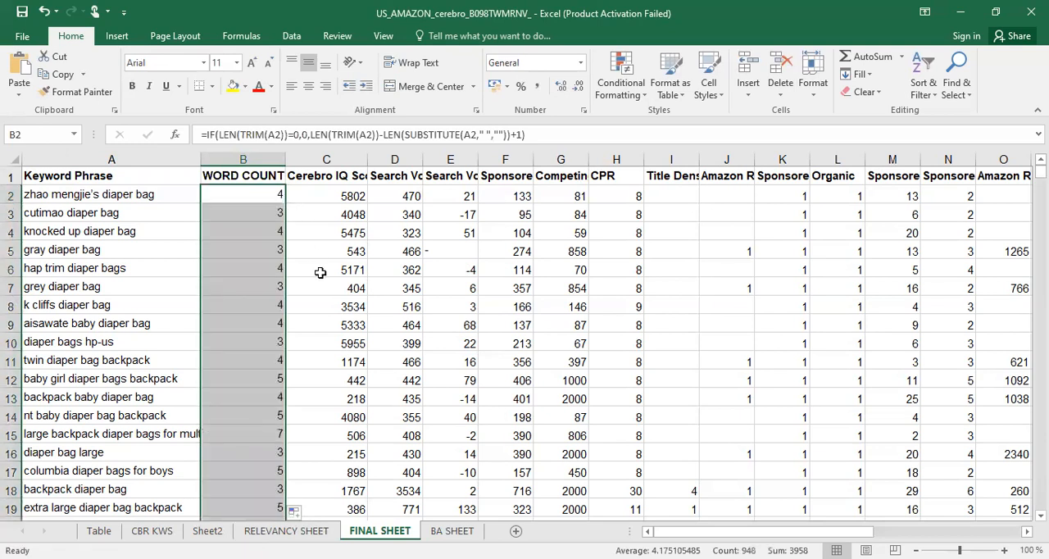
pyautogui.click(331, 299)
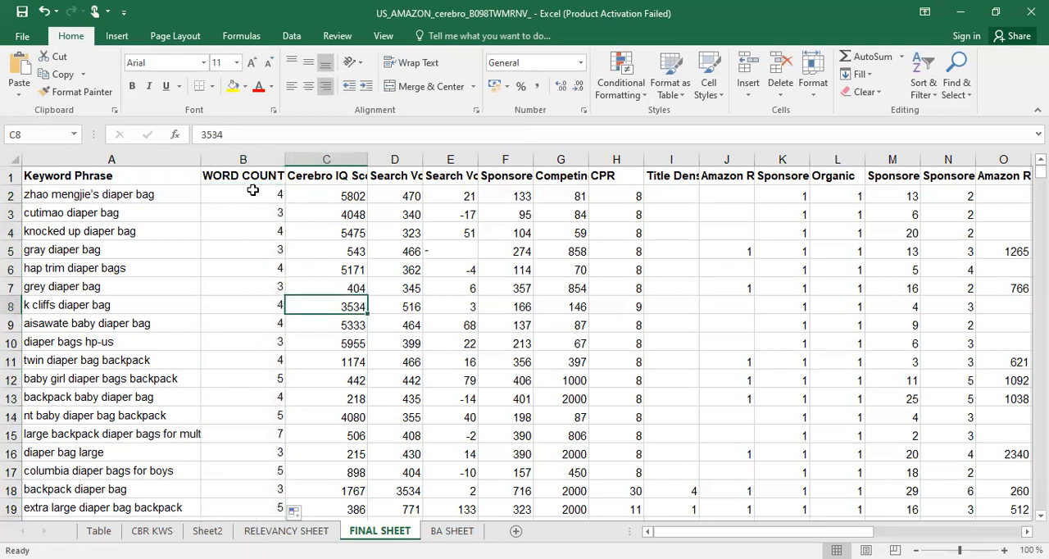
# Insert another column before Cerebro IQ Score in FINAL SHEET and title it SFR
pyautogui.click(328, 158)
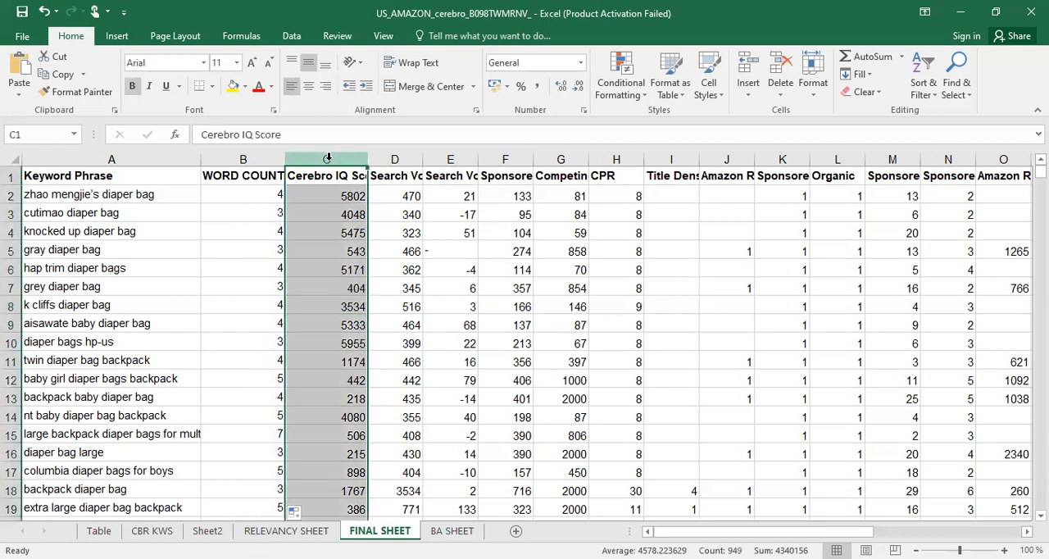
pyautogui.rightClick(329, 160)
pyautogui.click(373, 269)
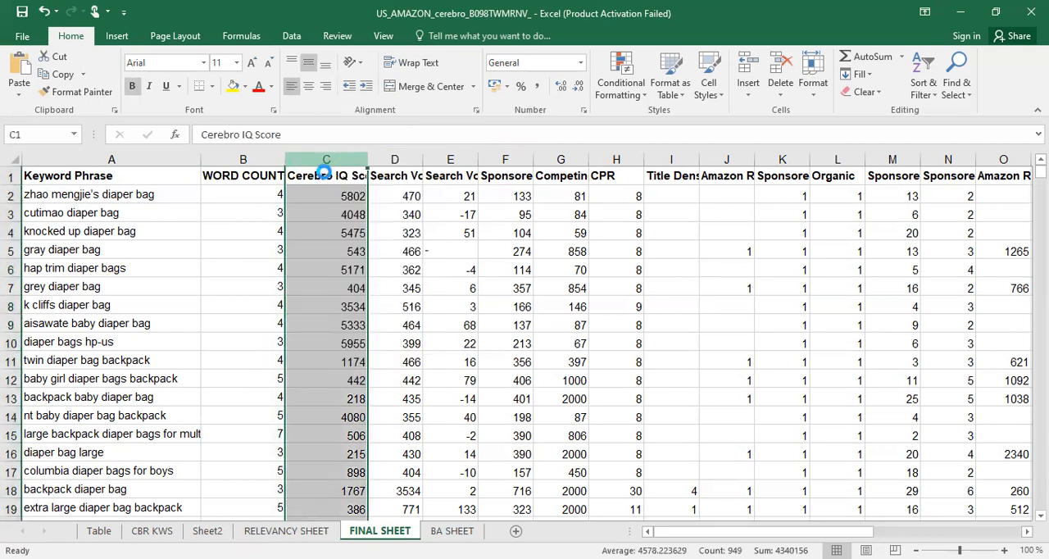
pyautogui.click(324, 174)
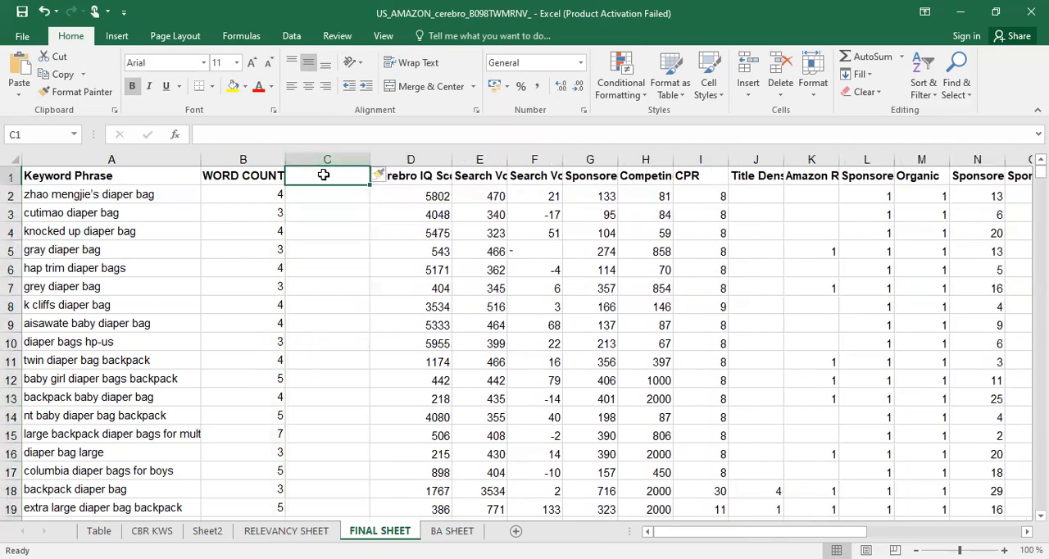
pyautogui.write('SFR')
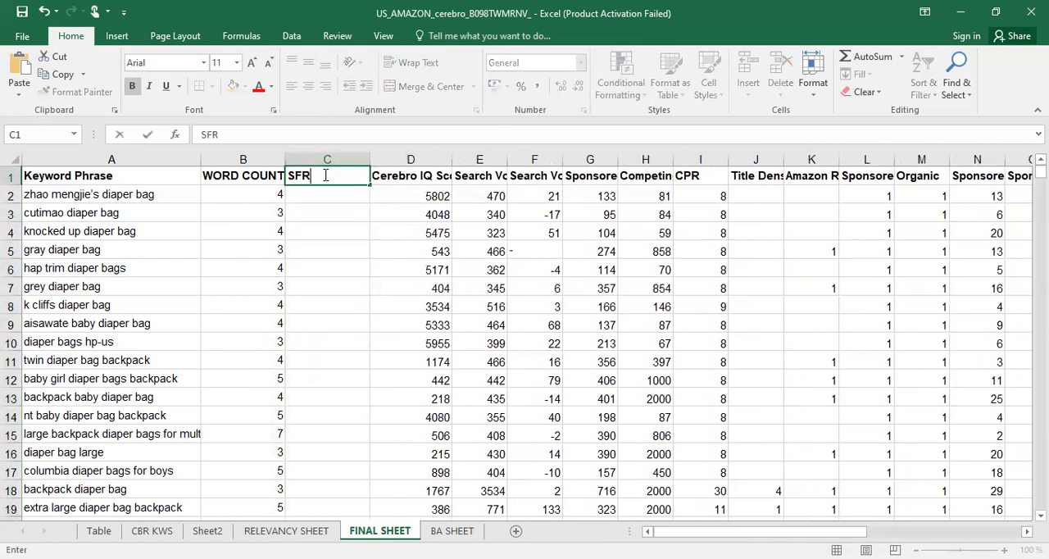
pyautogui.press('Return')
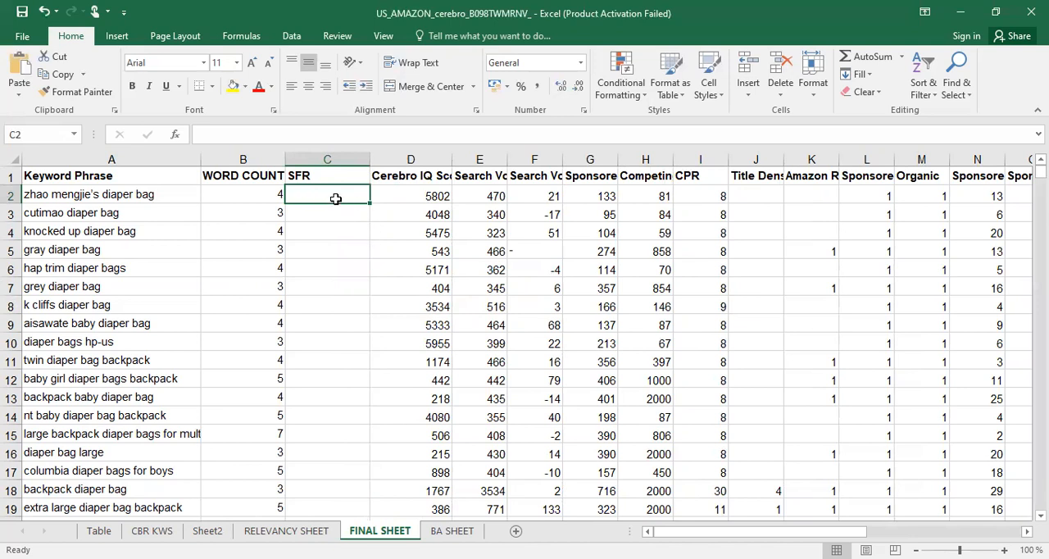
# Examine the Search Term and Search Frequency Rank columns in BA SHEET as the lookup source
pyautogui.click(452, 530)
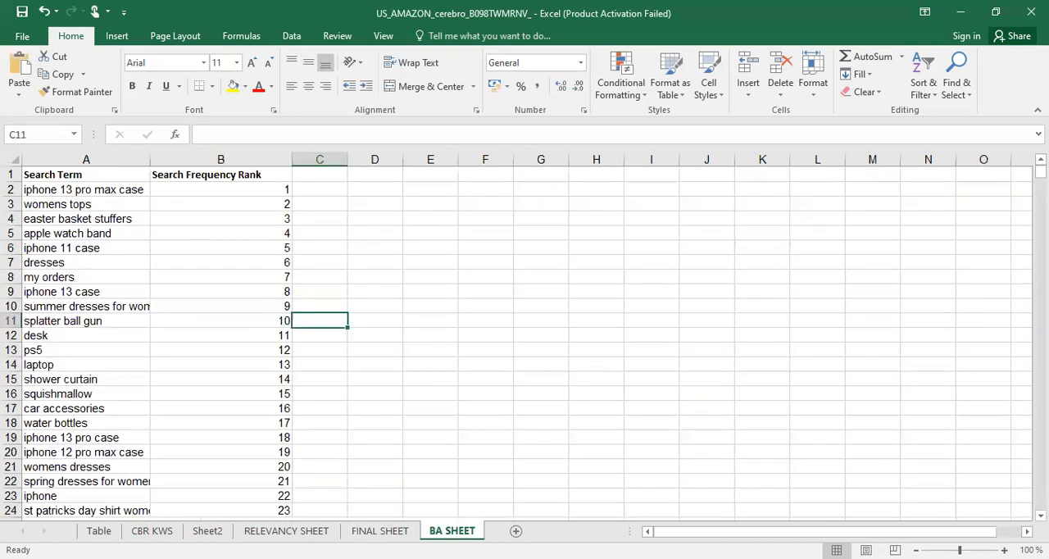
pyautogui.click(134, 245)
pyautogui.click(98, 174)
pyautogui.click(188, 175)
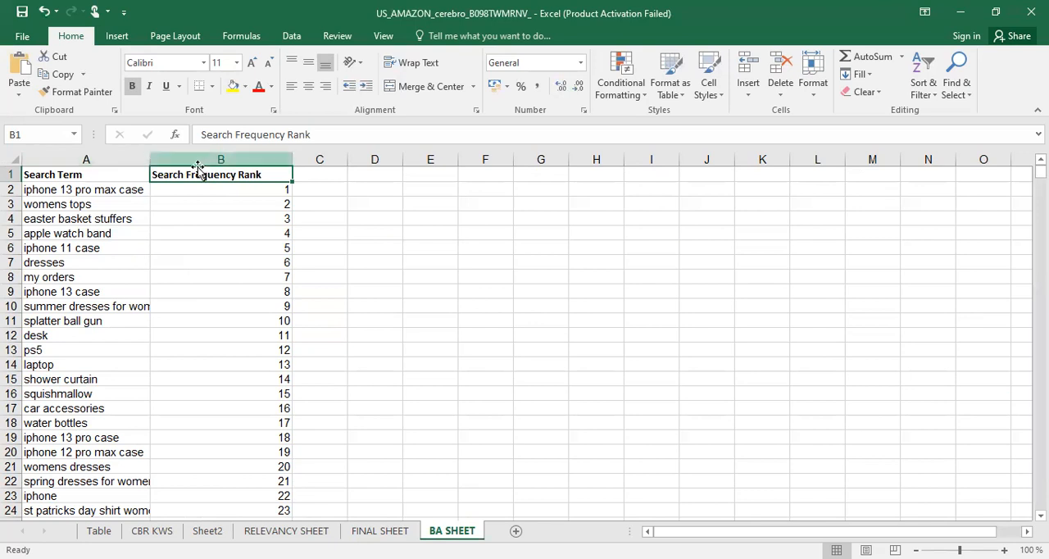
pyautogui.click(173, 160)
pyautogui.keyDown('shift'); pyautogui.click(131, 162); pyautogui.keyUp('shift')
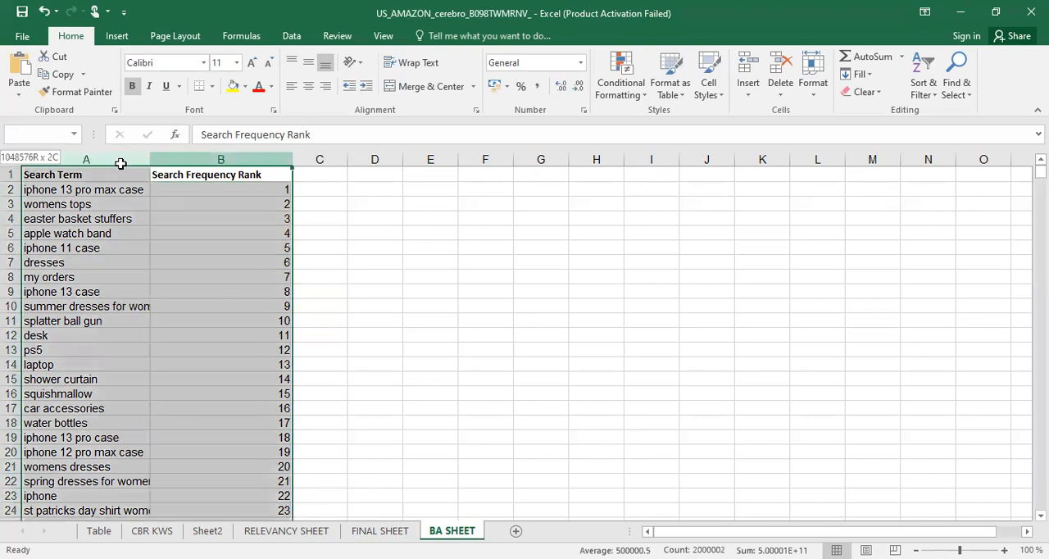
pyautogui.click(143, 237)
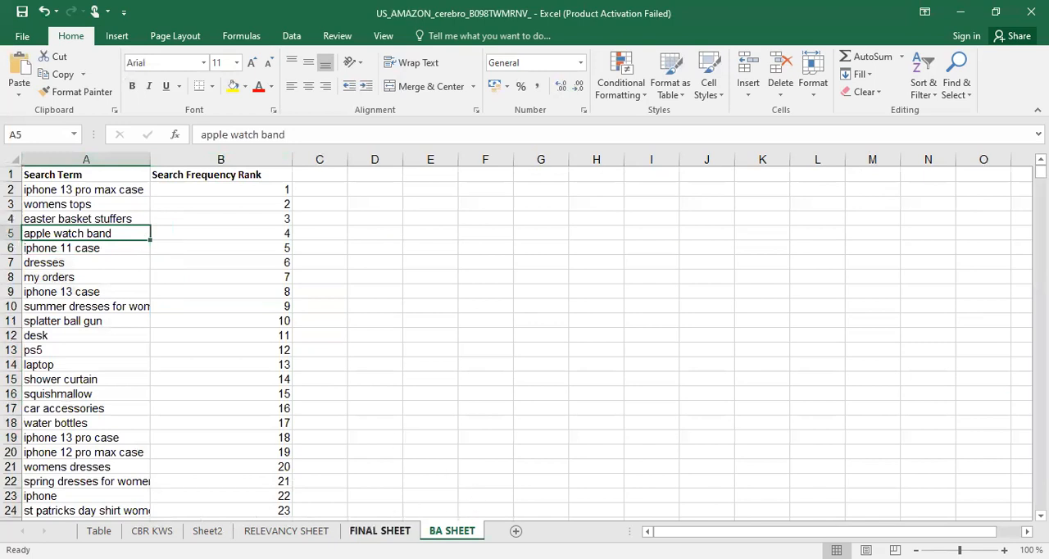
# Begin a VLOOKUP formula in SFR cell C2 of FINAL SHEET with the keyword range A2:A949 as lookup value
pyautogui.click(380, 531)
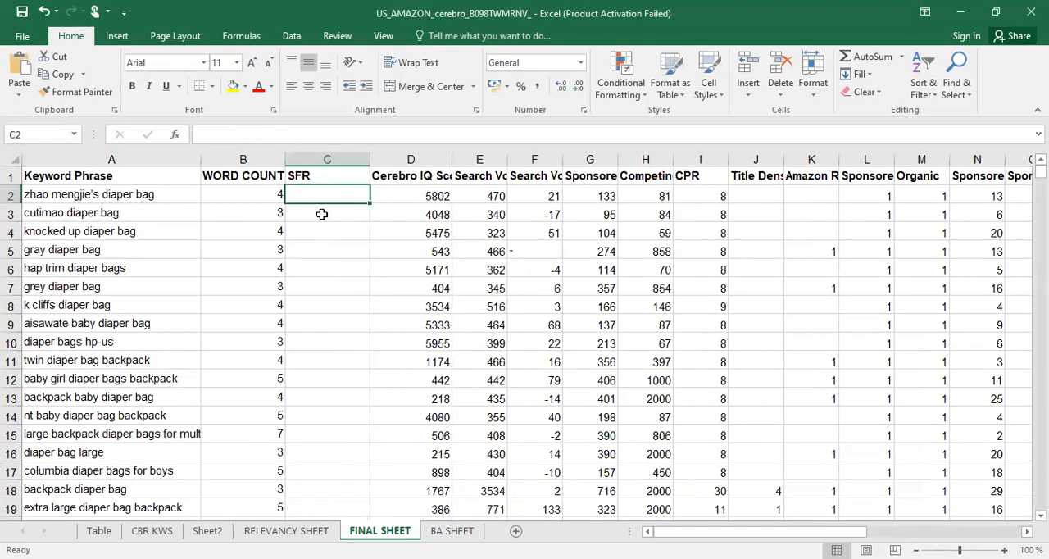
pyautogui.write('=V')
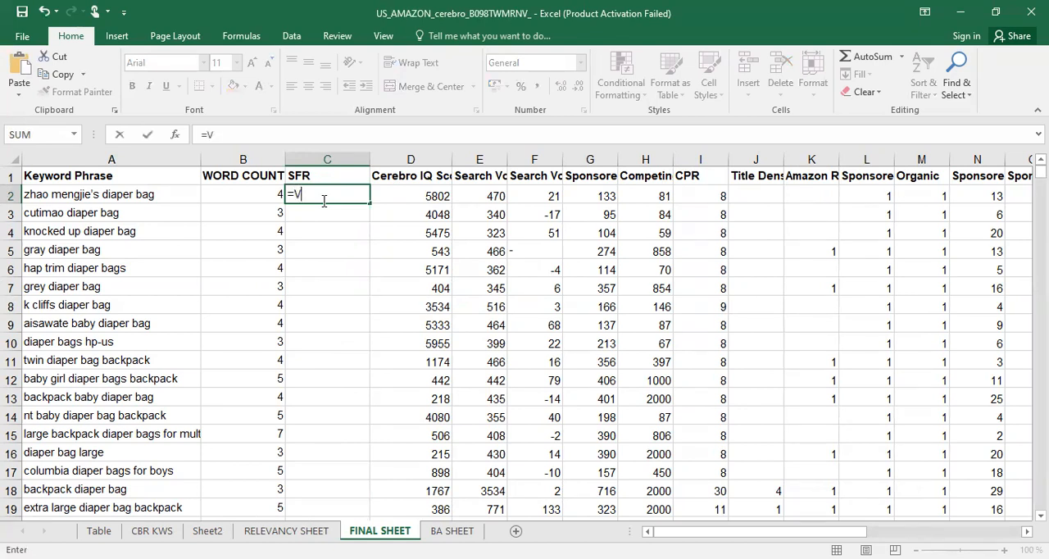
pyautogui.write('LOOKUP')
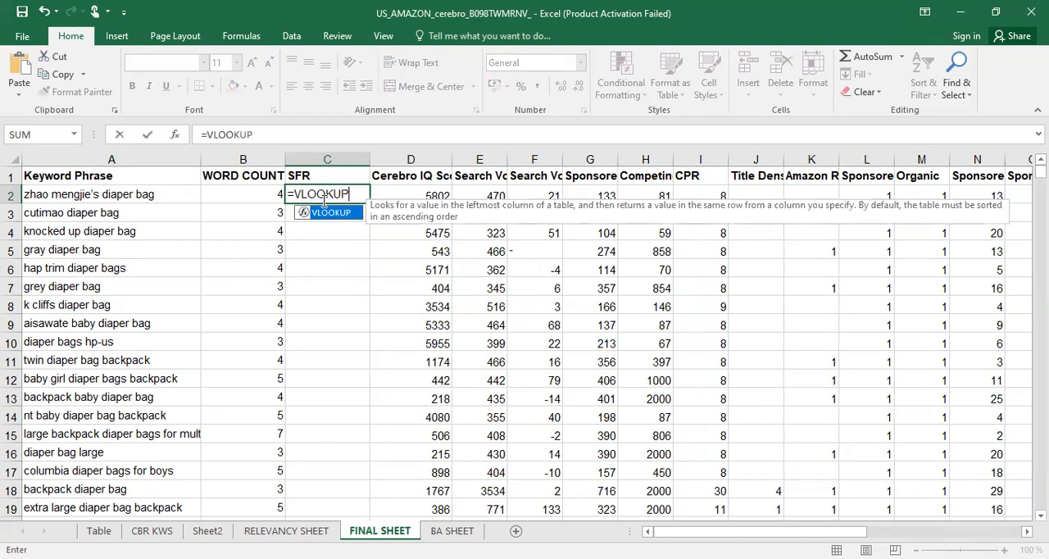
pyautogui.write('(')
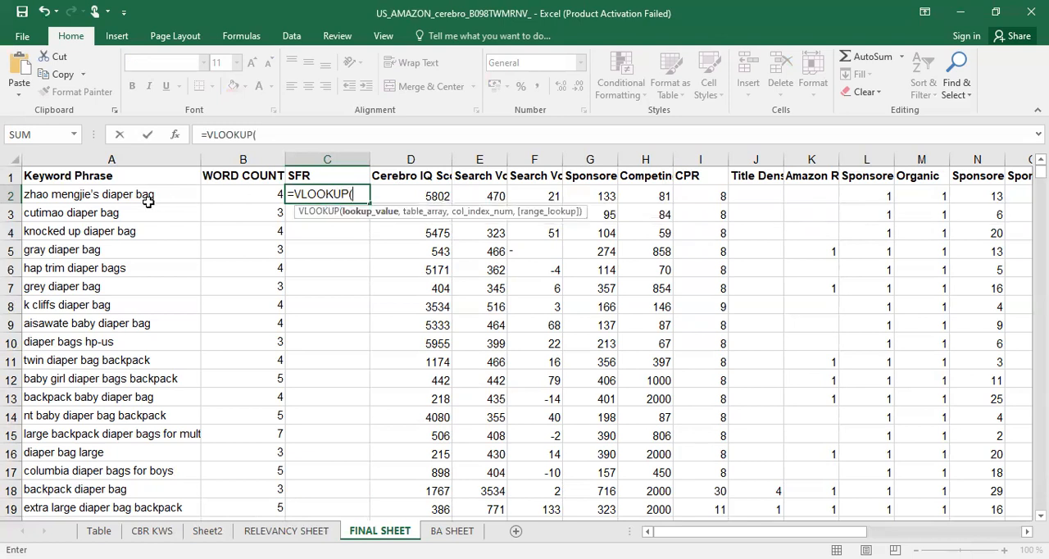
pyautogui.click(96, 204)
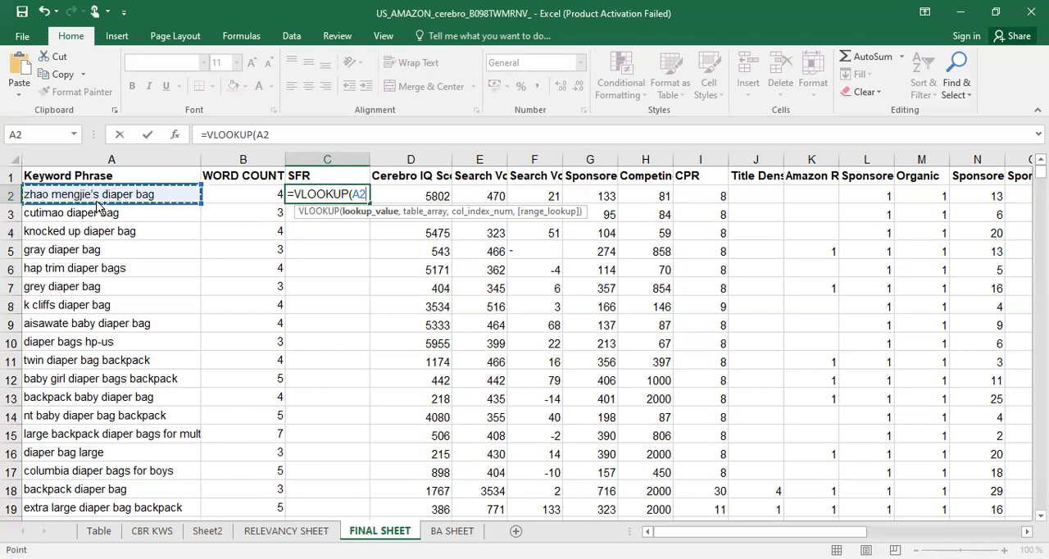
pyautogui.hotkey('ctrl', 'shift', 'Down')
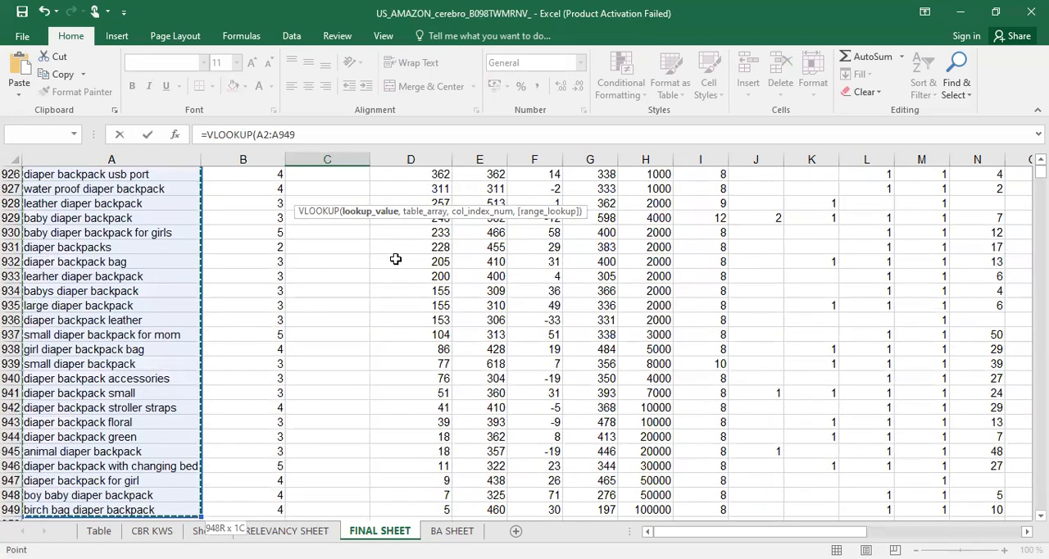
pyautogui.scroll(12, 382, 237)
pyautogui.scroll(20, 382, 237)
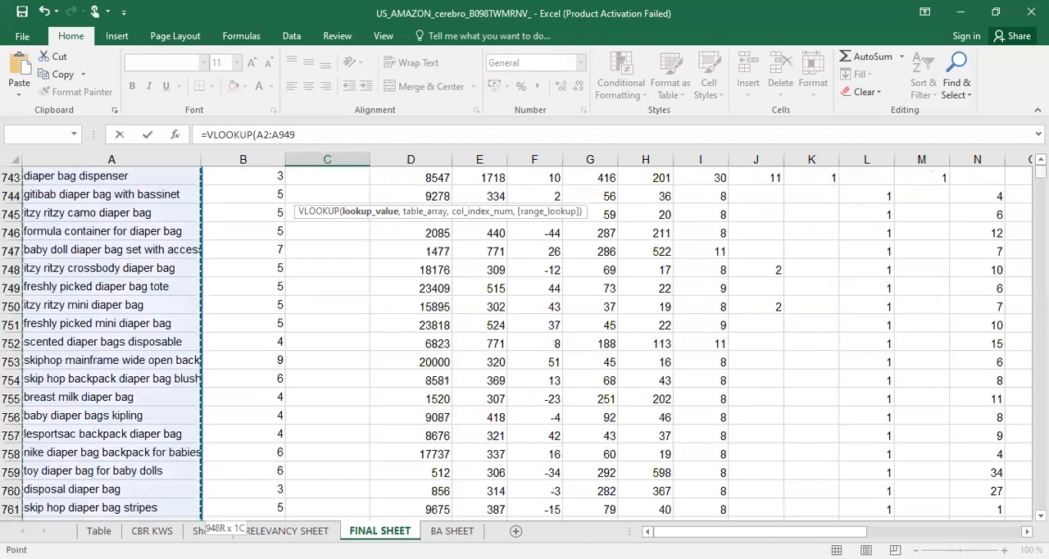
pyautogui.moveTo(1041, 172); pyautogui.dragTo(1041, 163)
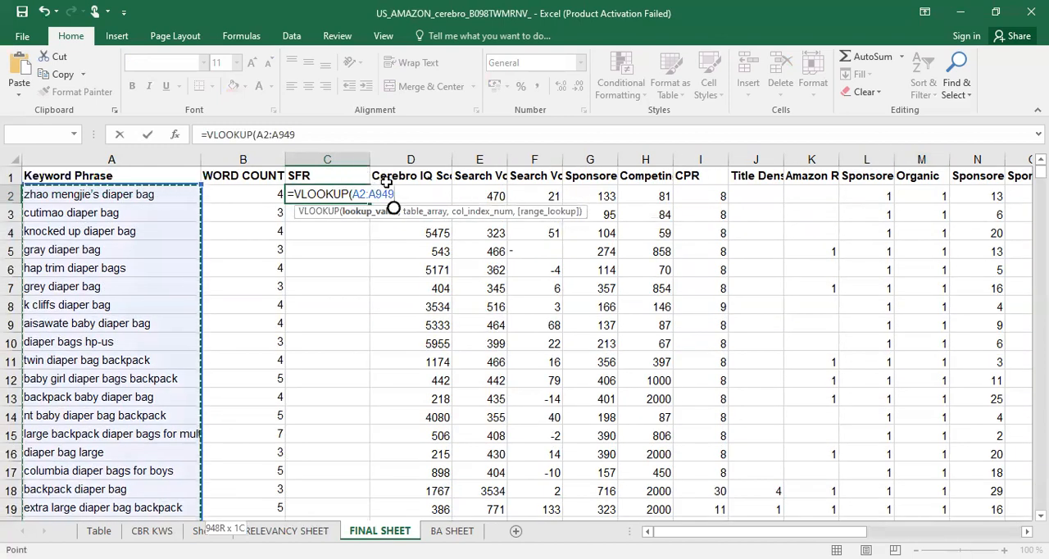
pyautogui.write(',')
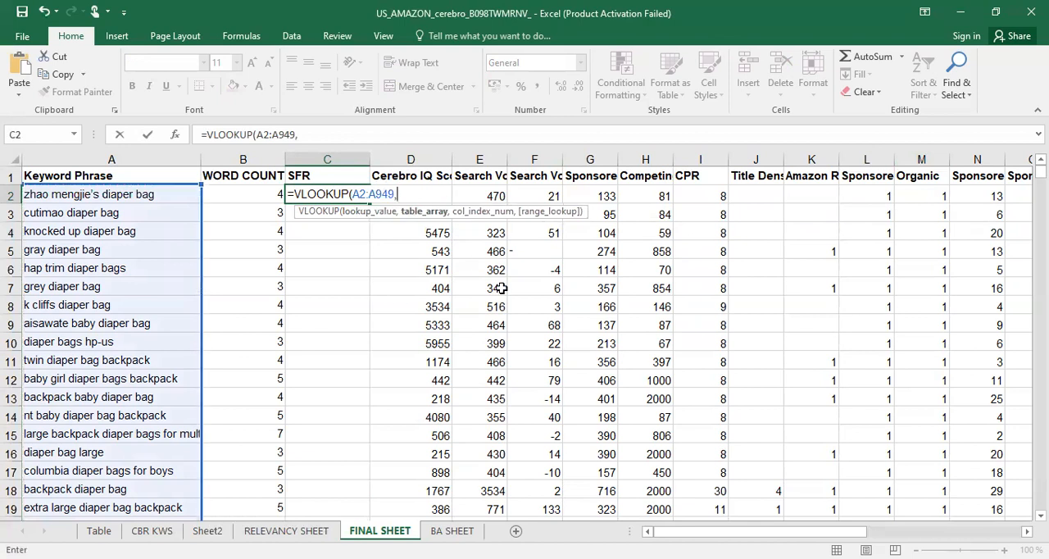
# Complete the C2 VLOOKUP with columns A:B of BA SHEET as the table array and column index 2
pyautogui.click(450, 531)
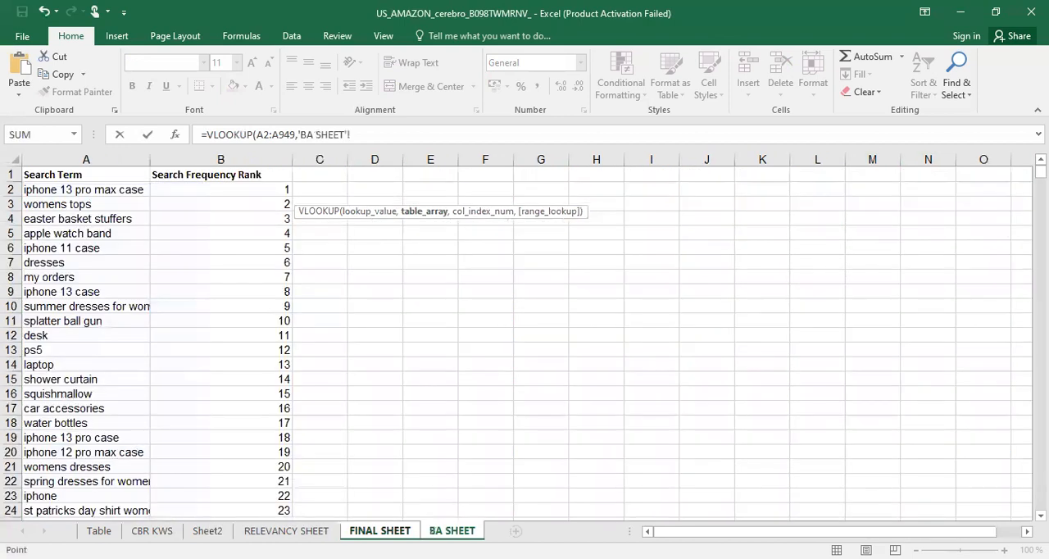
pyautogui.click(85, 157)
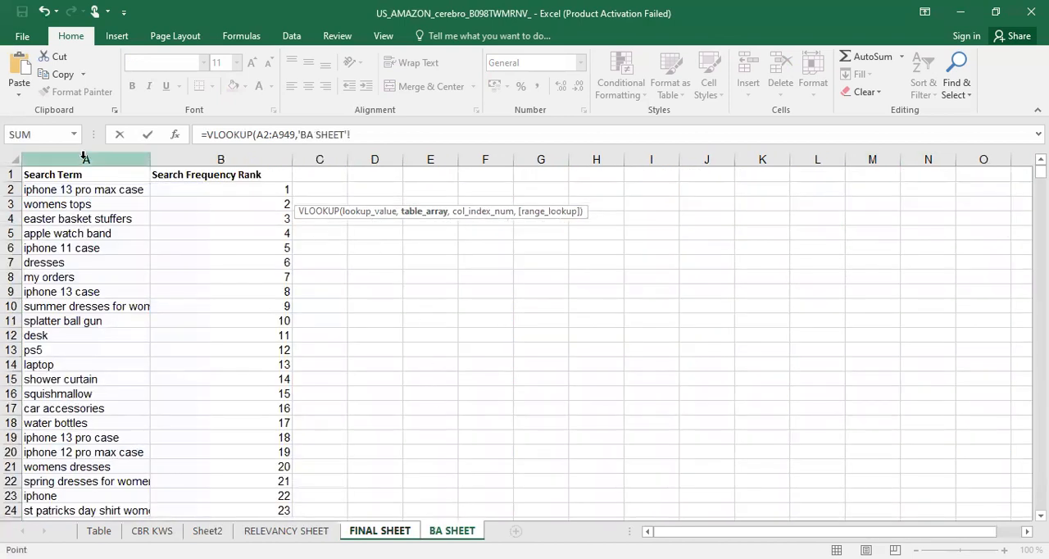
pyautogui.moveTo(84, 158); pyautogui.dragTo(205, 156)
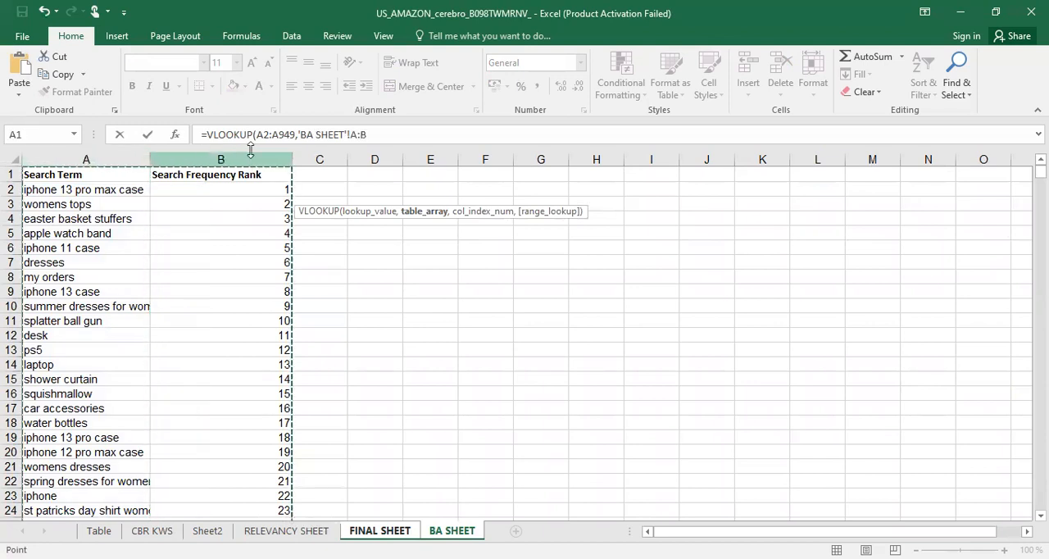
pyautogui.click(385, 133)
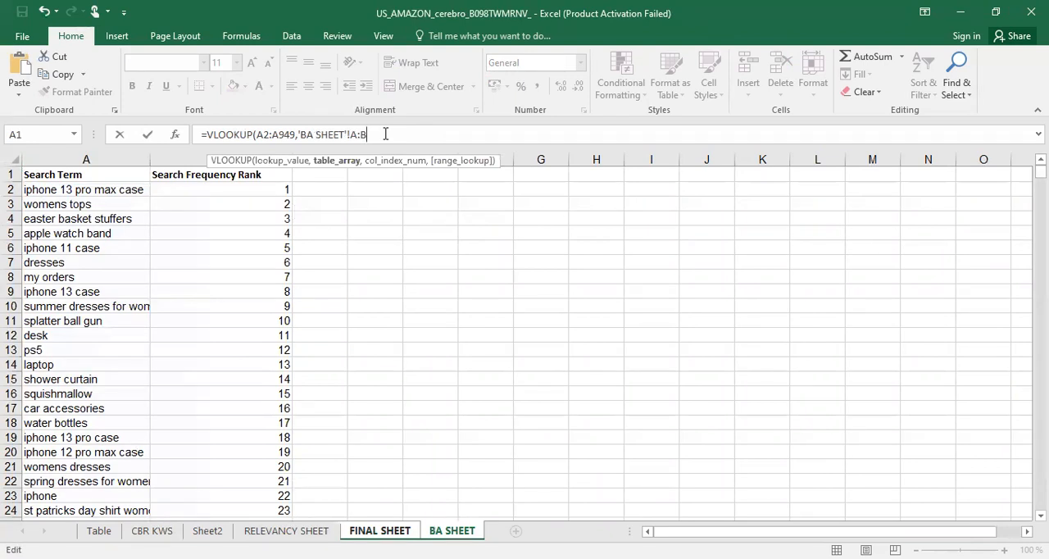
pyautogui.write(',2')
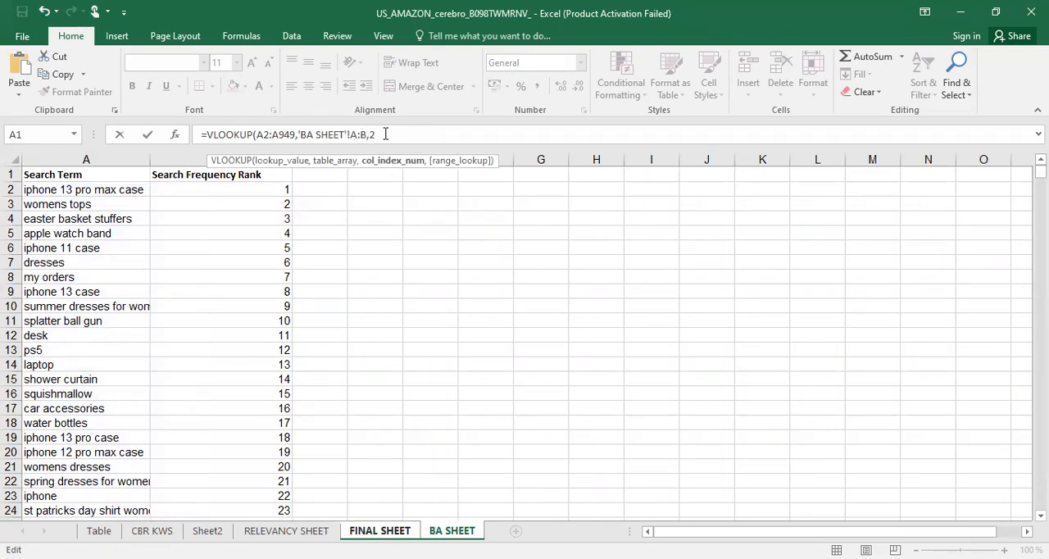
pyautogui.write(')')
pyautogui.press('Return')
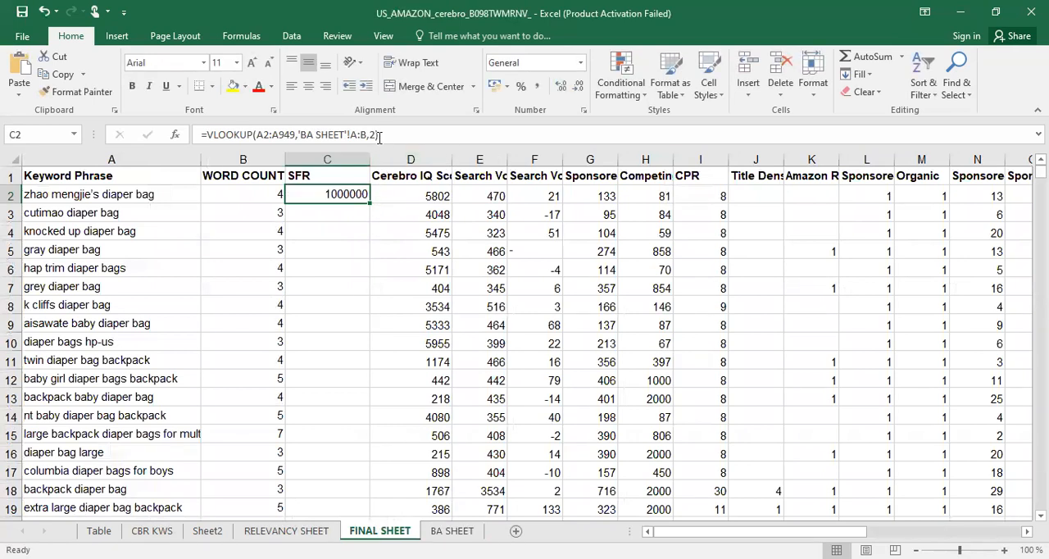
# Add the exact-match argument FALSE to the VLOOKUP formula in cell C2
pyautogui.click(380, 137)
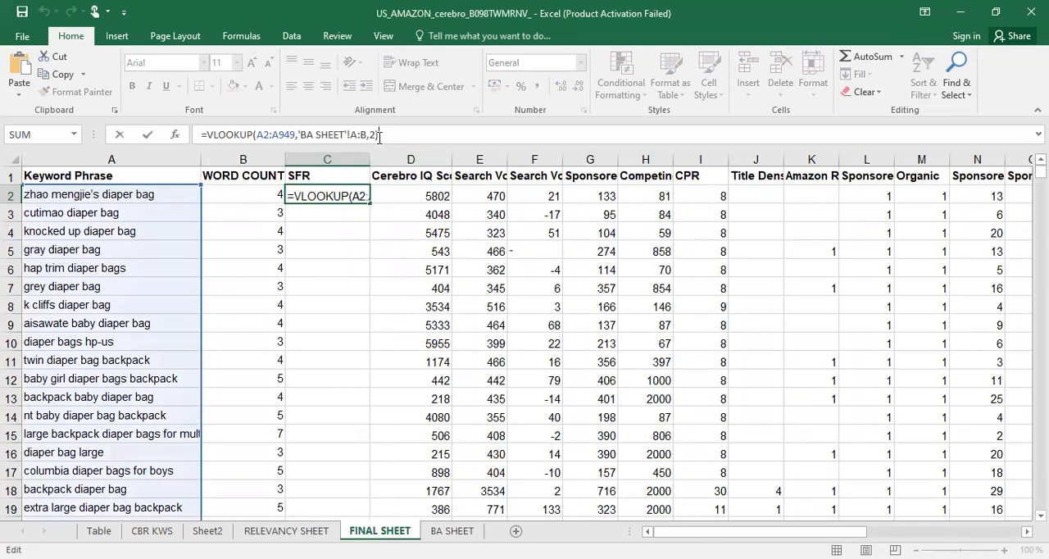
pyautogui.press('BackSpace')
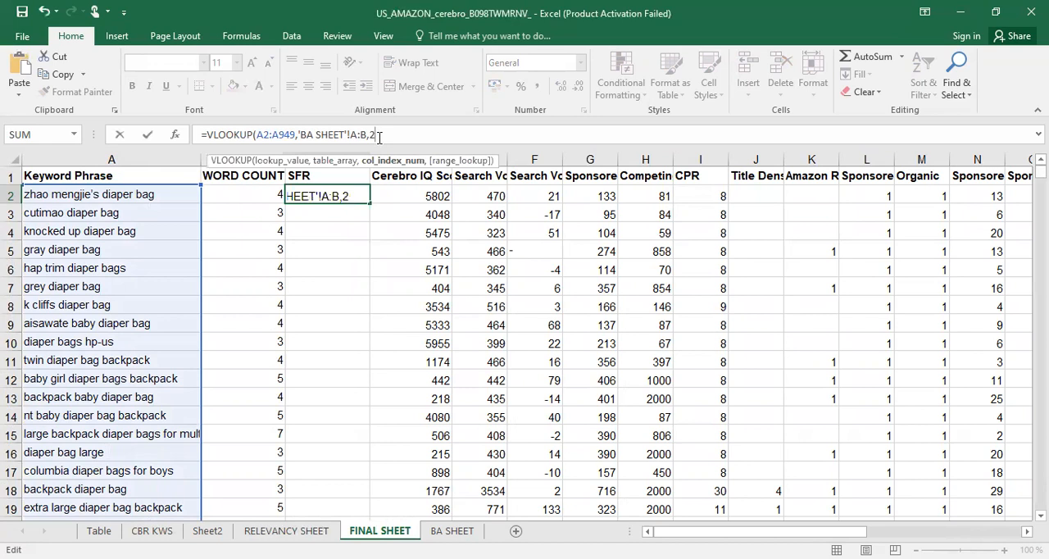
pyautogui.write(',')
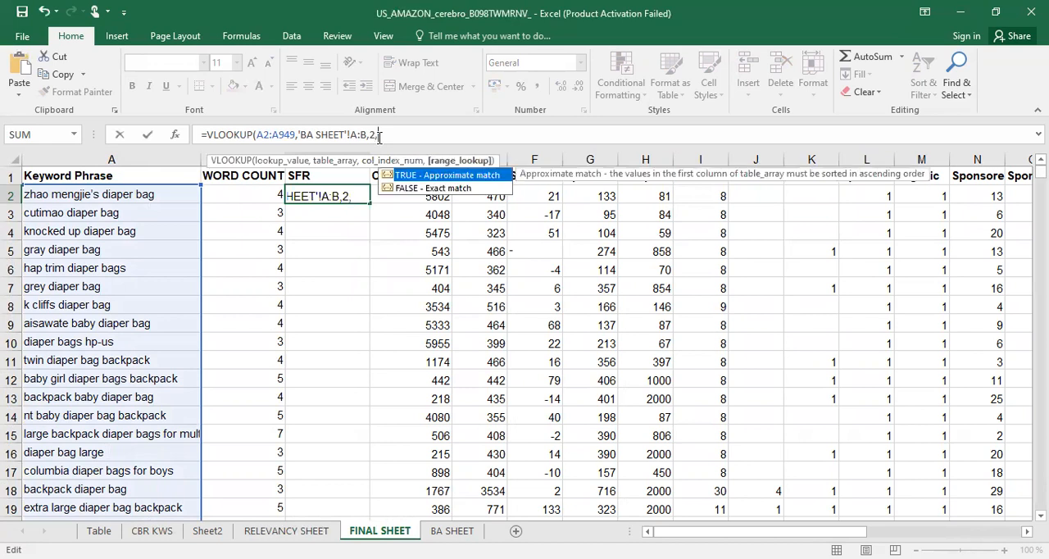
pyautogui.click(431, 188)
pyautogui.doubleClick(430, 187)
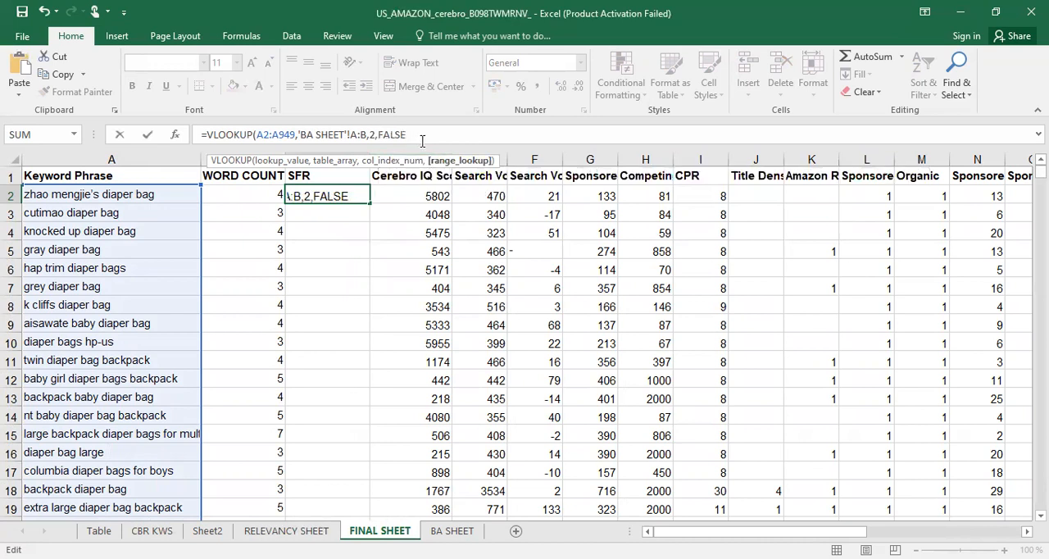
pyautogui.write(')')
pyautogui.press('Return')
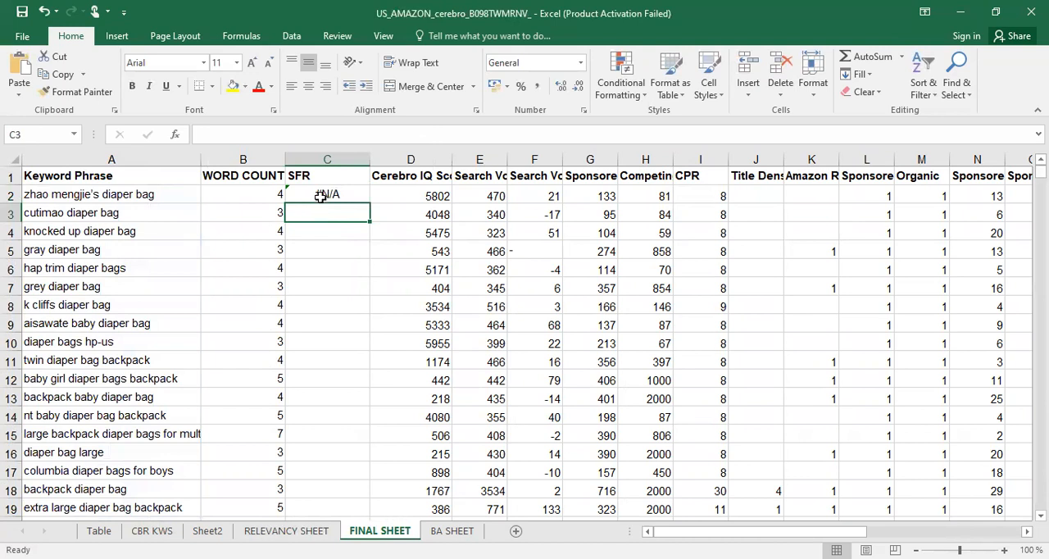
# Fill the C2 VLOOKUP formula down the SFR column for all keyword rows
pyautogui.click(321, 194)
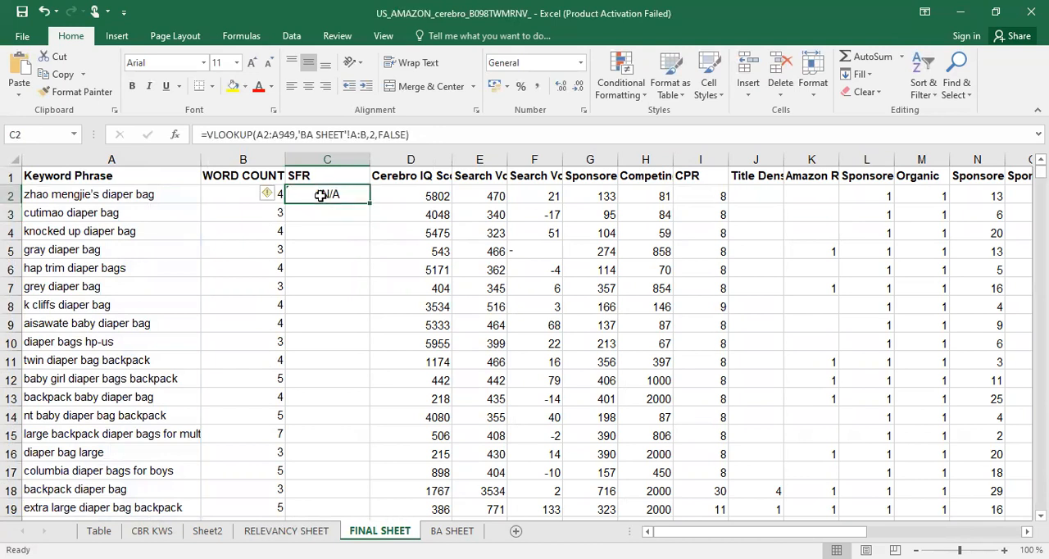
pyautogui.doubleClick(369, 202)
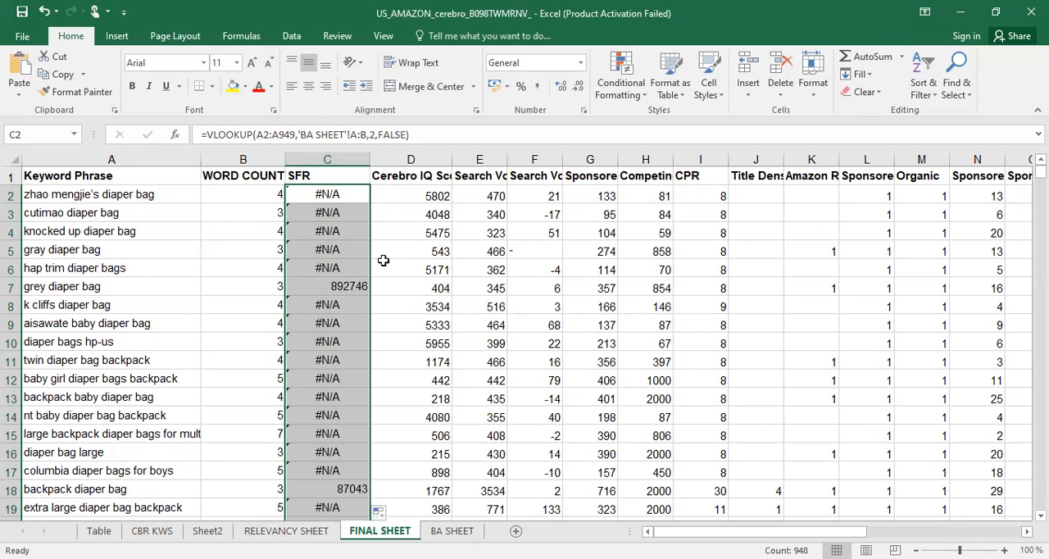
pyautogui.click(383, 262)
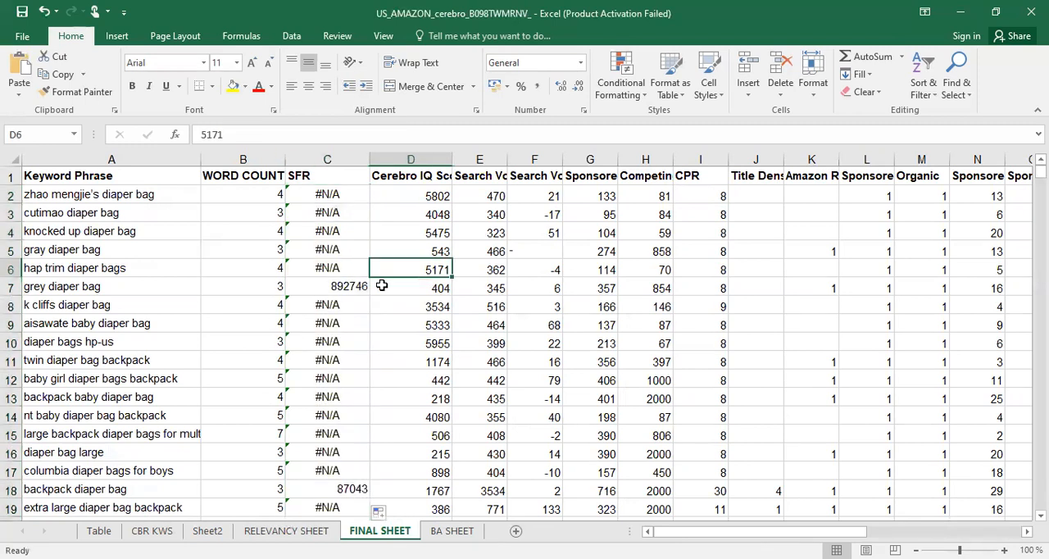
# Add filters to the header row of FINAL SHEET
pyautogui.click(11, 175)
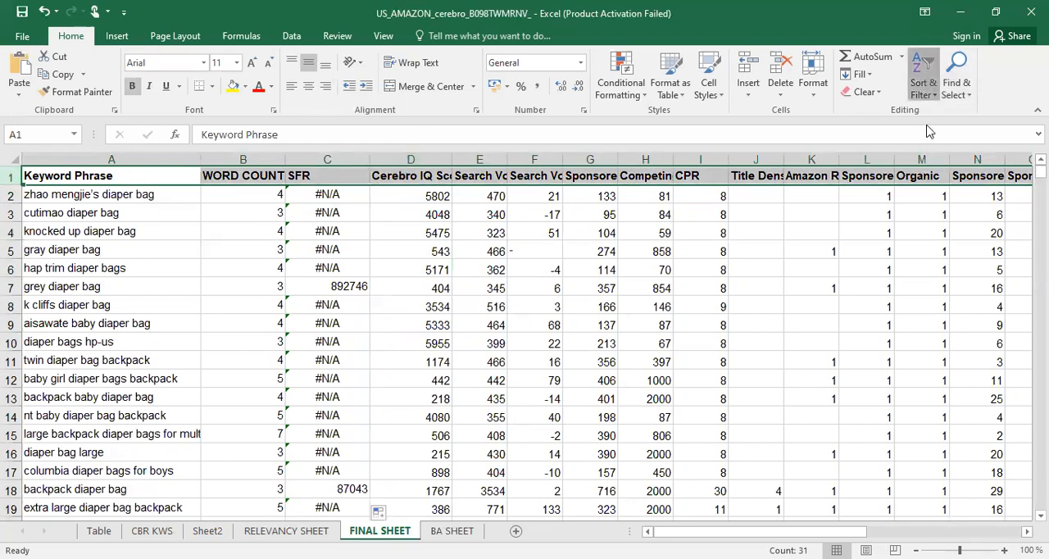
pyautogui.click(926, 85)
pyautogui.click(939, 178)
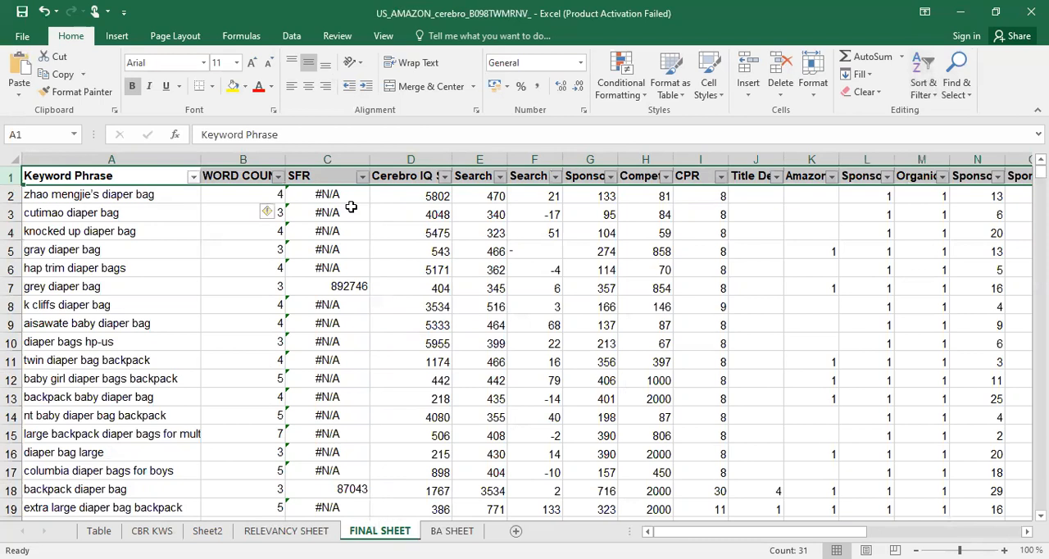
pyautogui.click(350, 208)
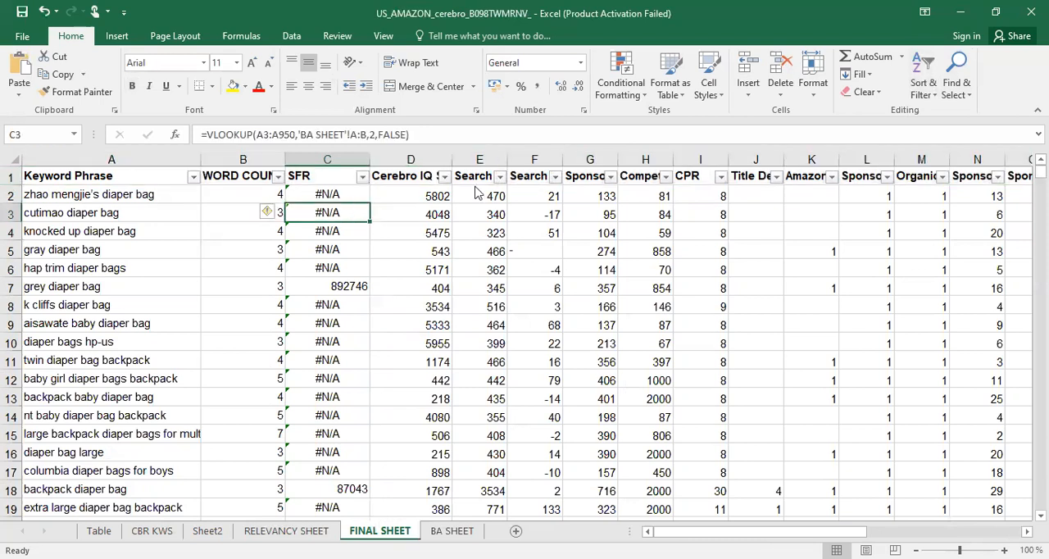
# Sort the FINAL SHEET rows by search volume in column E from largest to smallest
pyautogui.click(499, 176)
pyautogui.click(416, 204)
pyautogui.click(417, 205)
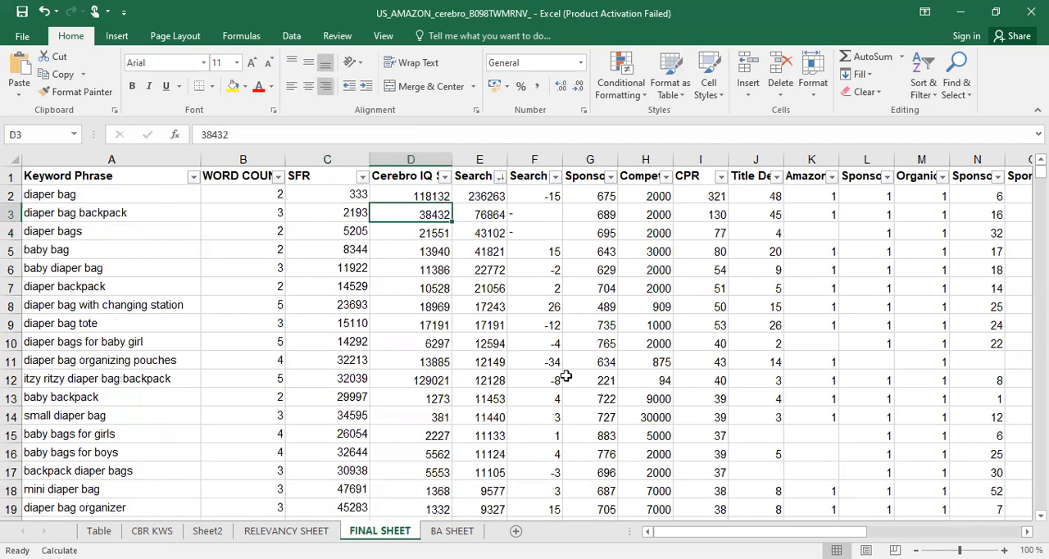
# Filter the SFR column to exclude the #N/A entries
pyautogui.click(364, 175)
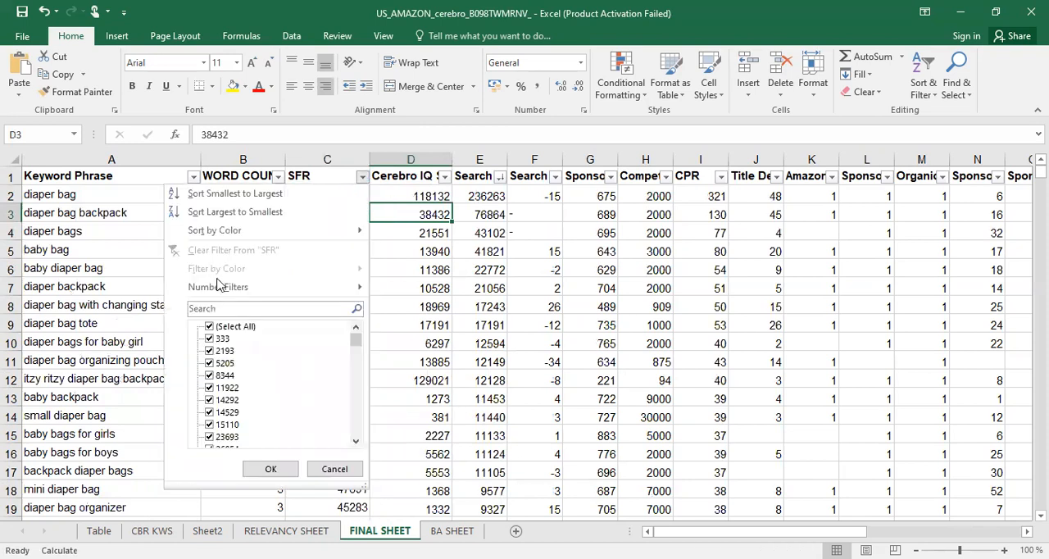
pyautogui.moveTo(220, 287)
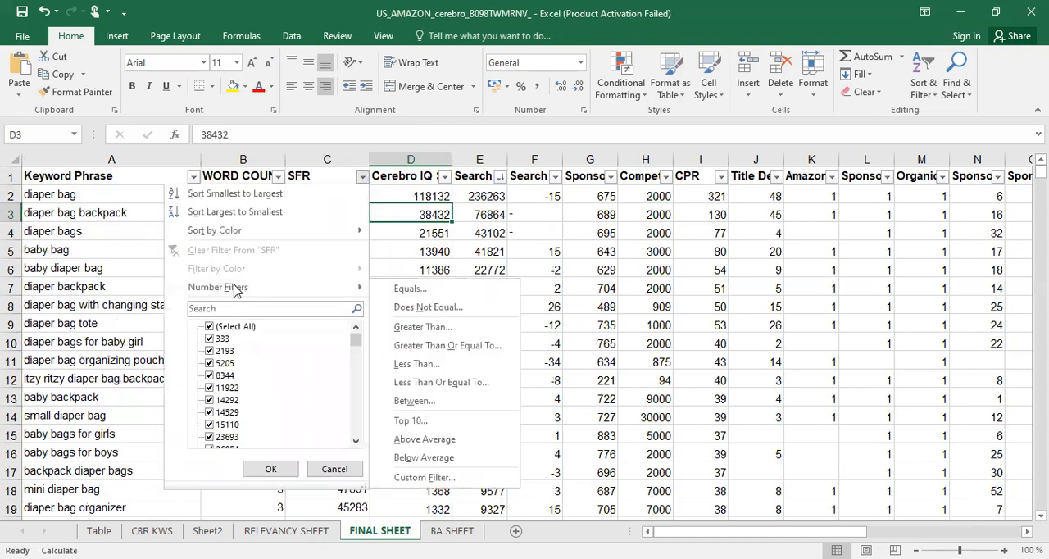
pyautogui.moveTo(355, 340); pyautogui.dragTo(358, 466)
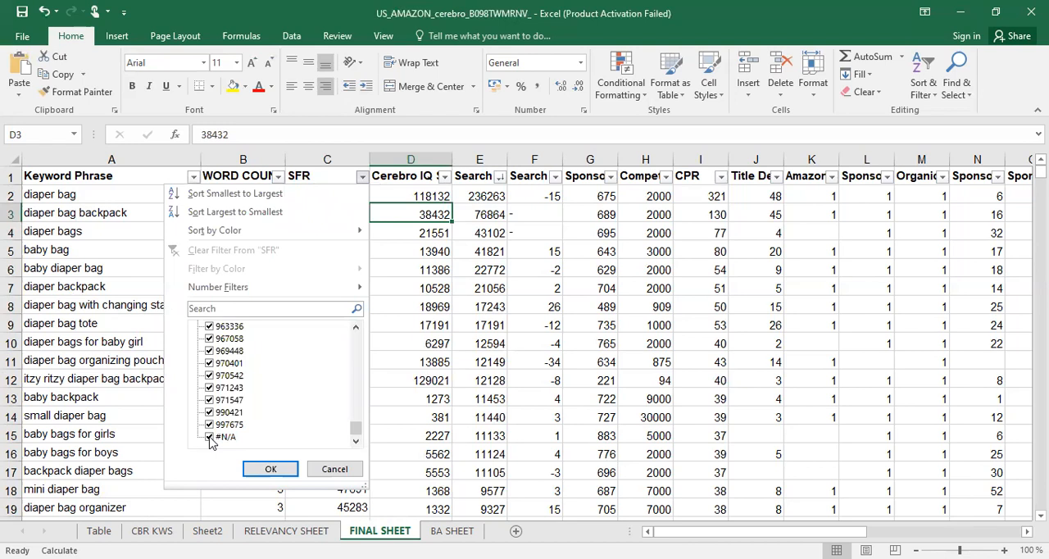
pyautogui.click(210, 438)
pyautogui.click(269, 469)
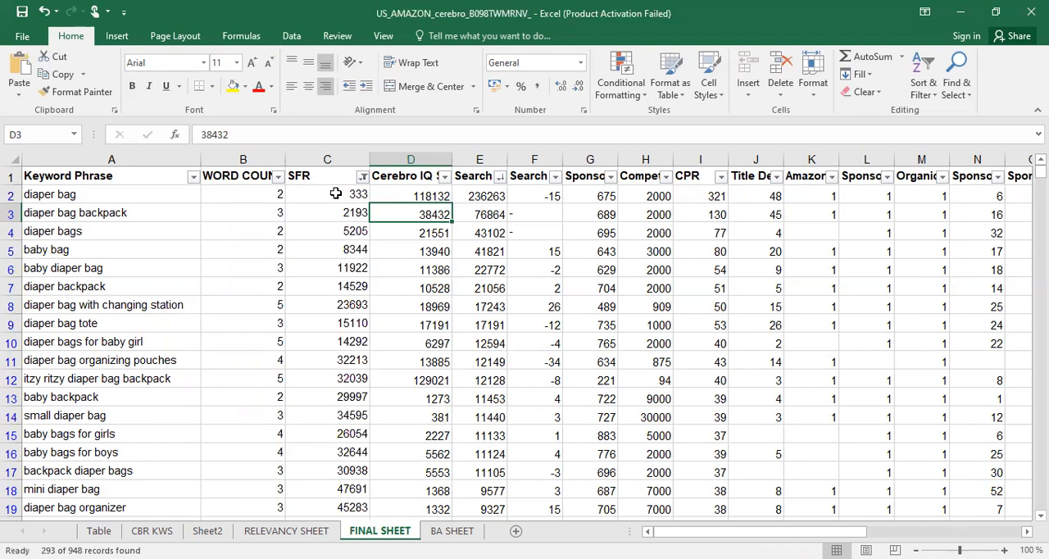
# Try to copy and paste the whole filtered SFR column within FINAL SHEET
pyautogui.click(335, 194)
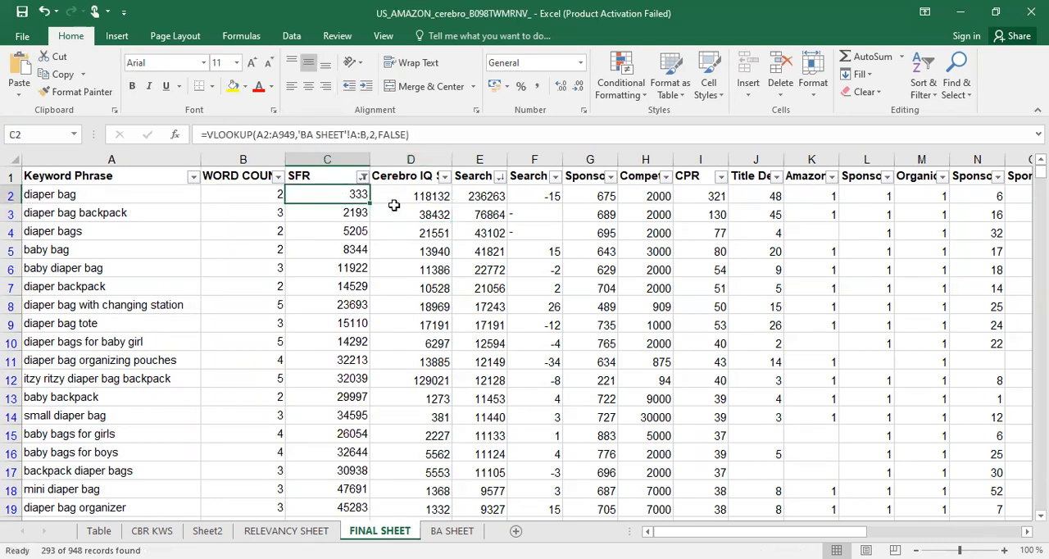
pyautogui.click(329, 160)
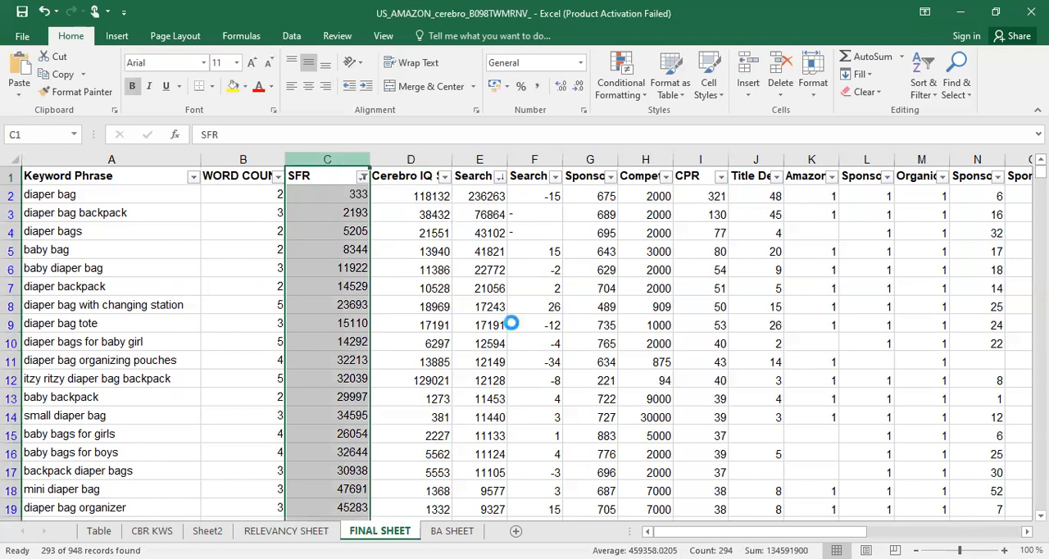
pyautogui.hotkey('ctrl', 'v')
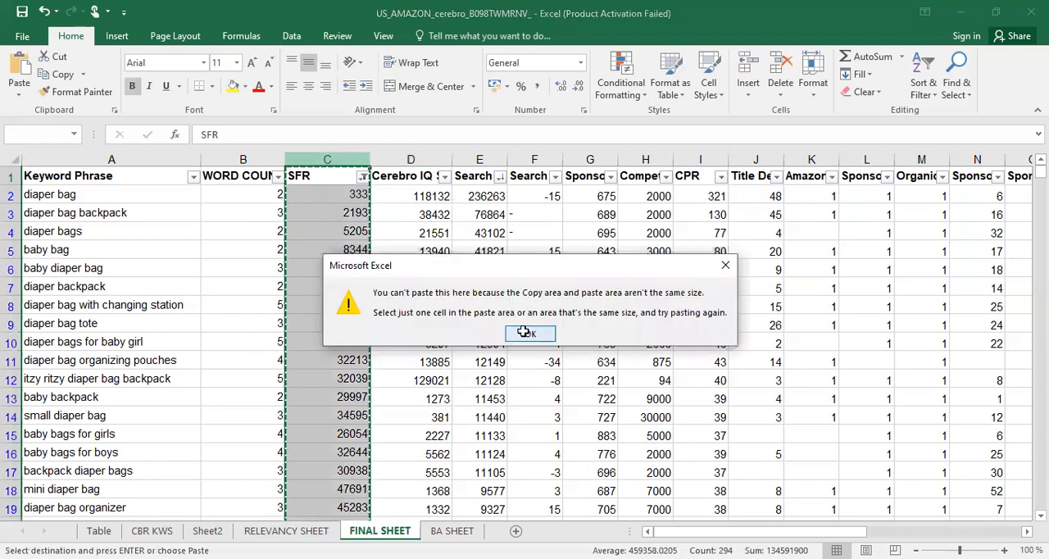
pyautogui.click(524, 332)
# Insert a blank column between SFR and Cerebro IQ Score in FINAL SHEET
pyautogui.click(401, 159)
pyautogui.rightClick(400, 162)
pyautogui.click(434, 270)
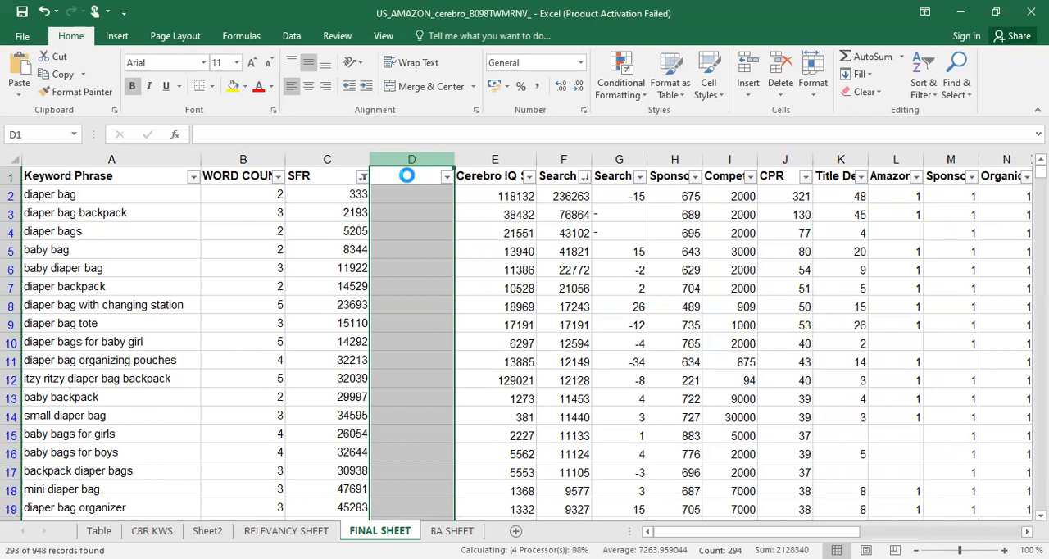
# Copy the filtered SFR cells, including the header, into the blank column D of FINAL SHEET
pyautogui.click(330, 177)
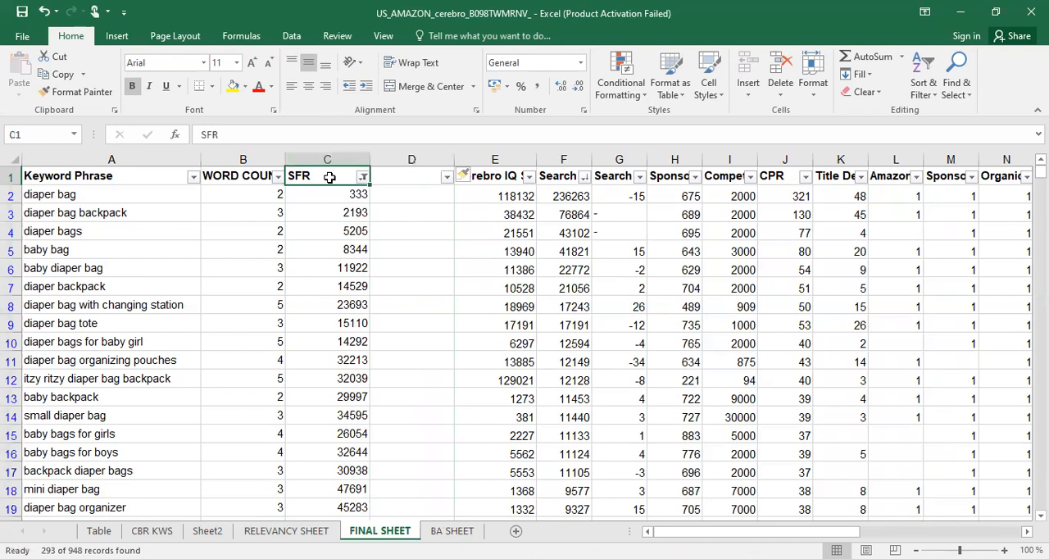
pyautogui.hotkey('ctrl', 'shift', 'Down')
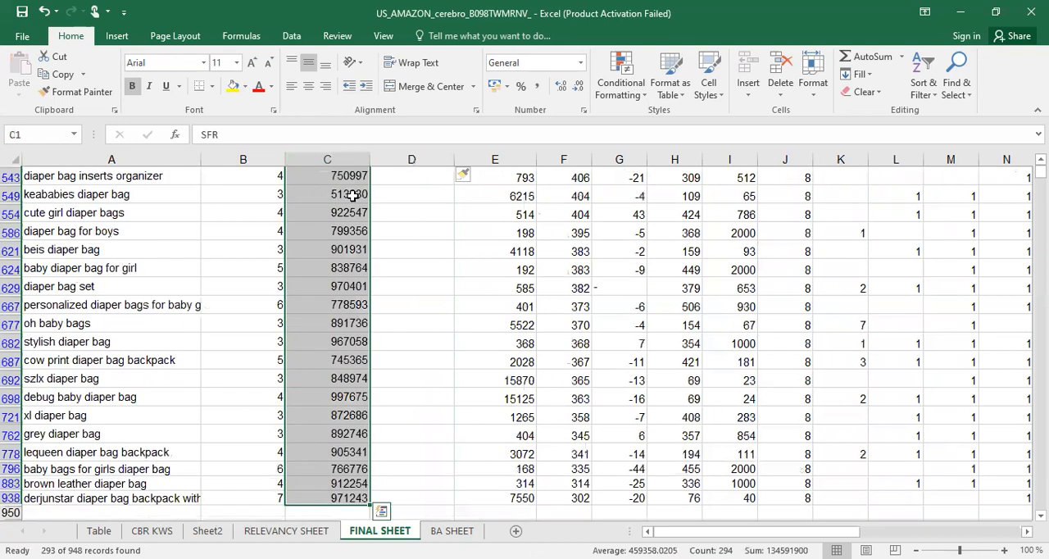
pyautogui.hotkey('ctrl', 'c')
pyautogui.scroll(2, 393, 187)
pyautogui.scroll(4, 393, 187)
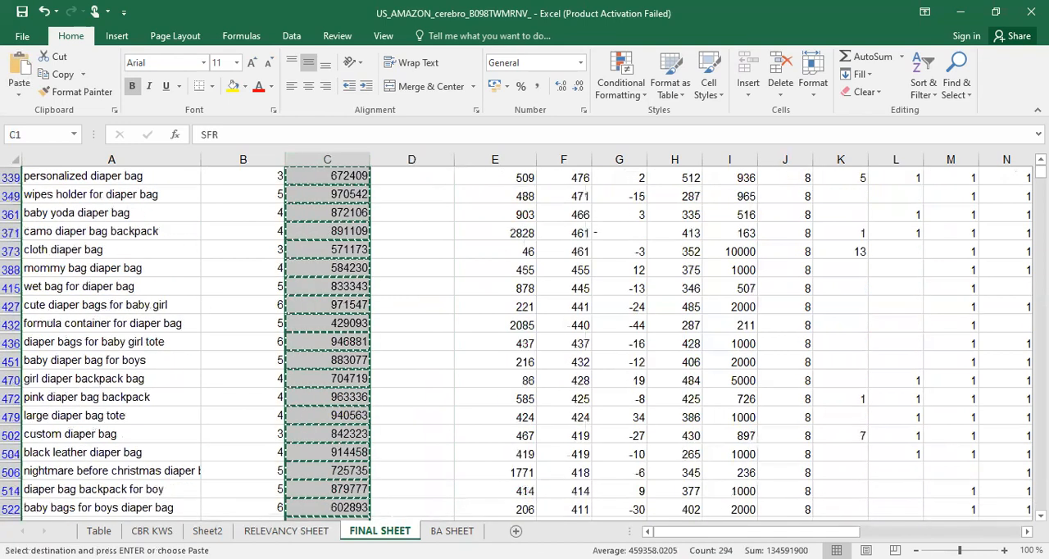
pyautogui.scroll(2, 393, 187)
pyautogui.press('Right')
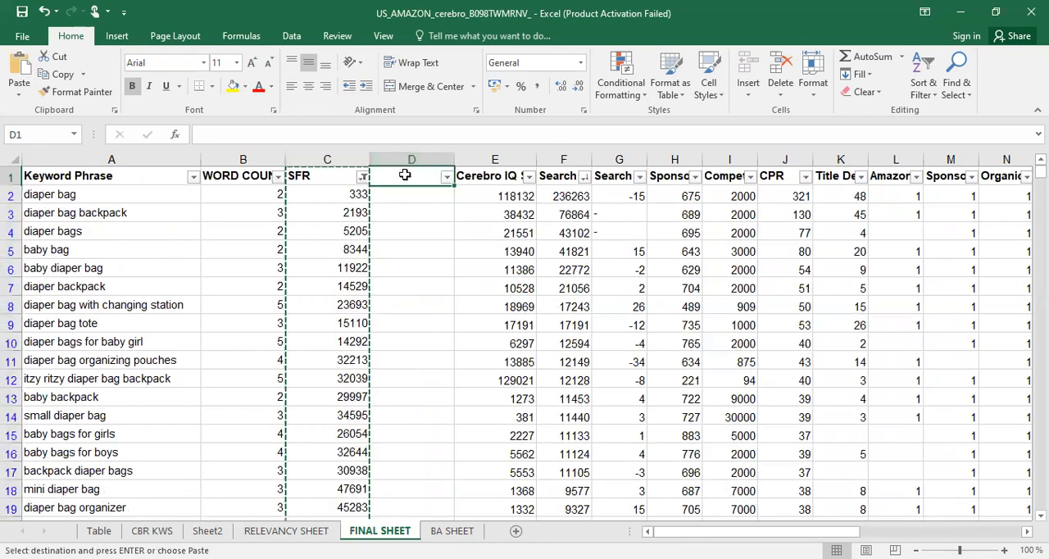
pyautogui.hotkey('ctrl', 'v')
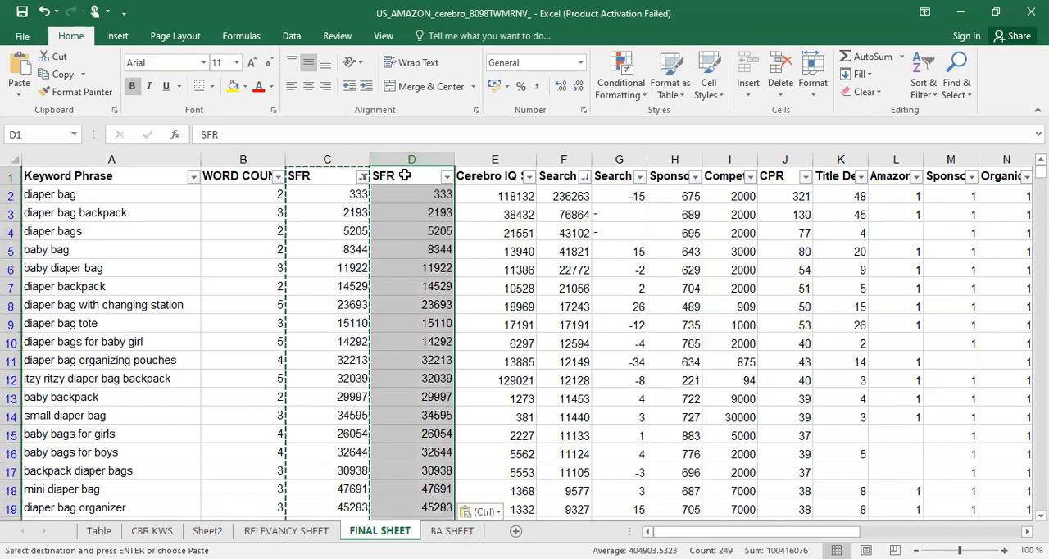
# Check the pasted SFR cells for plain values and delete the original SFR column
pyautogui.click(418, 236)
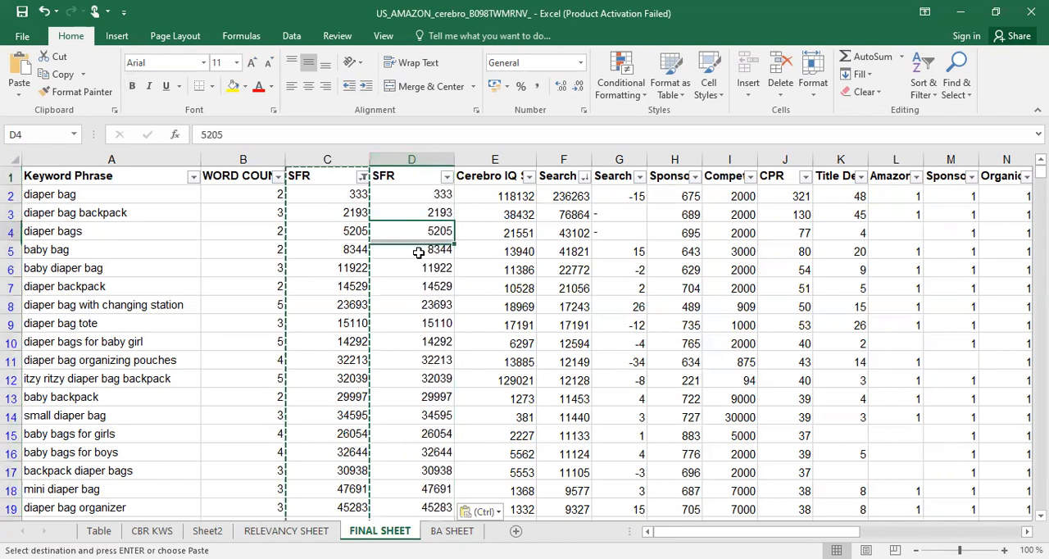
pyautogui.press('Down')
pyautogui.press('Down')
pyautogui.press('Down')
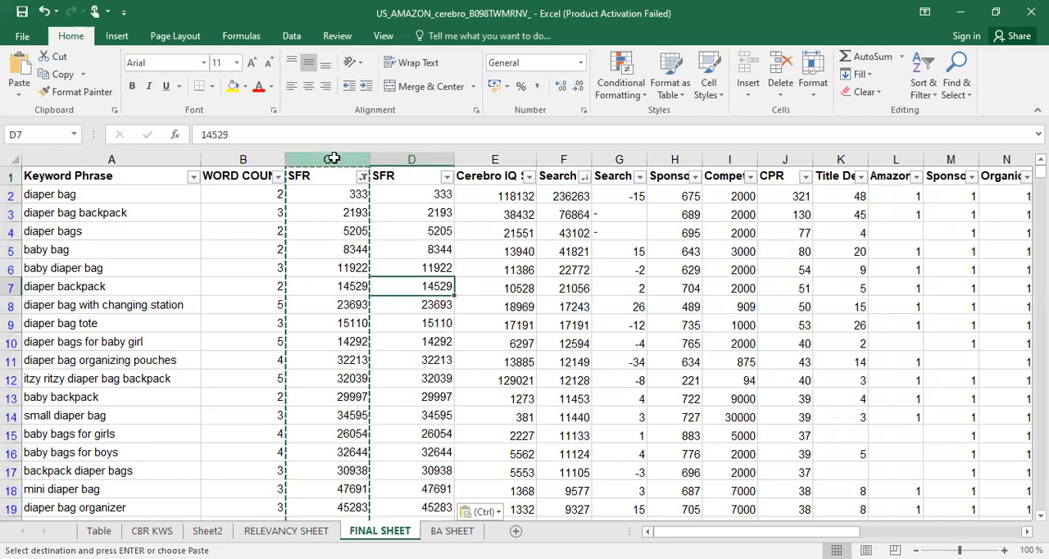
pyautogui.hotkey('ctrl', 'z')
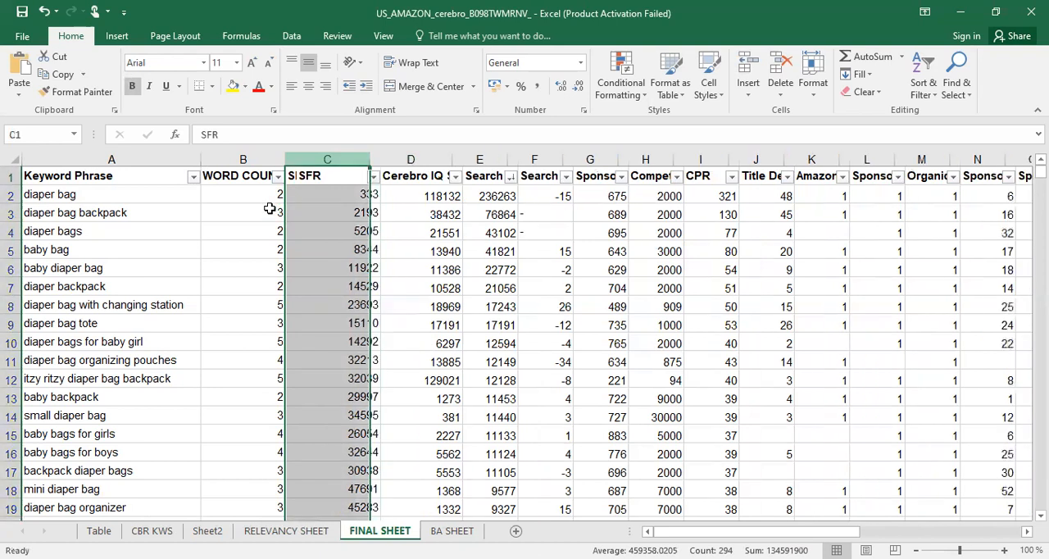
pyautogui.click(257, 234)
pyautogui.click(257, 279)
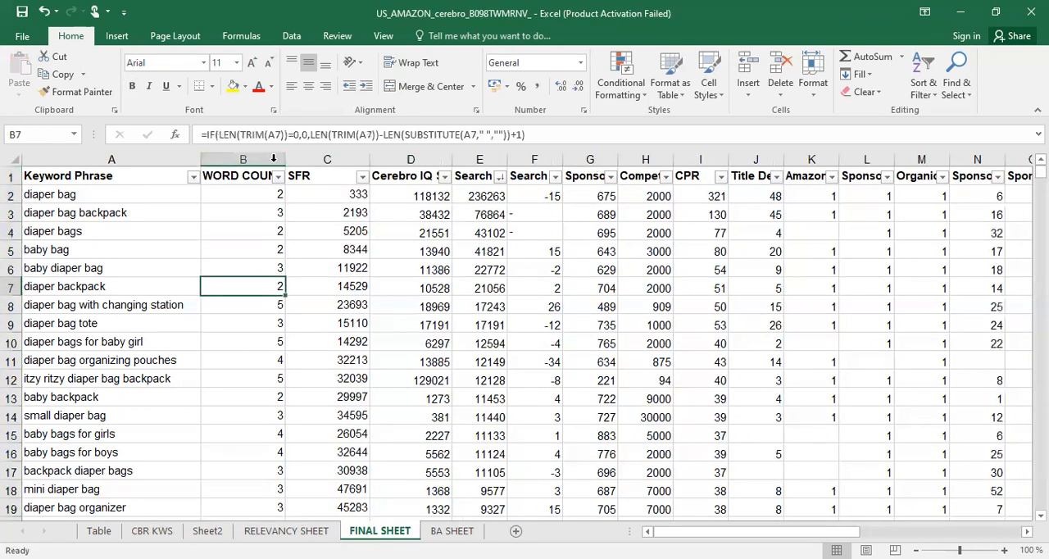
pyautogui.click(304, 159)
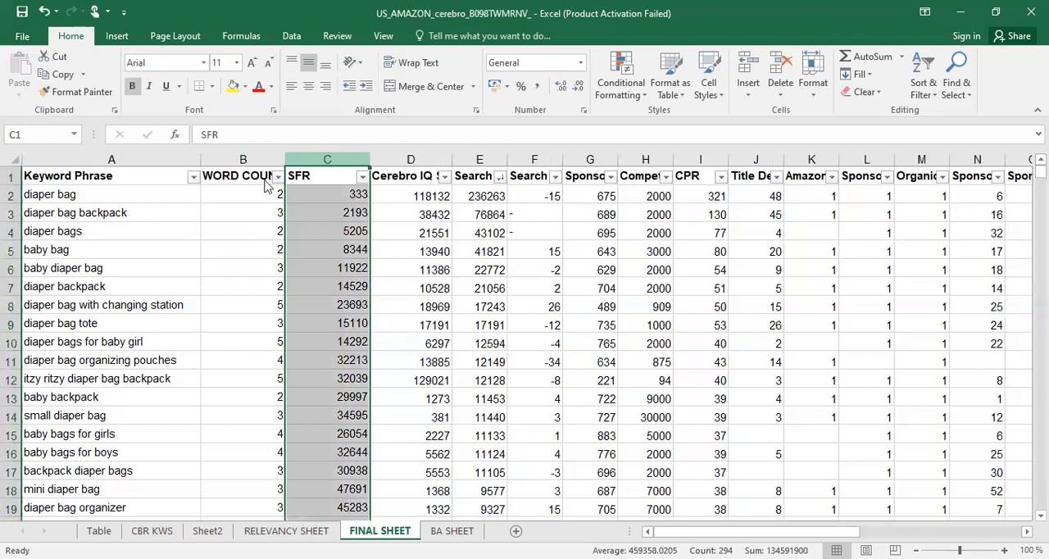
# Replace the formulas in the WORD COUNT column with their values, pasting the copied column over itself as values only
pyautogui.rightClick(265, 159)
pyautogui.click(279, 188)
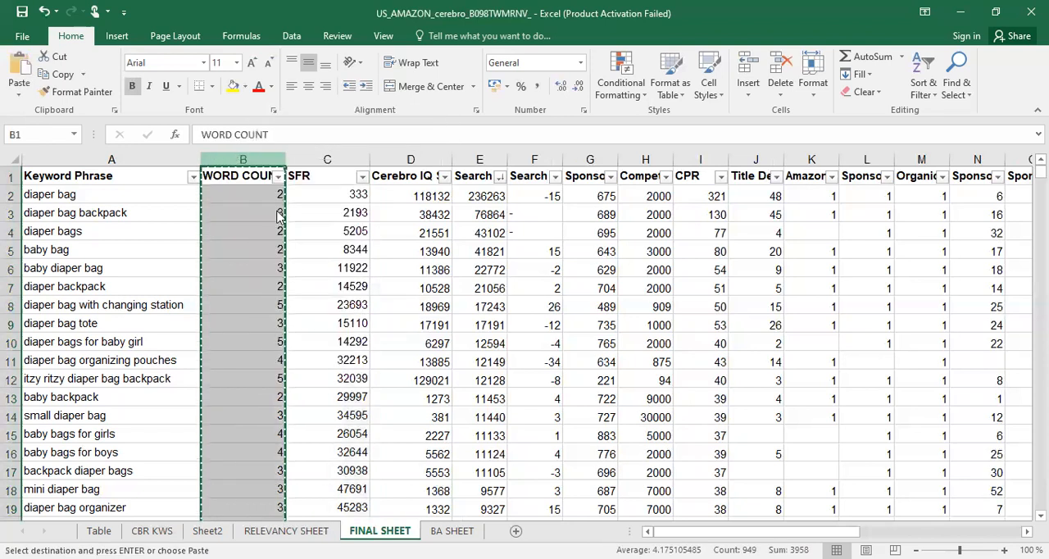
pyautogui.rightClick(242, 162)
pyautogui.moveTo(292, 248)
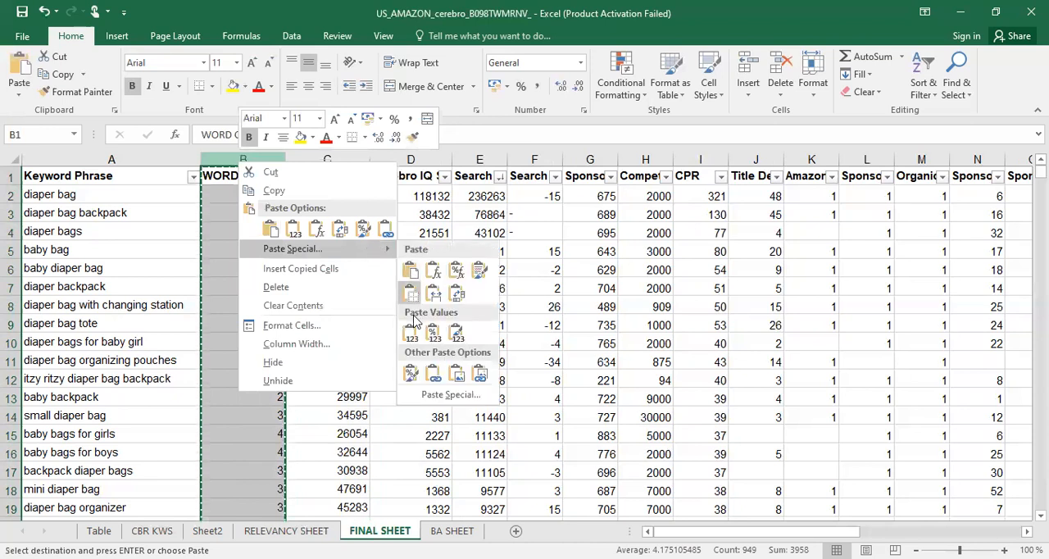
pyautogui.click(412, 332)
pyautogui.click(251, 201)
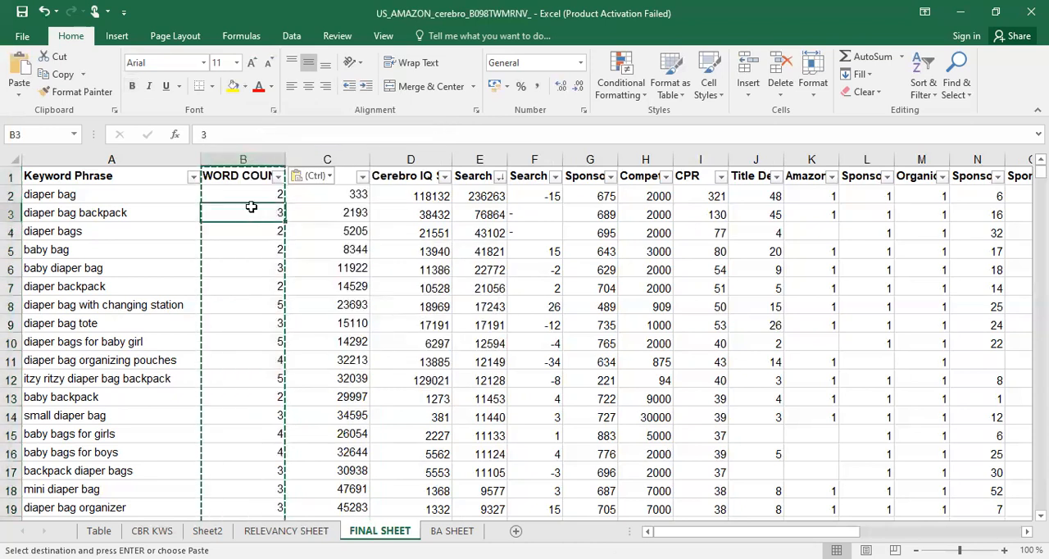
pyautogui.click(270, 286)
pyautogui.click(344, 286)
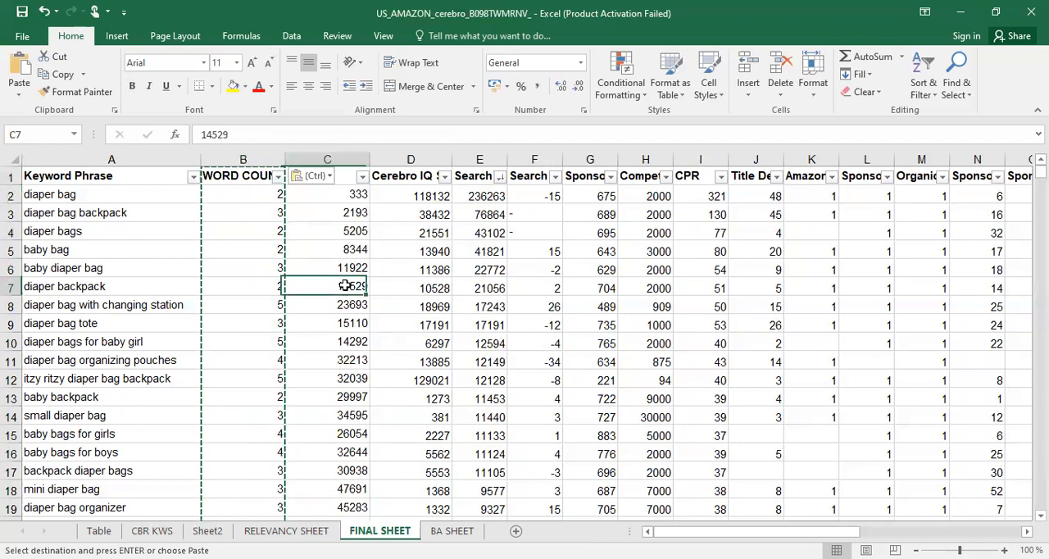
pyautogui.click(252, 218)
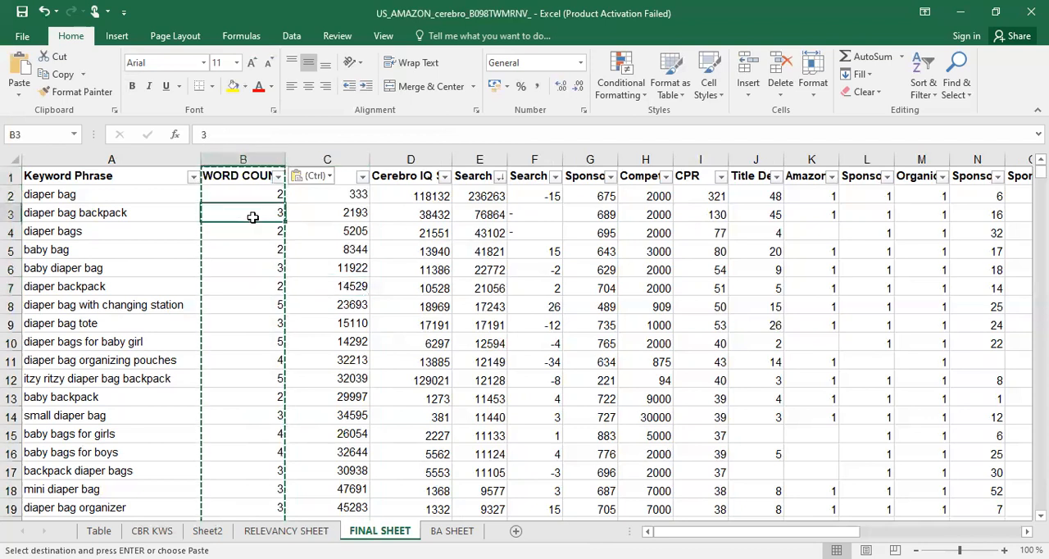
pyautogui.click(351, 251)
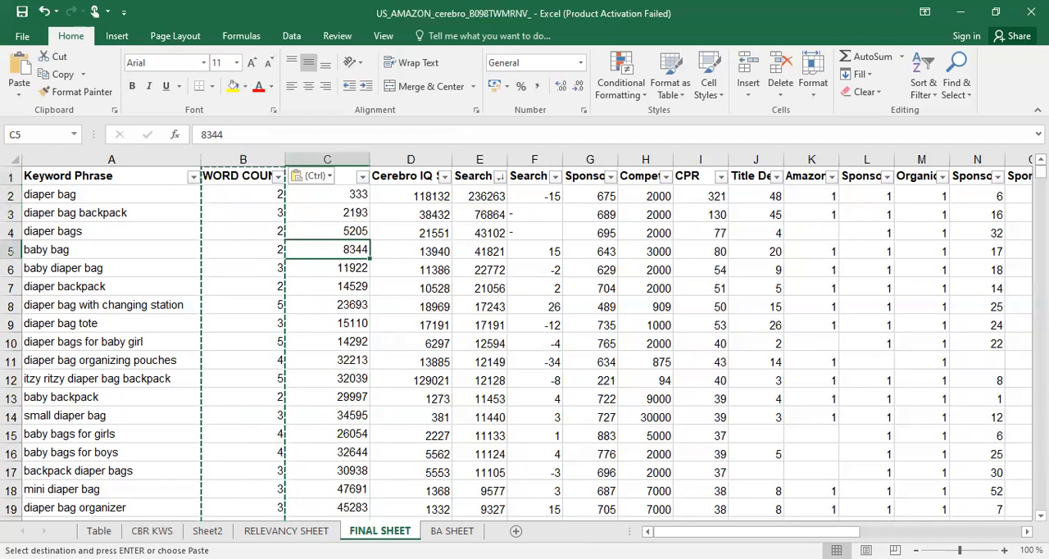
# Look through the full column headings of FINAL SHEET to locate the Competitor Rank (avg) column
pyautogui.hscroll(3, 524, 336)
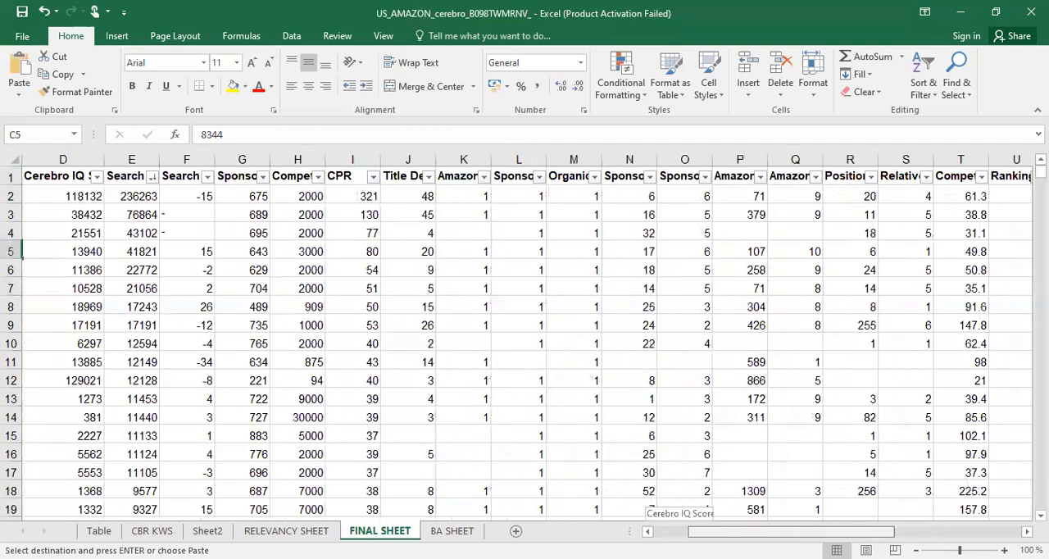
pyautogui.hscroll(1, 524, 336)
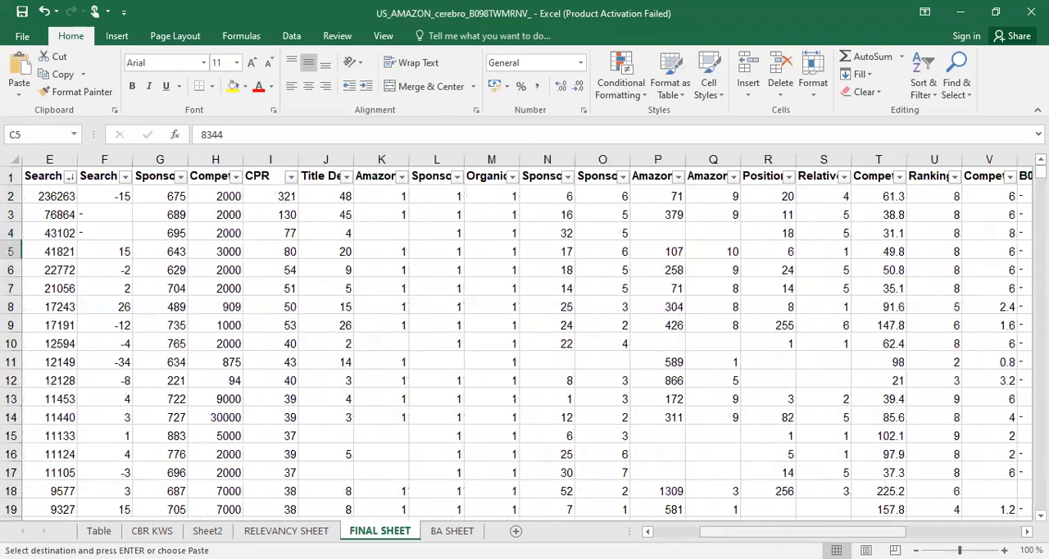
pyautogui.hscroll(-3, 525, 336)
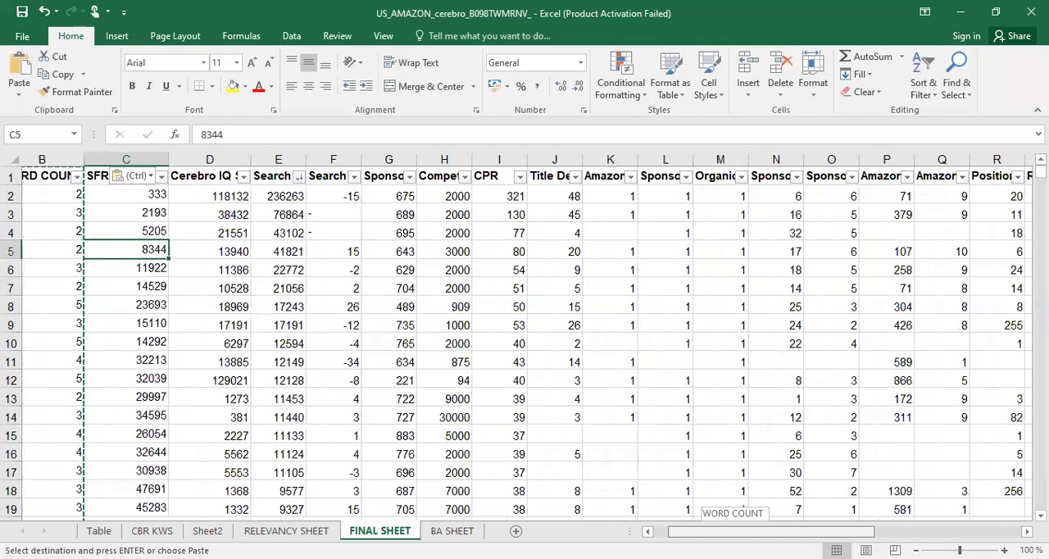
pyautogui.hscroll(1, 525, 336)
pyautogui.hscroll(1, 579, 305)
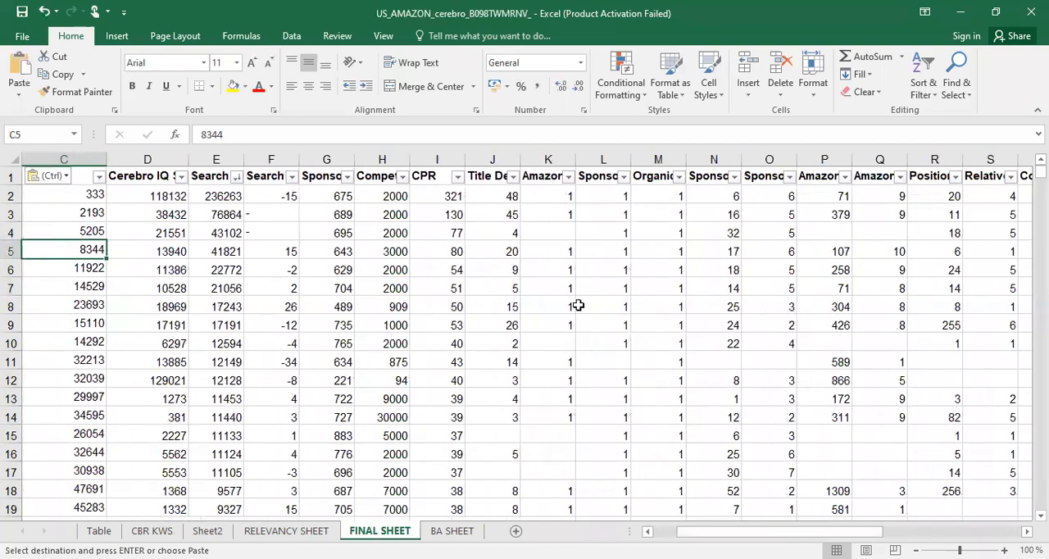
pyautogui.click(377, 181)
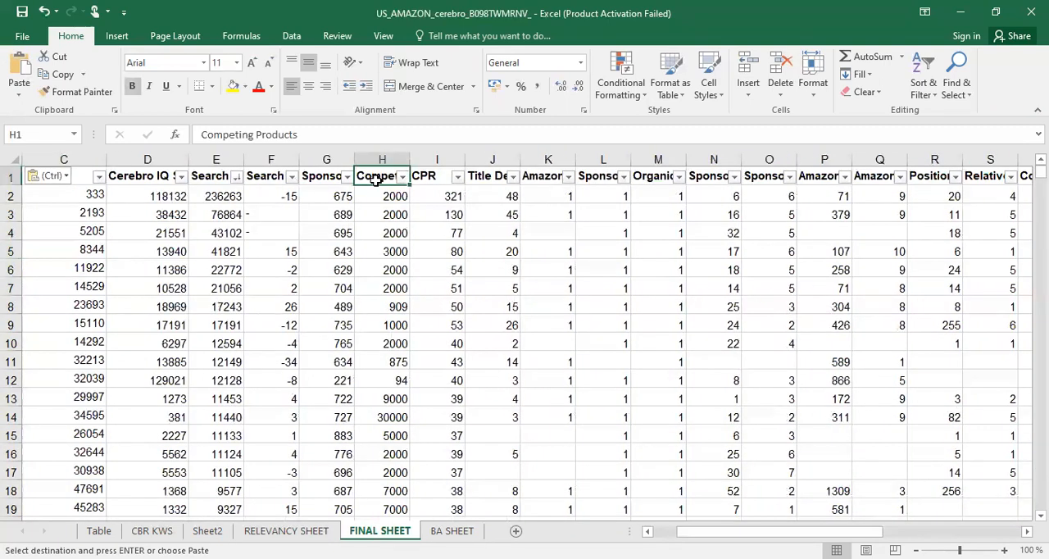
pyautogui.press('Right')
pyautogui.press('Right')
pyautogui.press('Right')
pyautogui.press('Right')
pyautogui.press('Right')
pyautogui.press('Right')
pyautogui.press('Right')
pyautogui.press('Right')
pyautogui.press('Right')
pyautogui.press('Right')
pyautogui.press('Right')
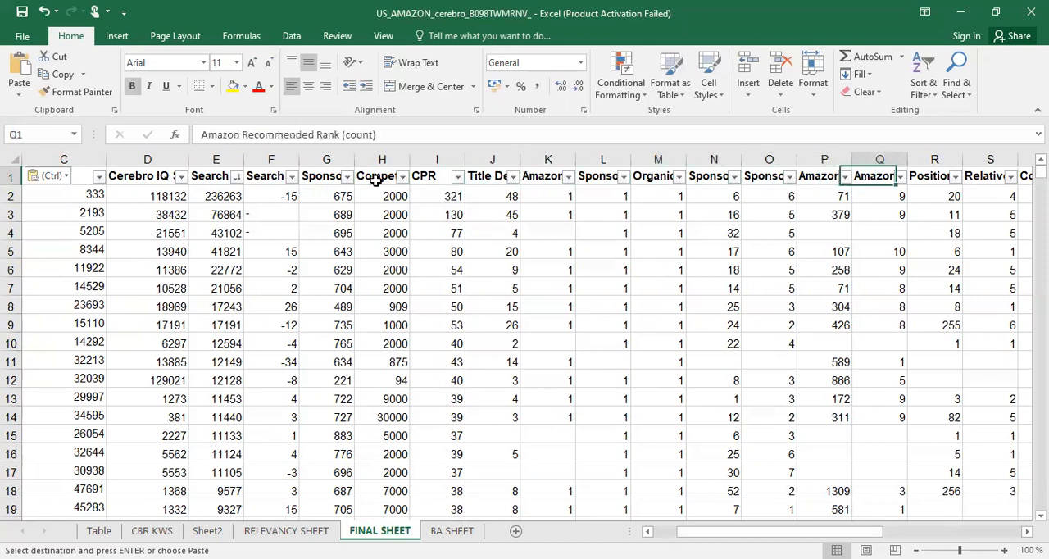
pyautogui.press('Right')
pyautogui.press('Right')
pyautogui.press('Left')
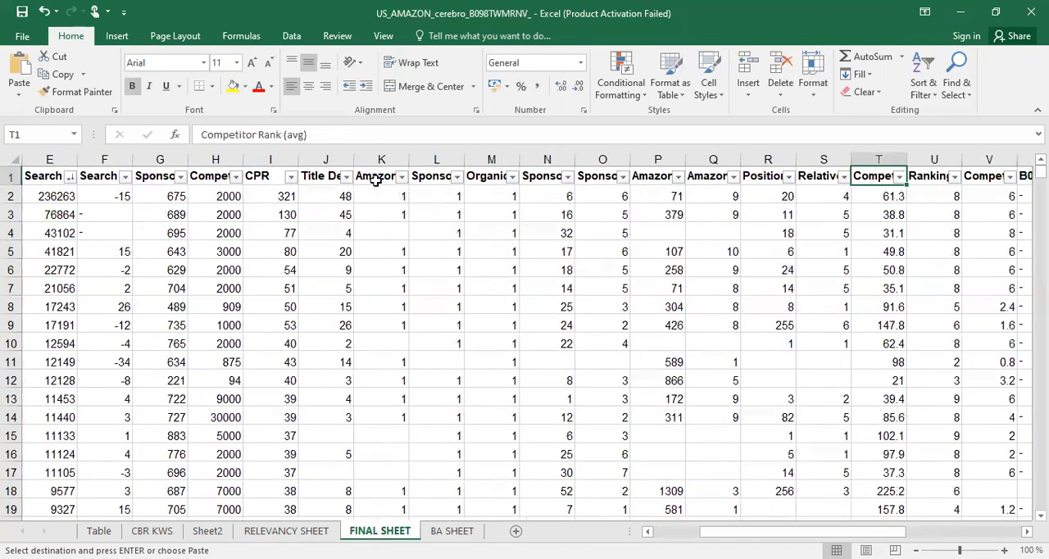
# Move the Competitor Rank (avg) column to between Competing Products and CPR
pyautogui.click(877, 158)
pyautogui.rightClick(877, 158)
pyautogui.click(902, 204)
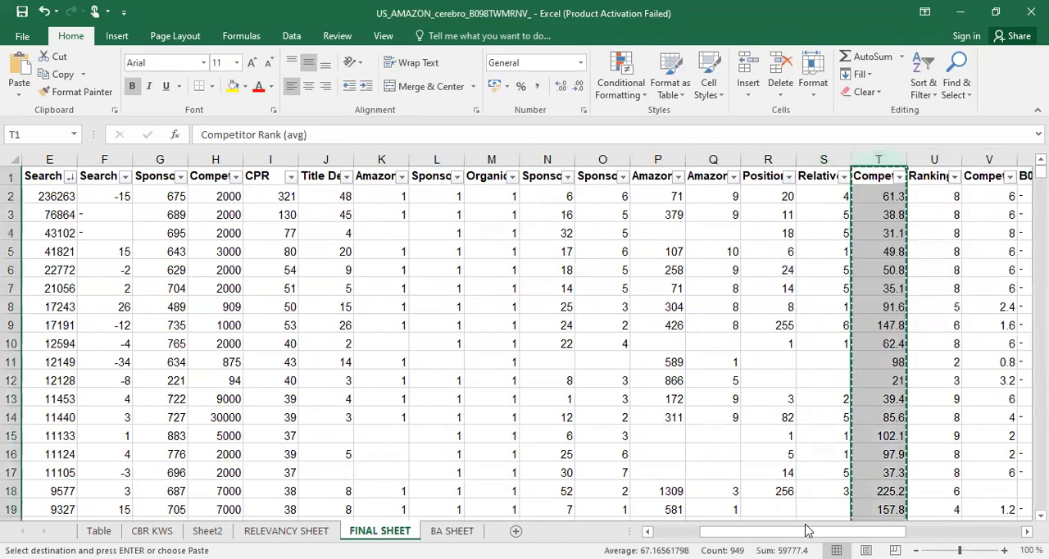
pyautogui.hscroll(-4, 496, 299)
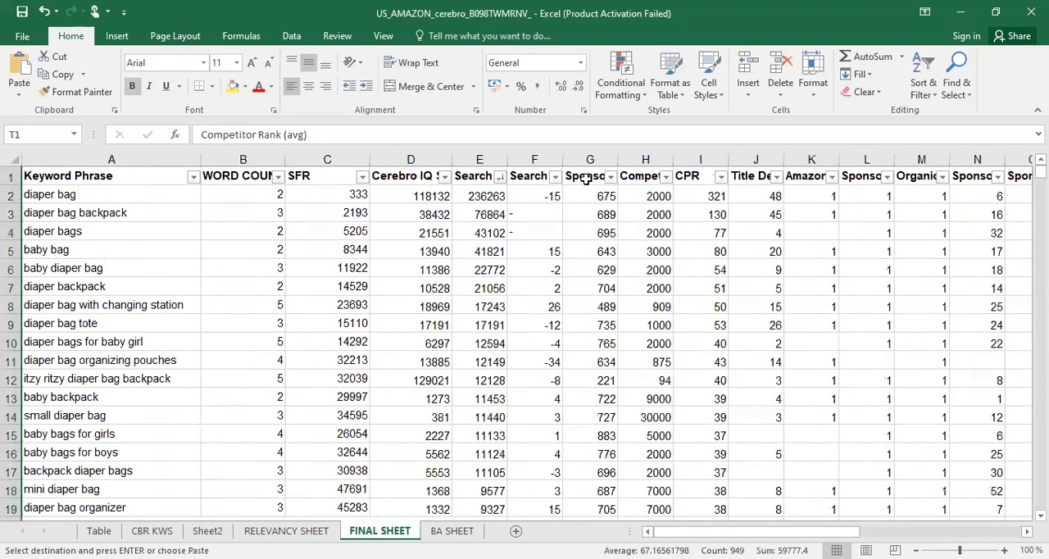
pyautogui.click(697, 159)
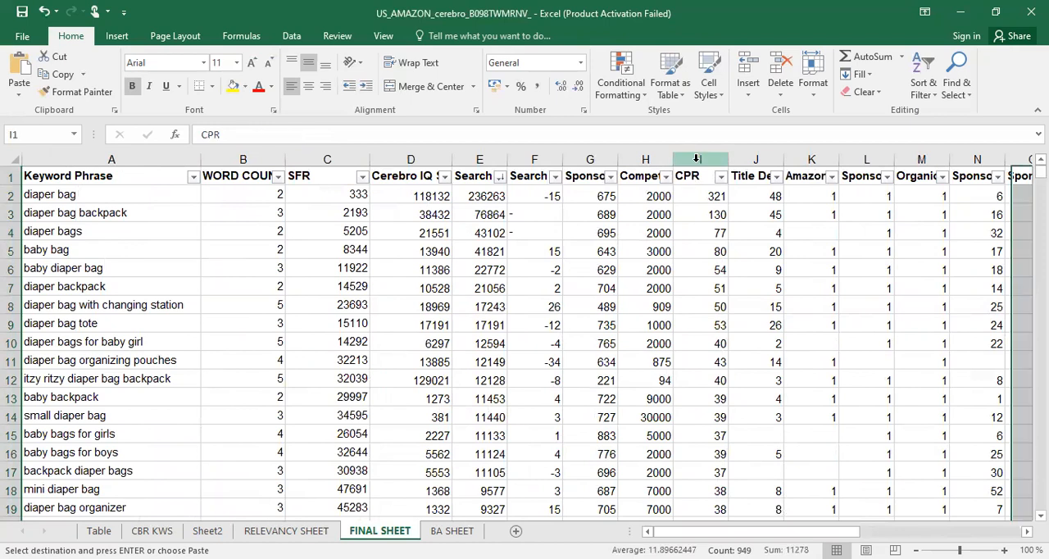
pyautogui.rightClick(696, 158)
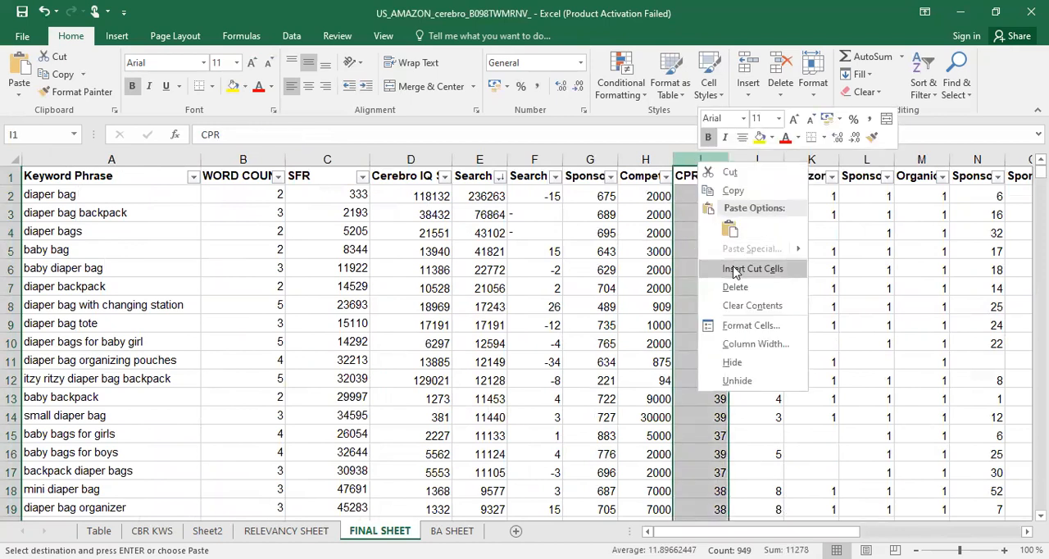
pyautogui.click(736, 270)
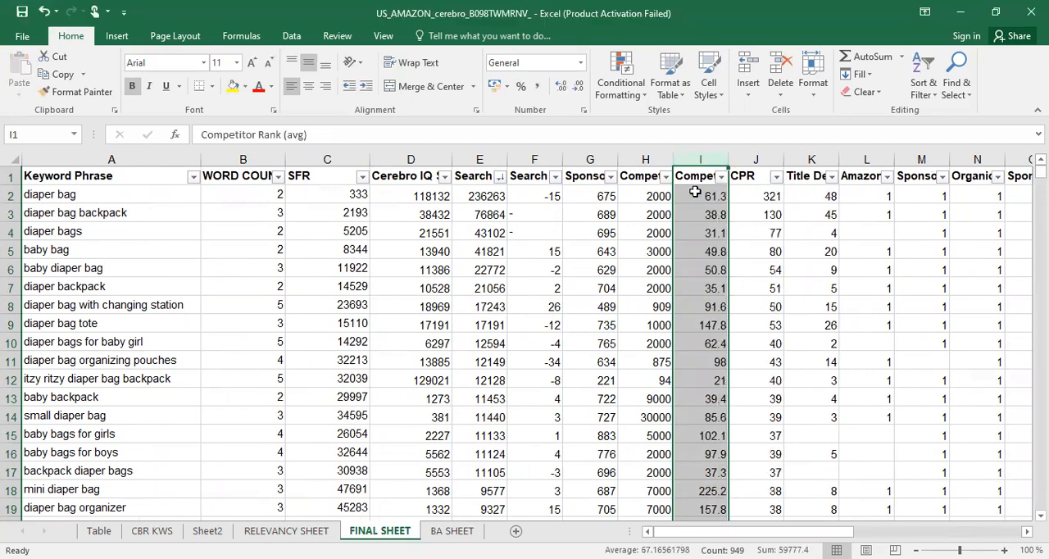
# Widen the Competing Products and Competitor Rank (avg) columns to fit their headings, and narrow columns B, C, D and F
pyautogui.click(643, 178)
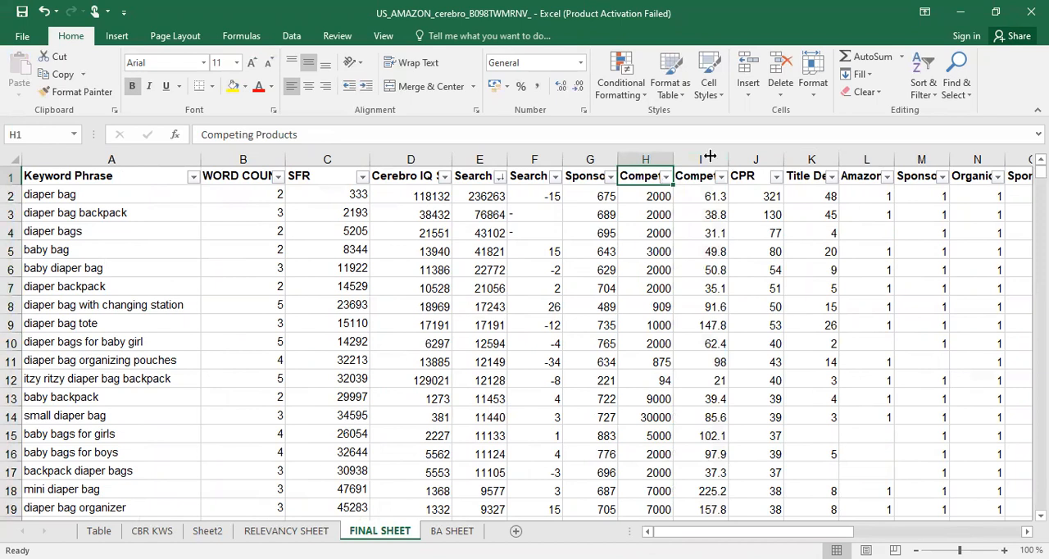
pyautogui.moveTo(709, 156); pyautogui.dragTo(710, 156)
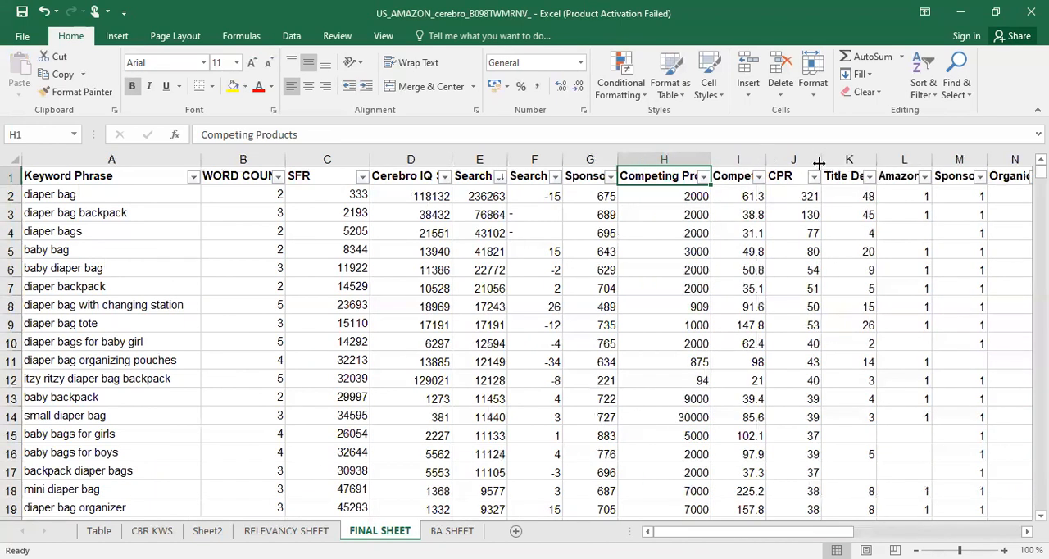
pyautogui.moveTo(819, 162); pyautogui.dragTo(819, 162)
pyautogui.moveTo(371, 154); pyautogui.dragTo(305, 156)
pyautogui.moveTo(387, 159); pyautogui.dragTo(238, 159)
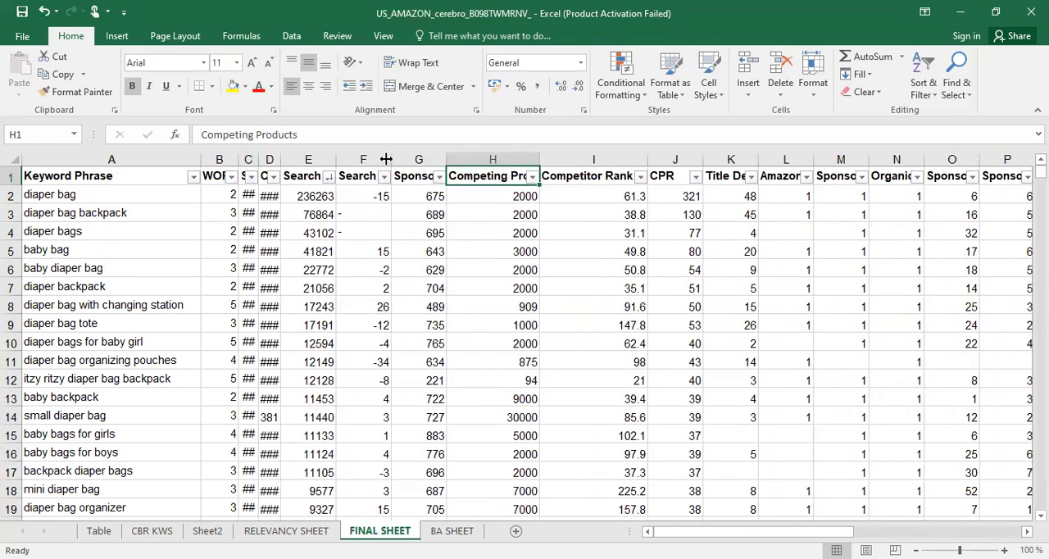
pyautogui.moveTo(386, 159); pyautogui.dragTo(349, 159)
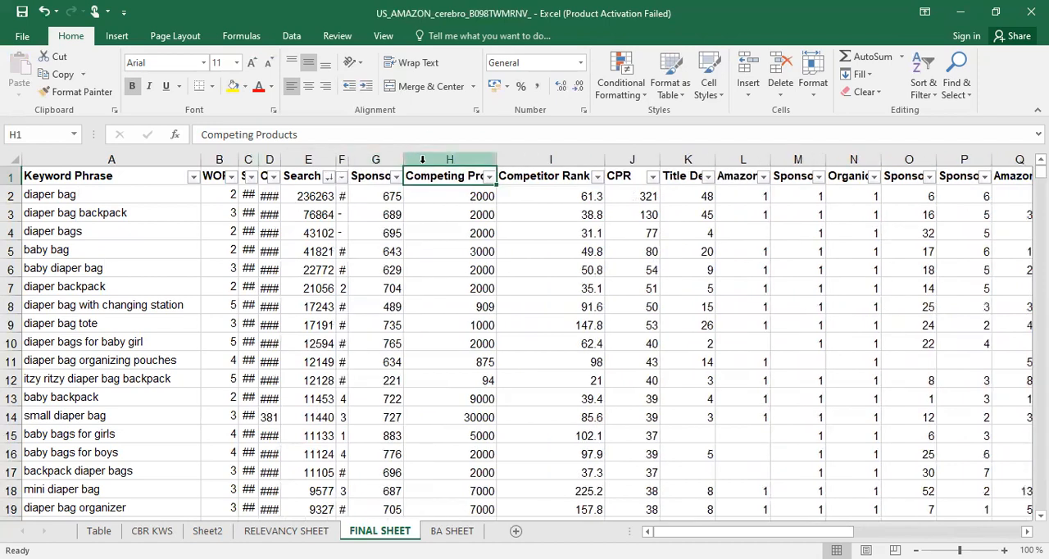
# Move the Sponsored ASINs column to between Competitor Rank (avg) and CPR
pyautogui.click(541, 175)
pyautogui.click(359, 178)
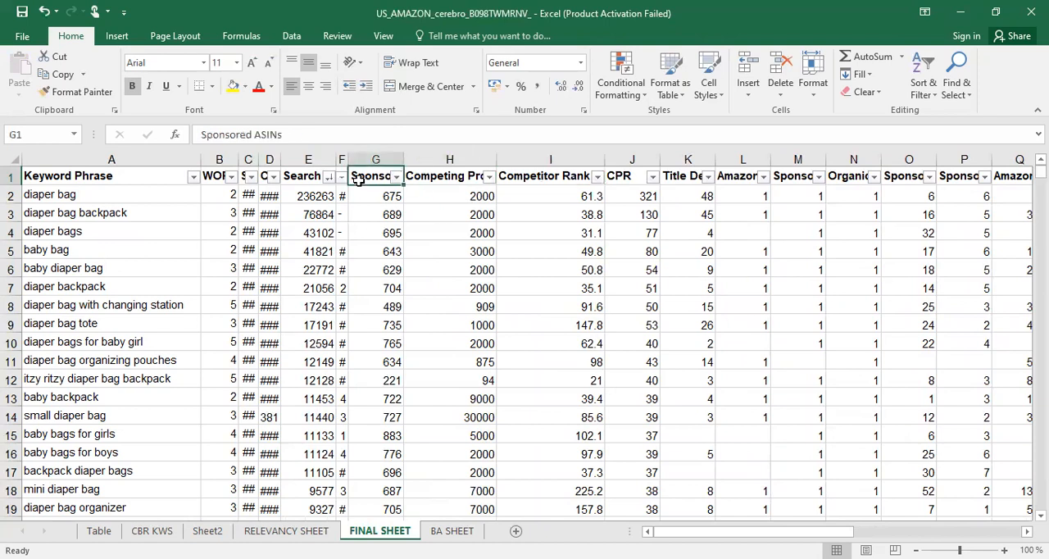
pyautogui.click(373, 159)
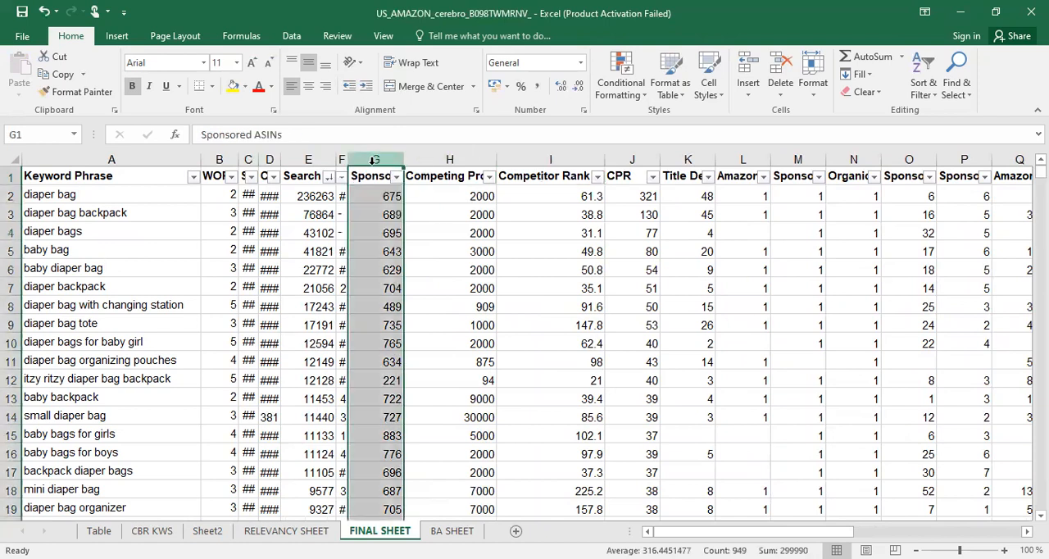
pyautogui.hotkey('ctrl', 'c')
pyautogui.click(623, 177)
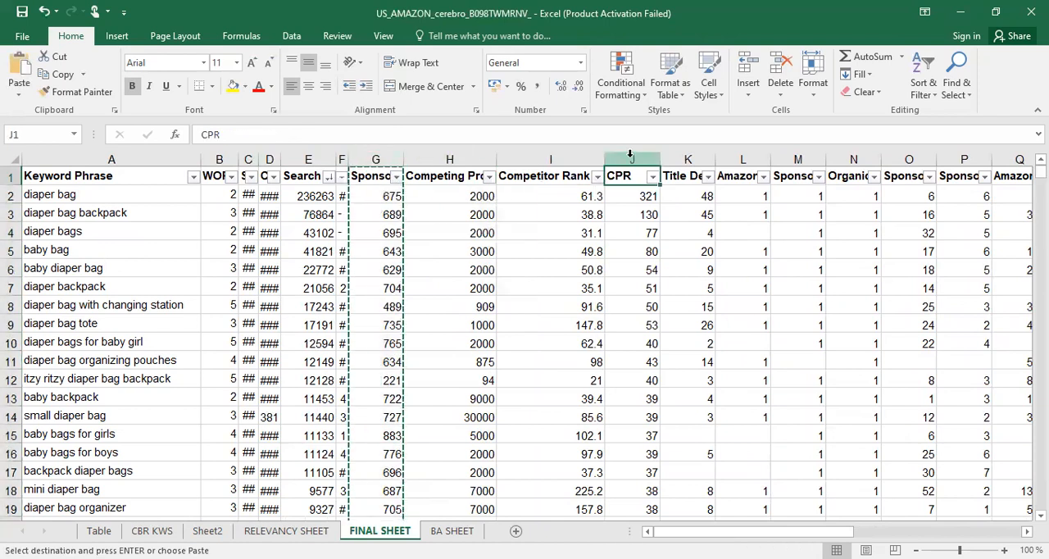
pyautogui.click(631, 155)
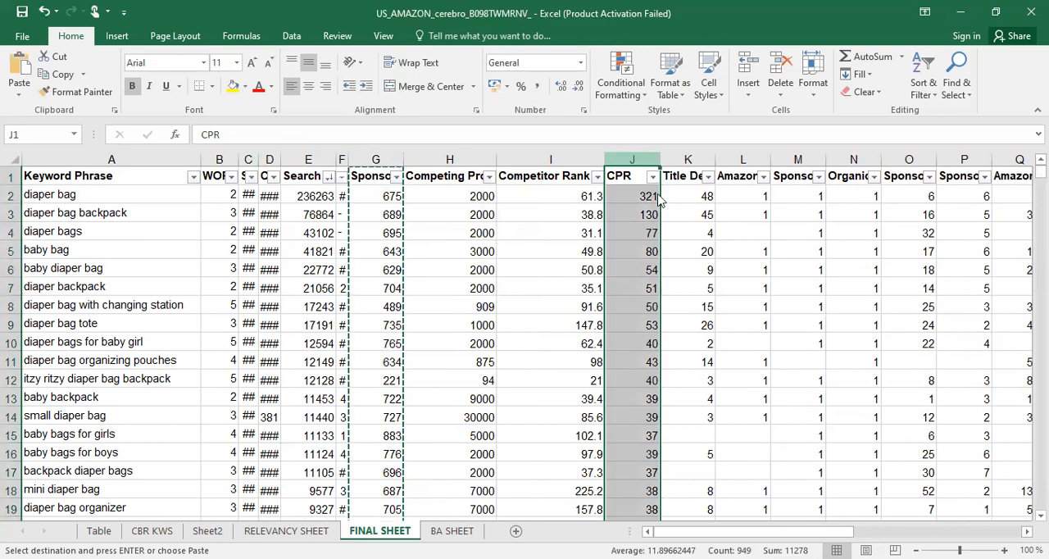
pyautogui.rightClick(628, 158)
pyautogui.click(667, 265)
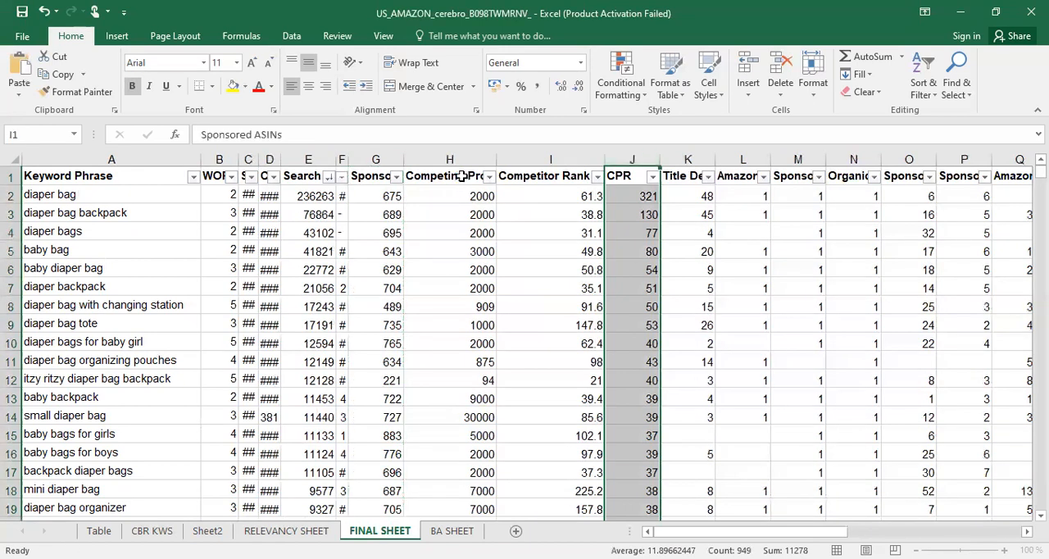
# Look through the headings from Competing Products onward to locate the Sponsored Rank (avg) column
pyautogui.click(398, 177)
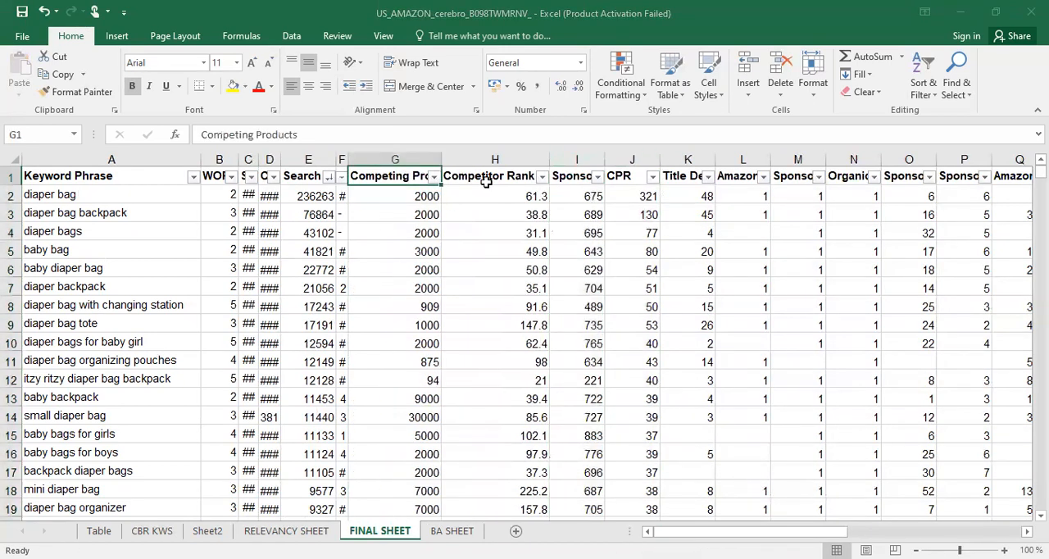
pyautogui.click(486, 182)
pyautogui.press('Down')
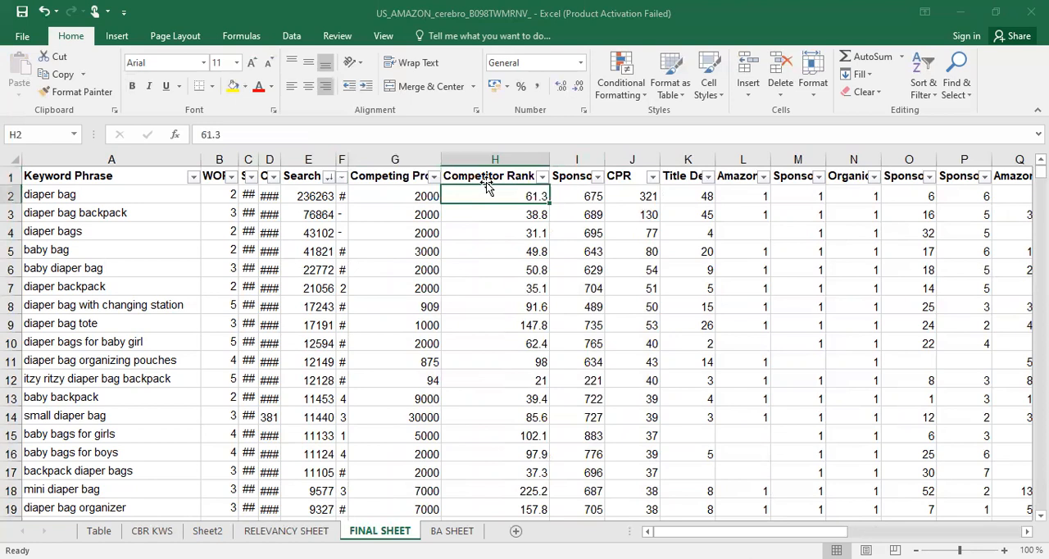
pyautogui.press('Up')
pyautogui.press('Right')
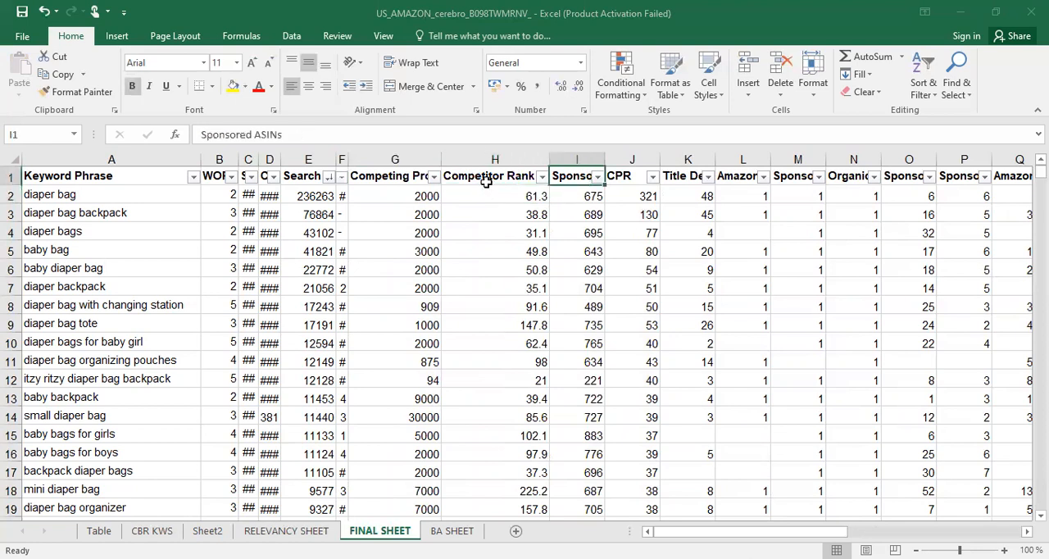
pyautogui.press('Right')
pyautogui.press('Right')
pyautogui.press('Right')
pyautogui.press('Right')
pyautogui.press('Right')
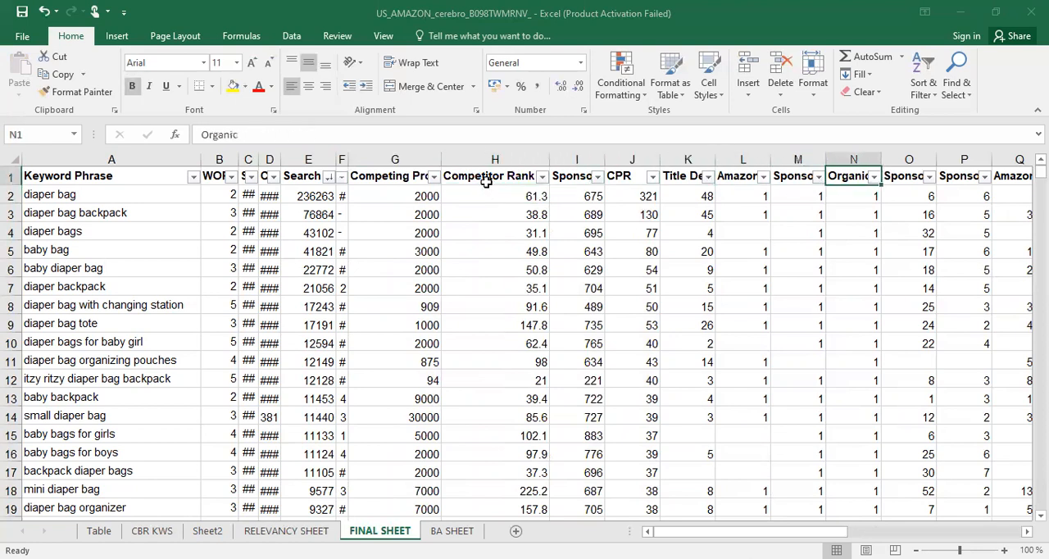
pyautogui.press('Right')
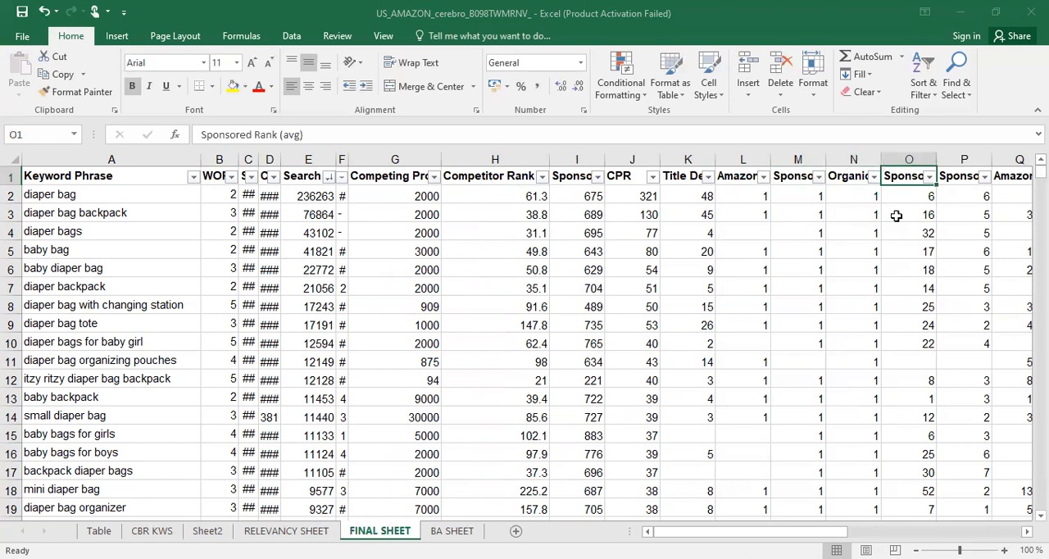
# Move the Sponsored Rank (avg) column to between Sponsored ASINs and CPR
pyautogui.click(912, 160)
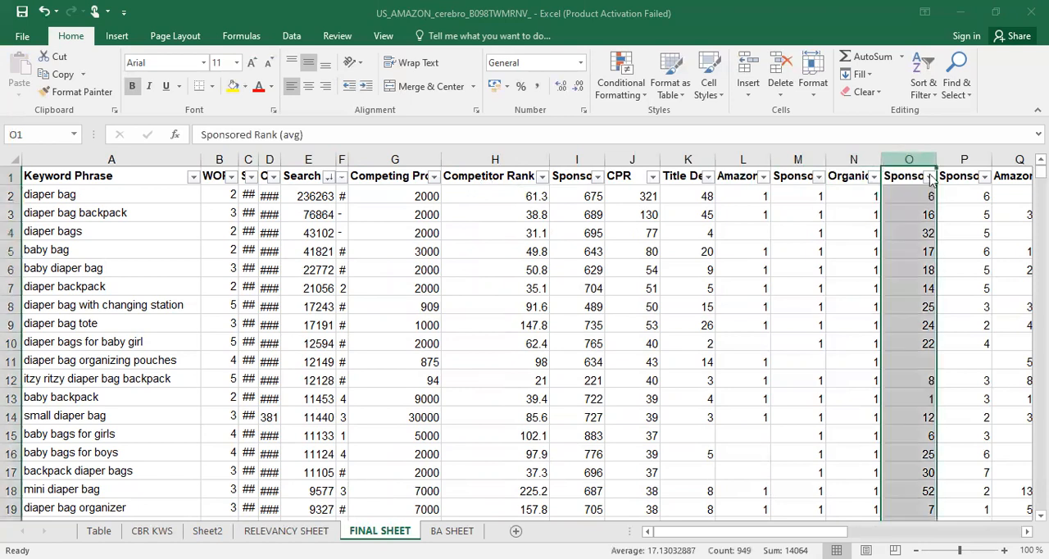
pyautogui.hotkey('ctrl', 'x')
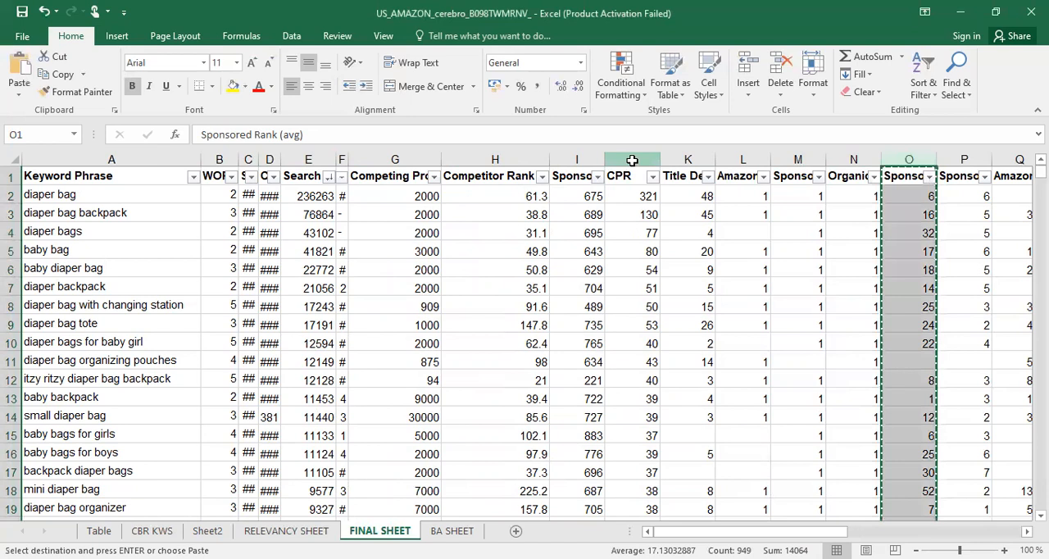
pyautogui.click(633, 159)
pyautogui.rightClick(633, 161)
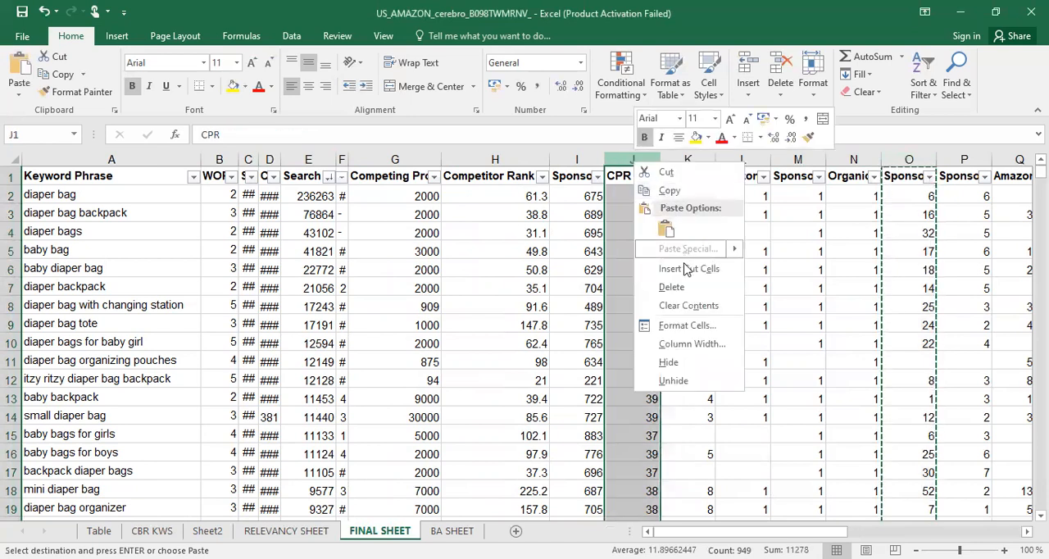
pyautogui.click(685, 268)
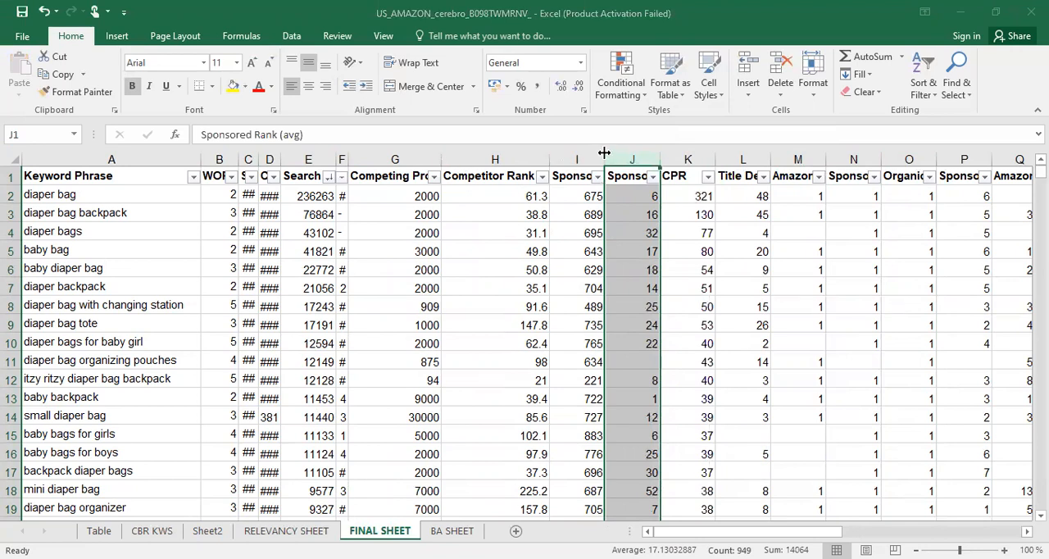
# Widen the Sponsored ASINs and Sponsored Rank (avg) columns to fit their headings
pyautogui.moveTo(604, 153); pyautogui.dragTo(730, 157)
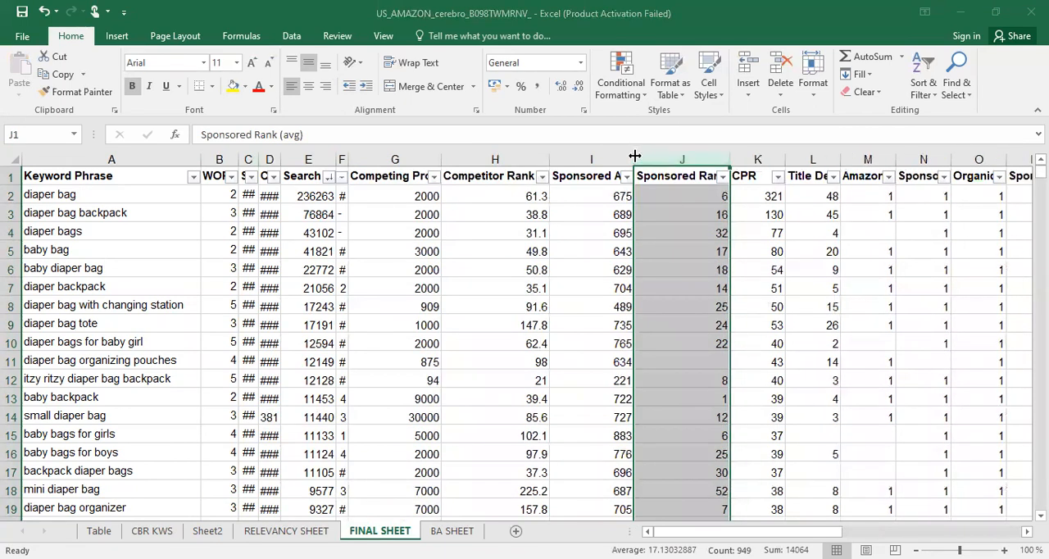
pyautogui.moveTo(635, 156); pyautogui.dragTo(657, 155)
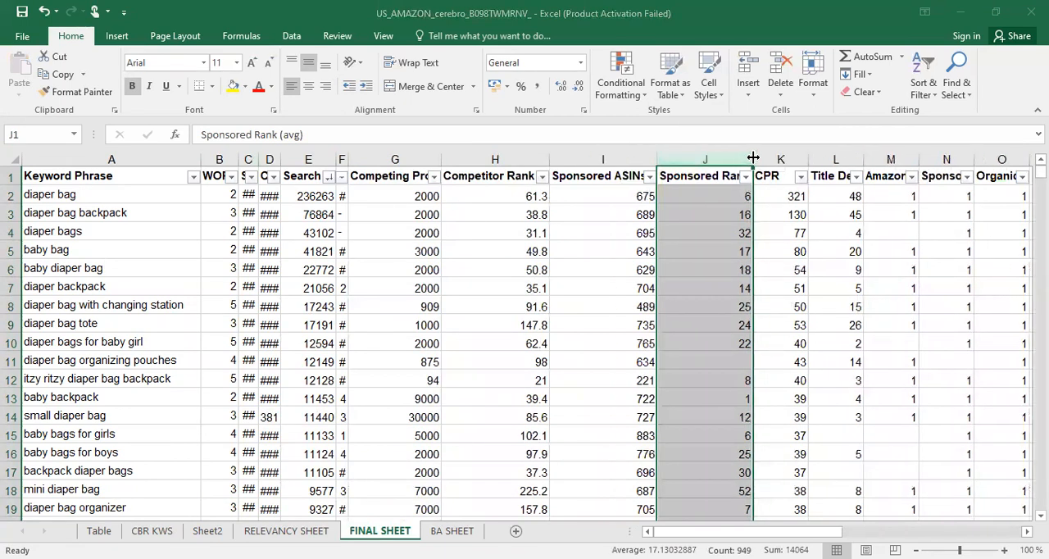
pyautogui.moveTo(752, 156); pyautogui.dragTo(777, 156)
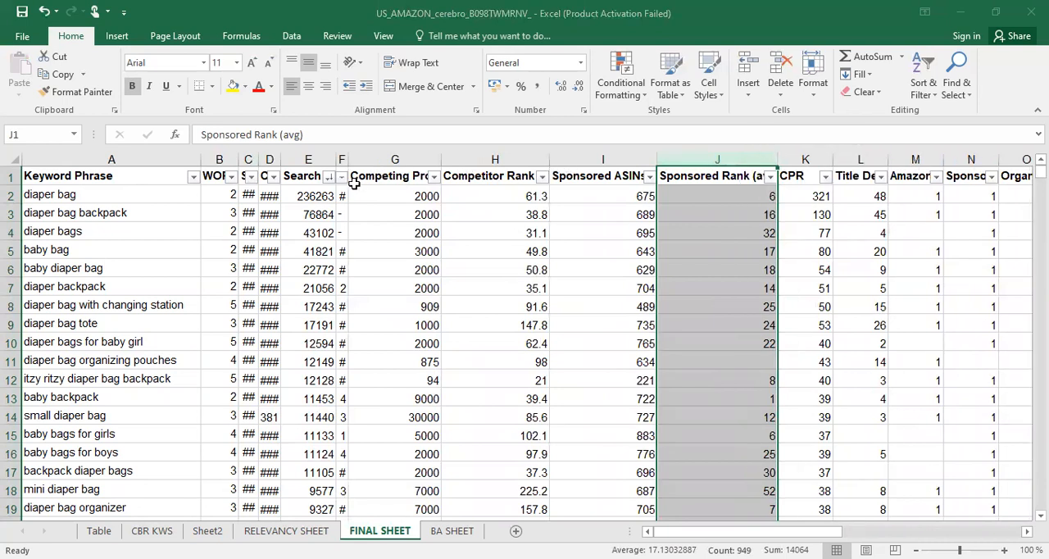
# Fill the four heading cells from Competing Products to Sponsored Rank (avg) with orange
pyautogui.moveTo(370, 178); pyautogui.dragTo(722, 177)
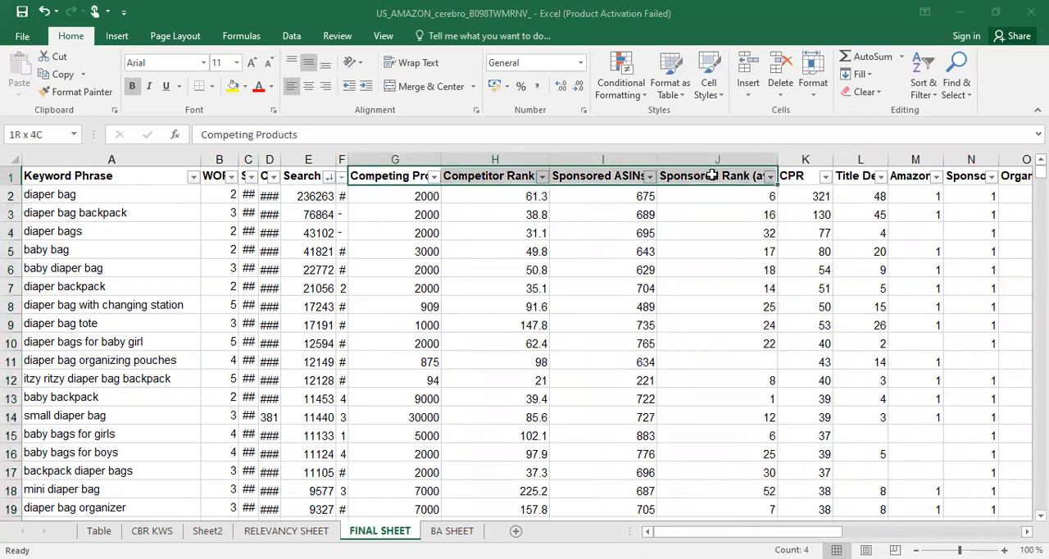
pyautogui.click(243, 87)
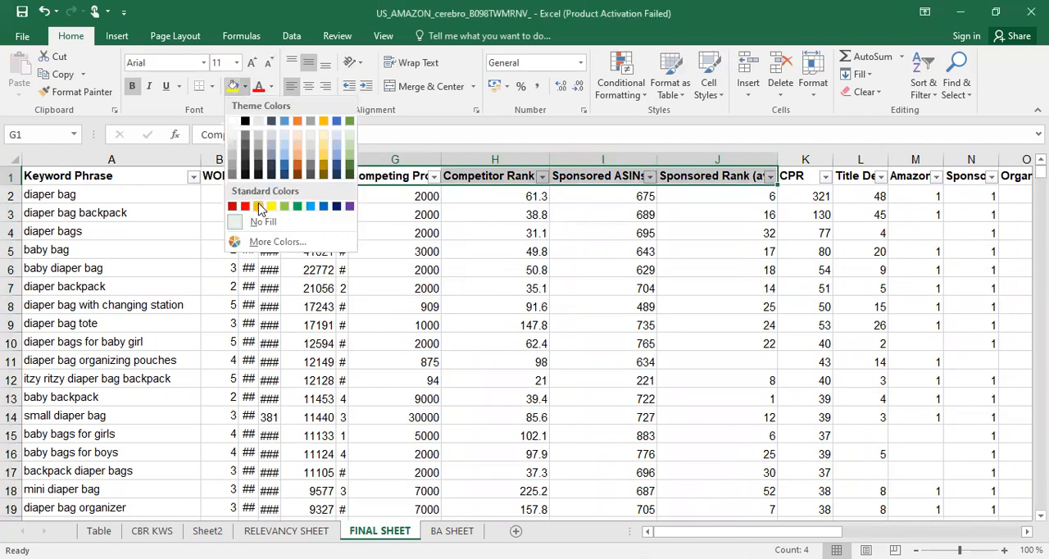
pyautogui.click(258, 209)
pyautogui.click(471, 231)
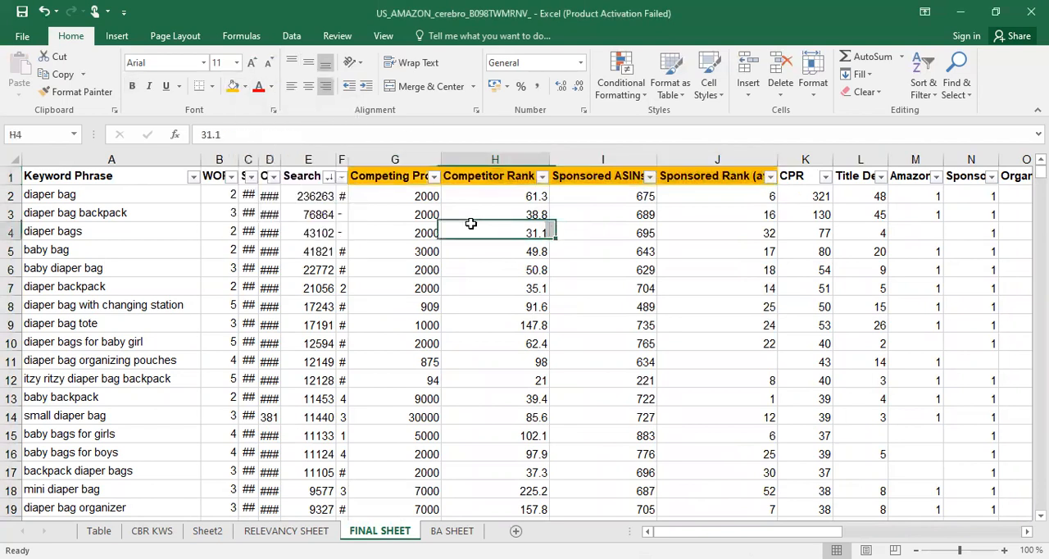
# Check the average of all values in the Competing Products column, without its heading
pyautogui.click(405, 194)
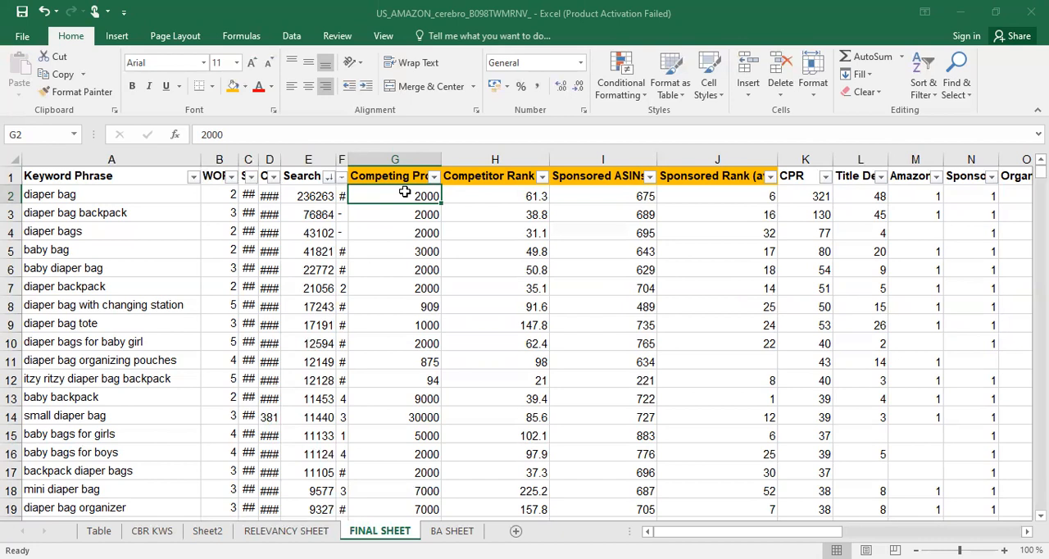
pyautogui.click(391, 176)
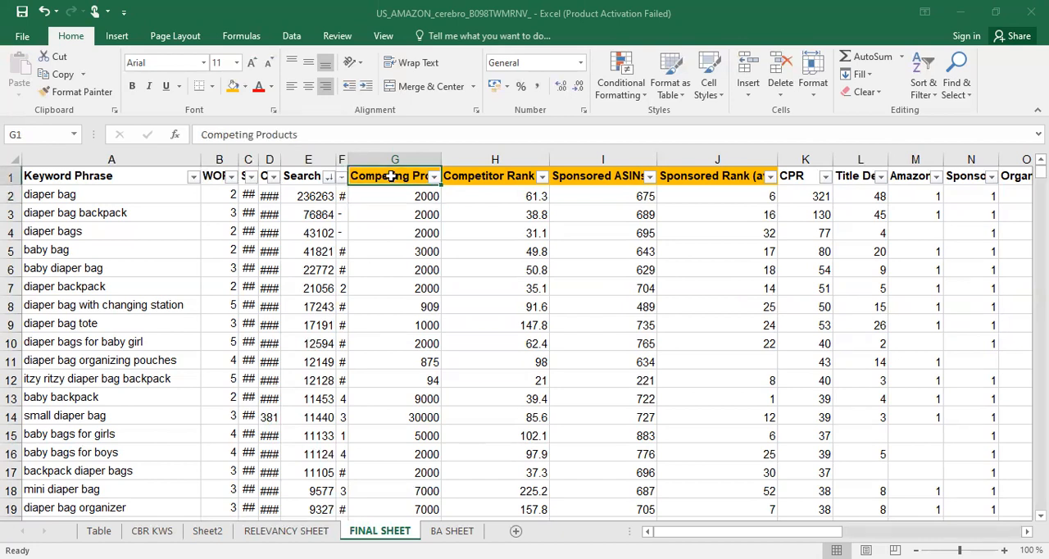
pyautogui.click(401, 198)
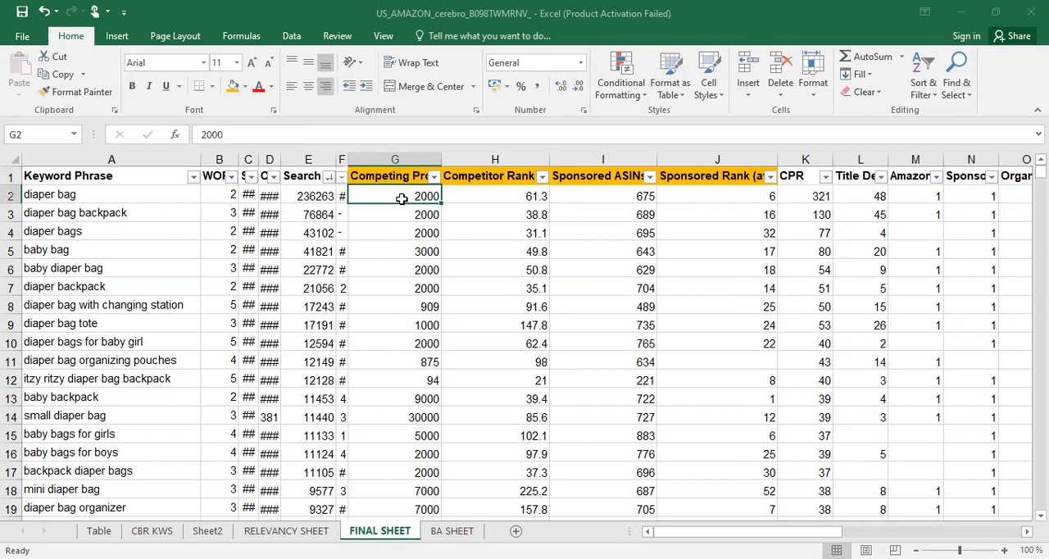
pyautogui.hotkey('ctrl', 'shift', 'Down')
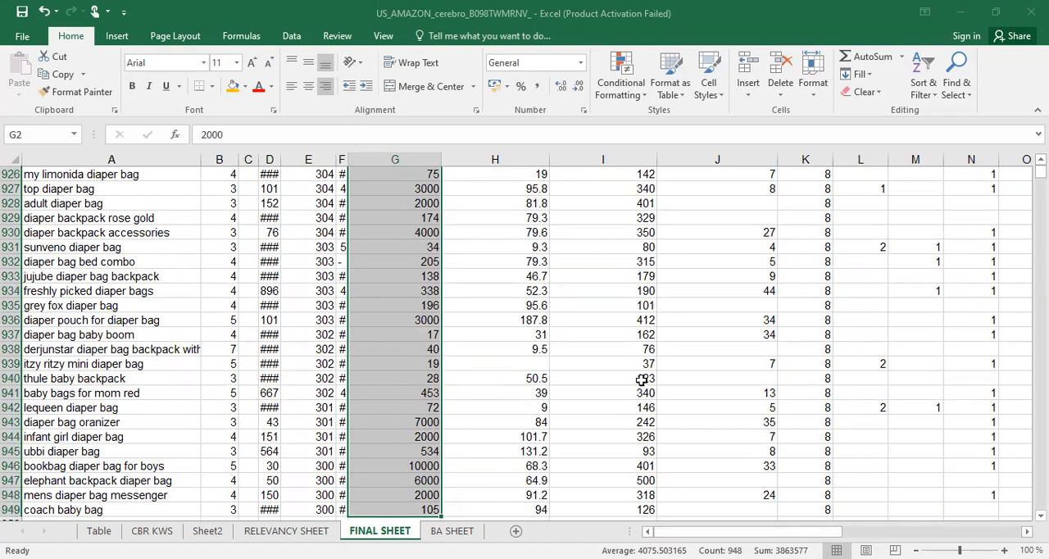
pyautogui.scroll(7, 640, 377)
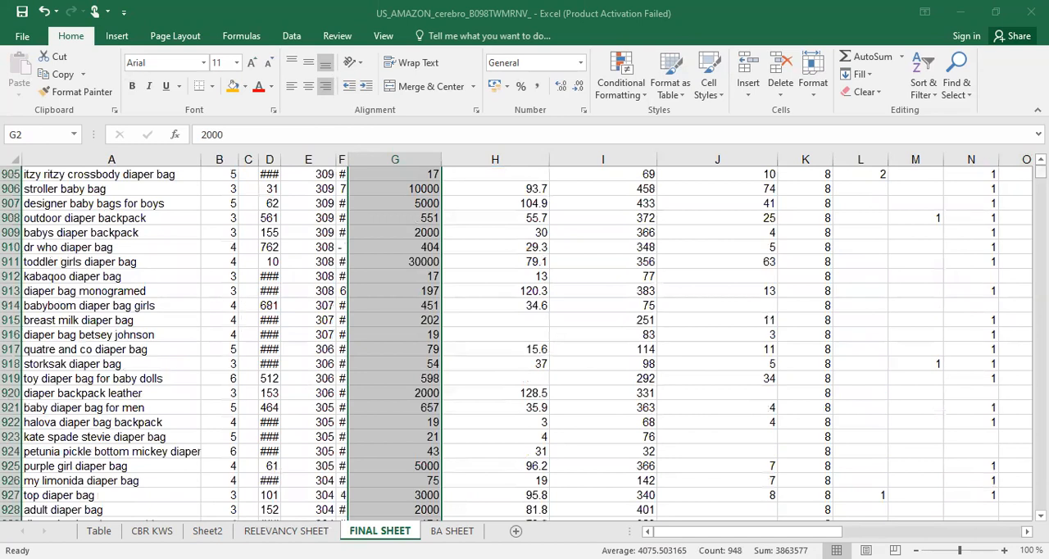
pyautogui.hotkey('ctrl', 'BackSpace')
pyautogui.click(495, 251)
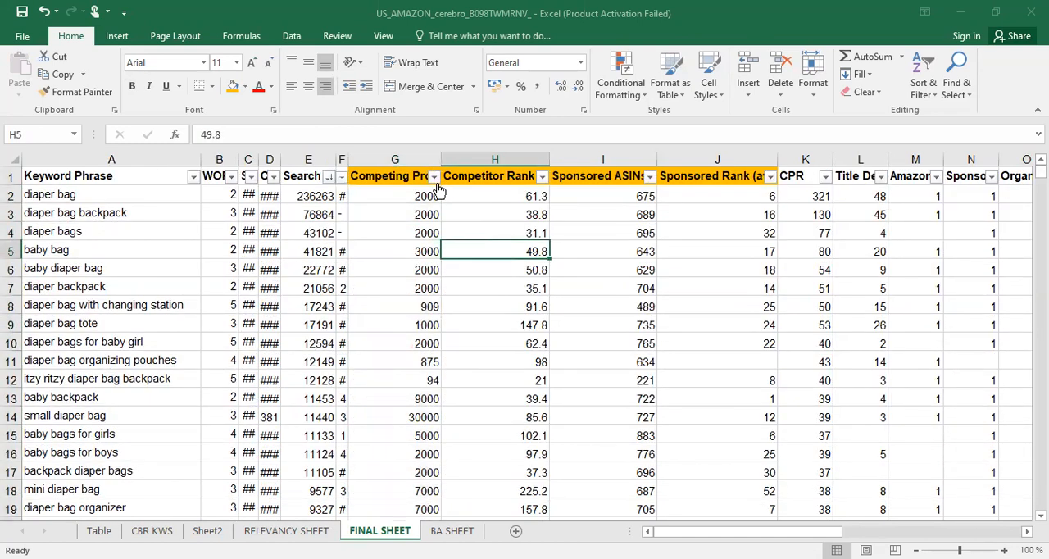
# Filter the Competing Products column to show only rows with values less than 4075
pyautogui.click(434, 177)
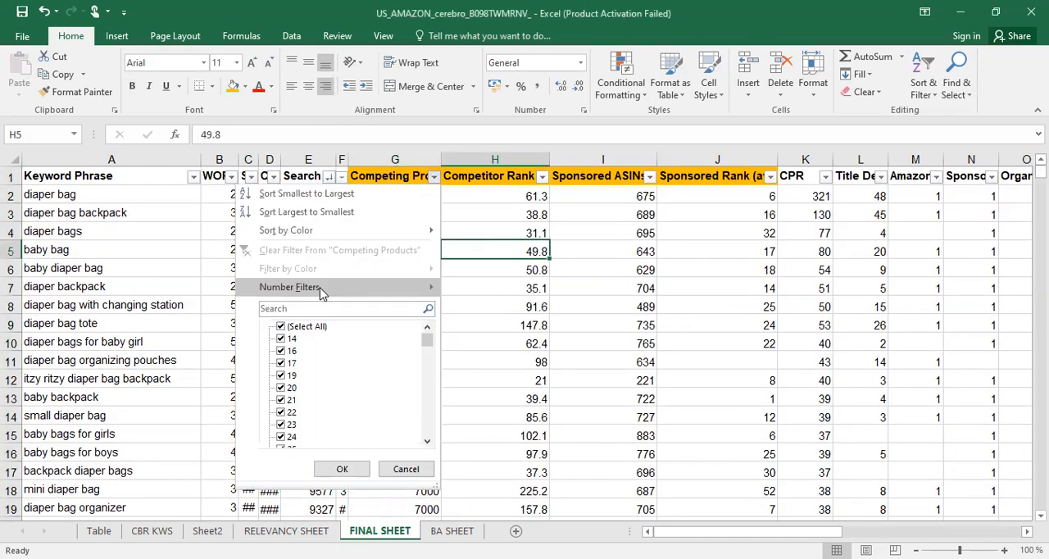
pyautogui.moveTo(324, 291)
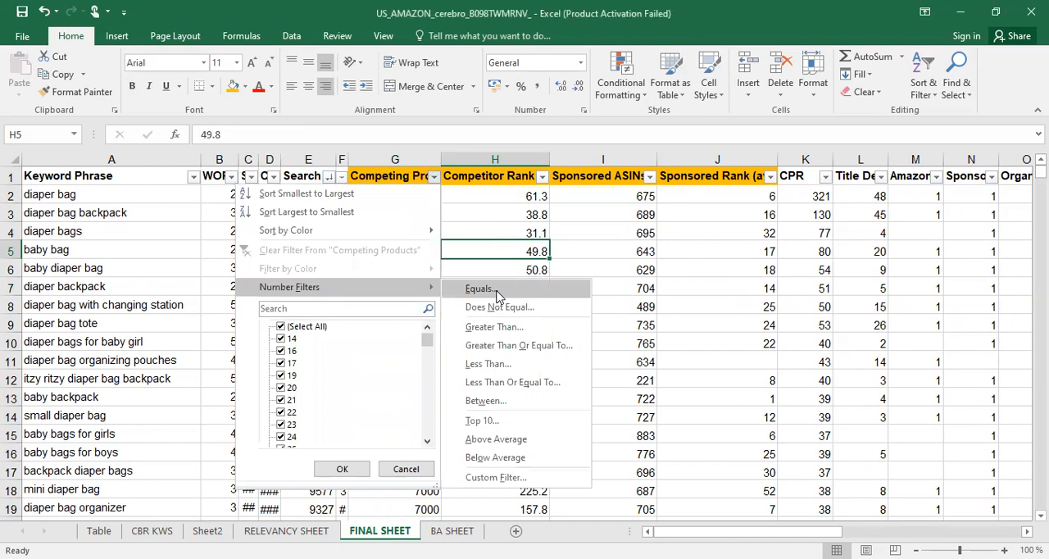
pyautogui.click(507, 367)
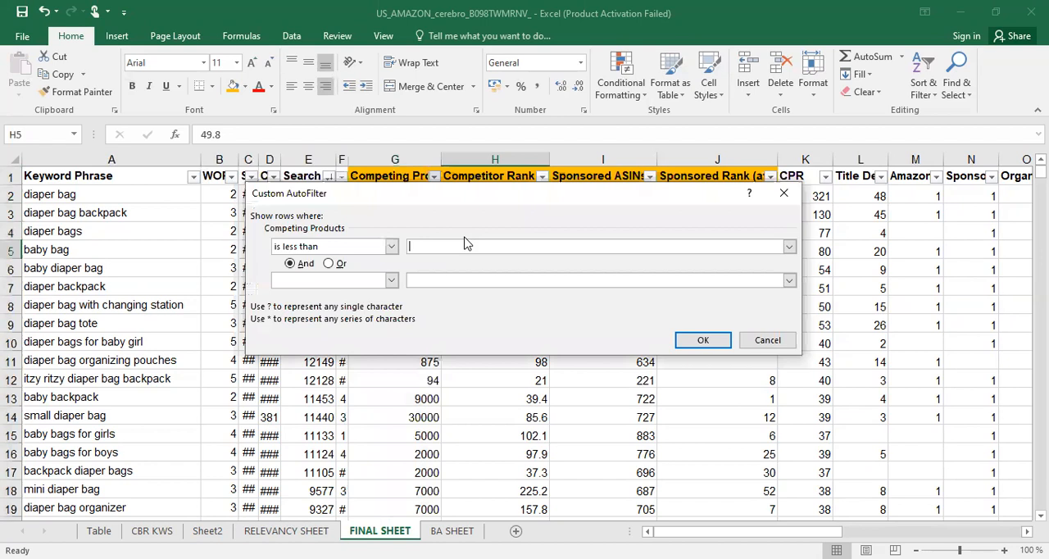
pyautogui.write('4075')
pyautogui.press('Return')
pyautogui.click(414, 196)
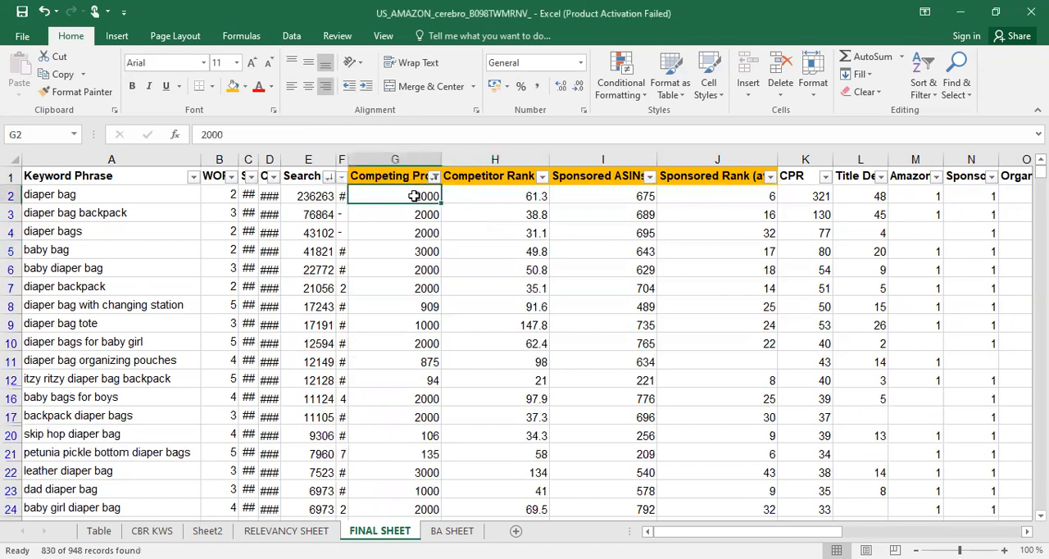
# Check the average of the filtered values in the Competitor Rank (avg) column
pyautogui.click(495, 197)
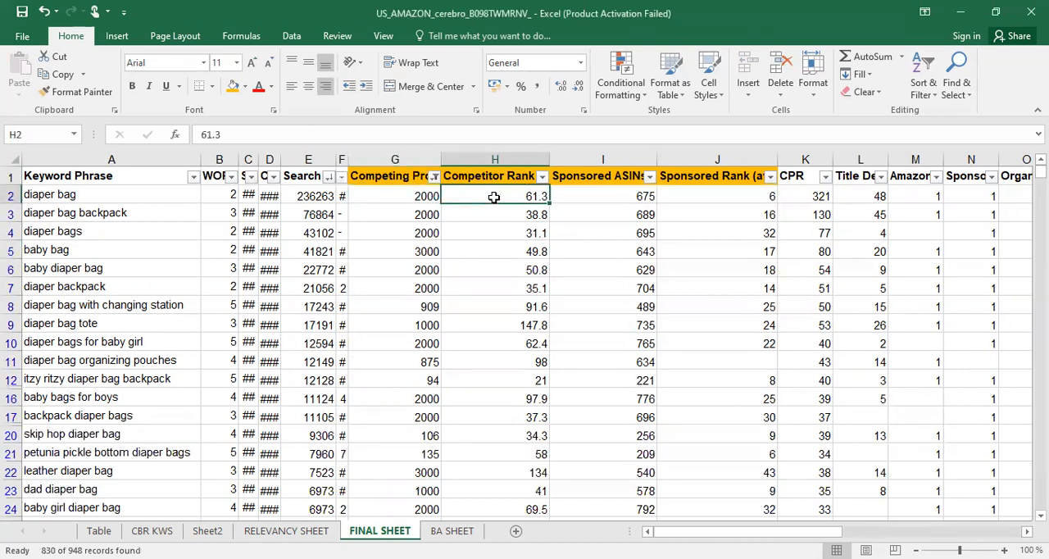
pyautogui.hotkey('ctrl', 'shift', 'Down')
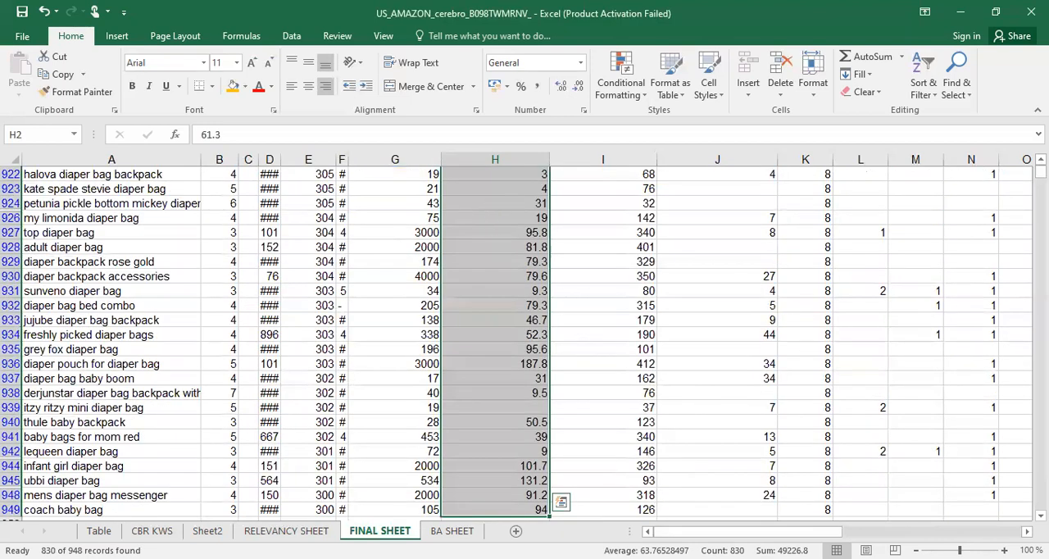
pyautogui.scroll(15, 618, 236)
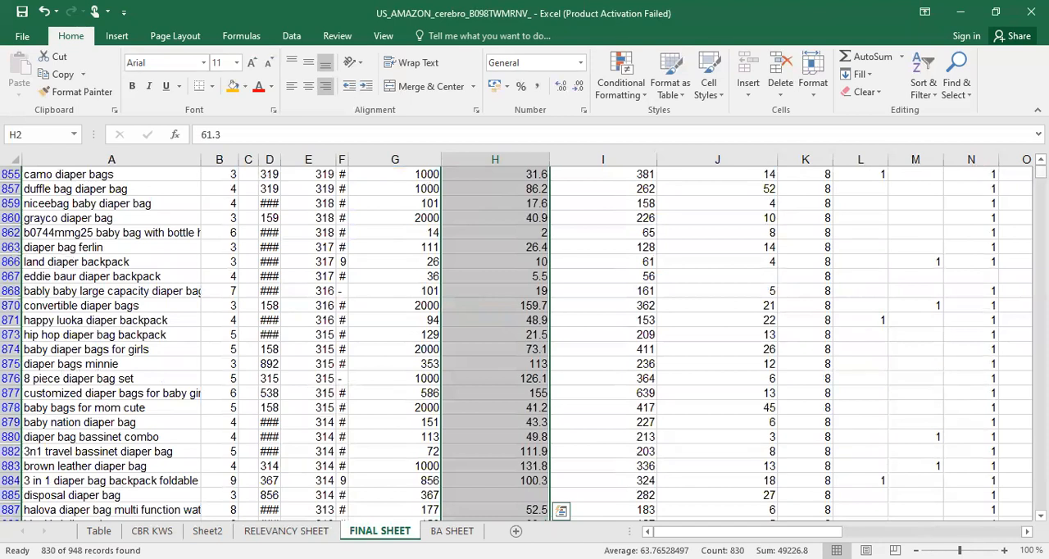
pyautogui.hotkey('ctrl', 'BackSpace')
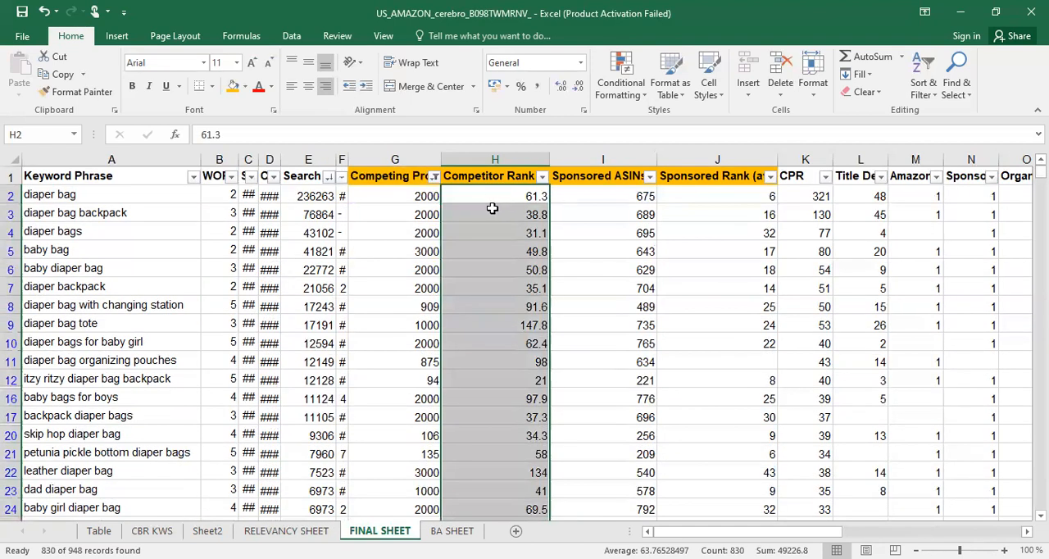
# Filter the Competitor Rank (avg) column to show only rows with values greater than 63
pyautogui.click(542, 176)
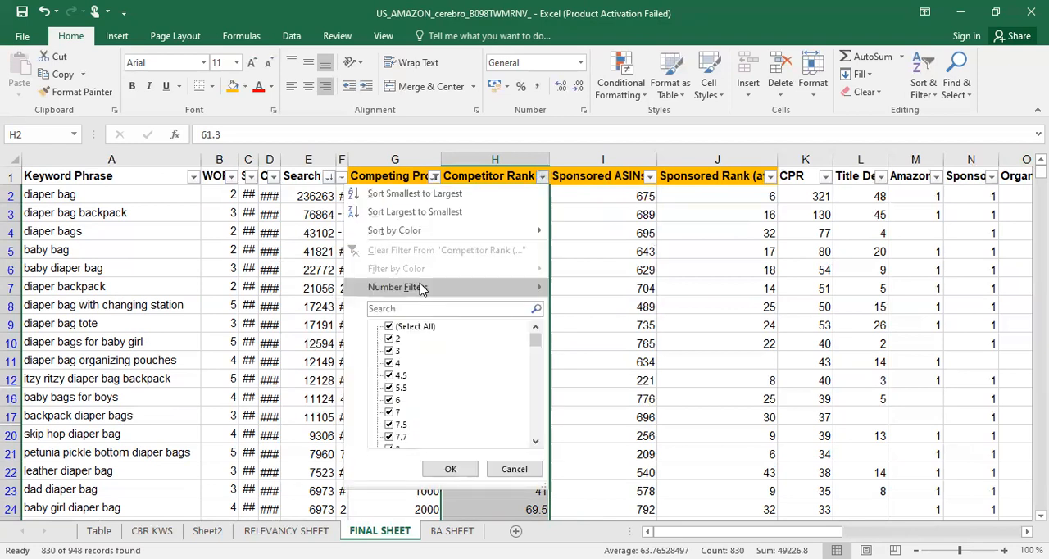
pyautogui.moveTo(421, 288)
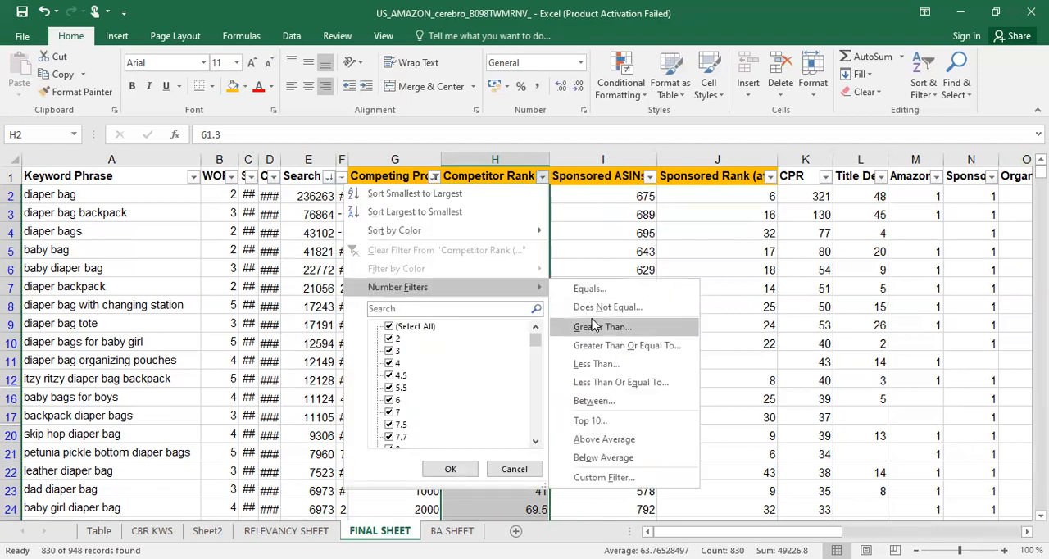
pyautogui.click(593, 327)
pyautogui.write('63')
pyautogui.press('Return')
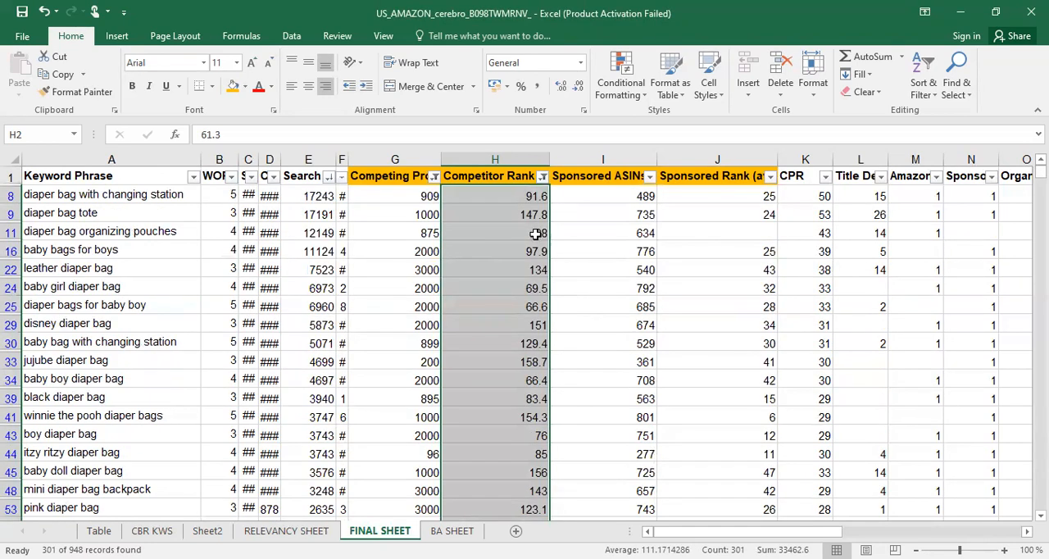
# Insert a new column between Keyword Phrase and WORD COUNT and give it the heading GAPPING KWS
pyautogui.click(218, 159)
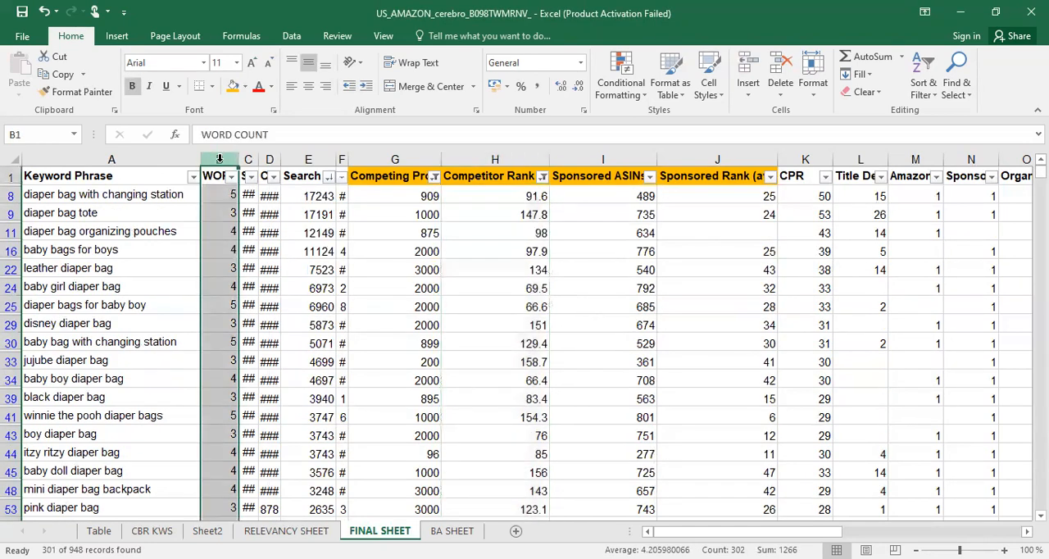
pyautogui.rightClick(219, 158)
pyautogui.click(263, 270)
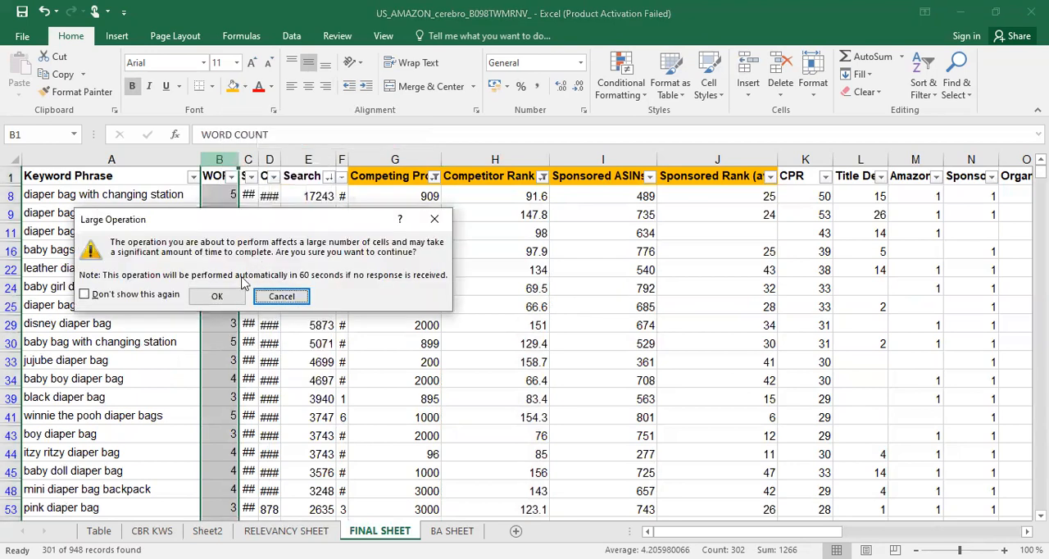
pyautogui.click(217, 295)
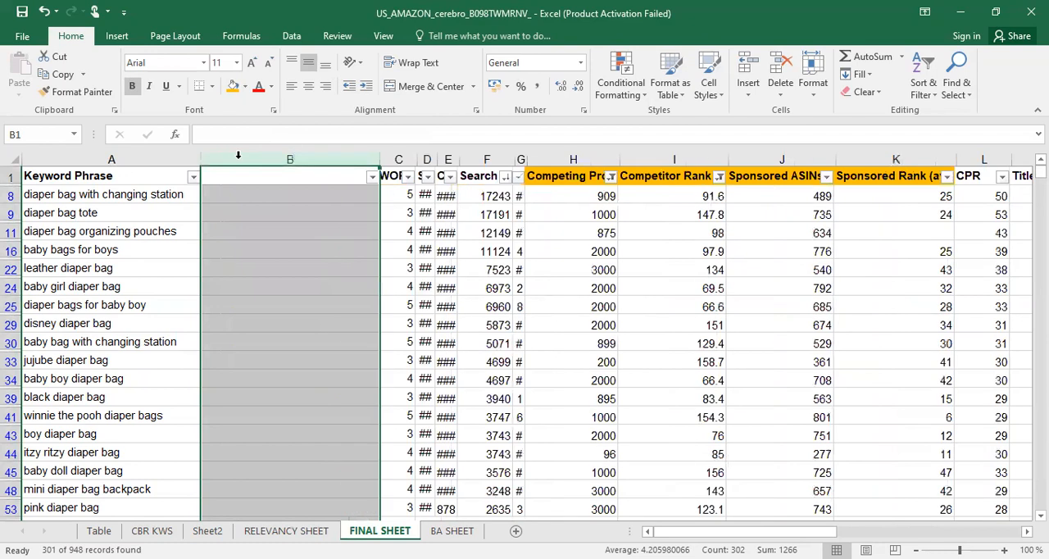
pyautogui.click(254, 179)
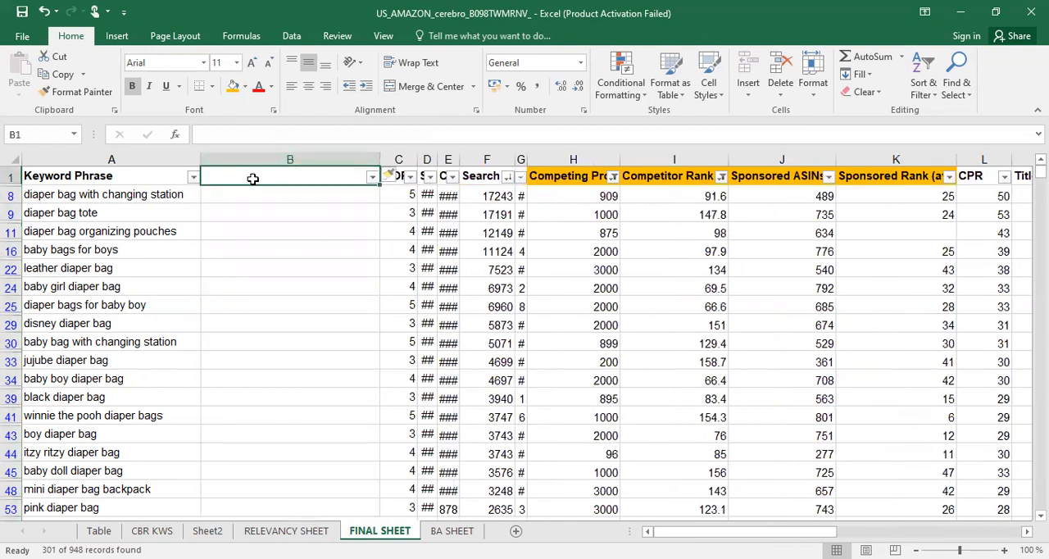
pyautogui.write('GAPP')
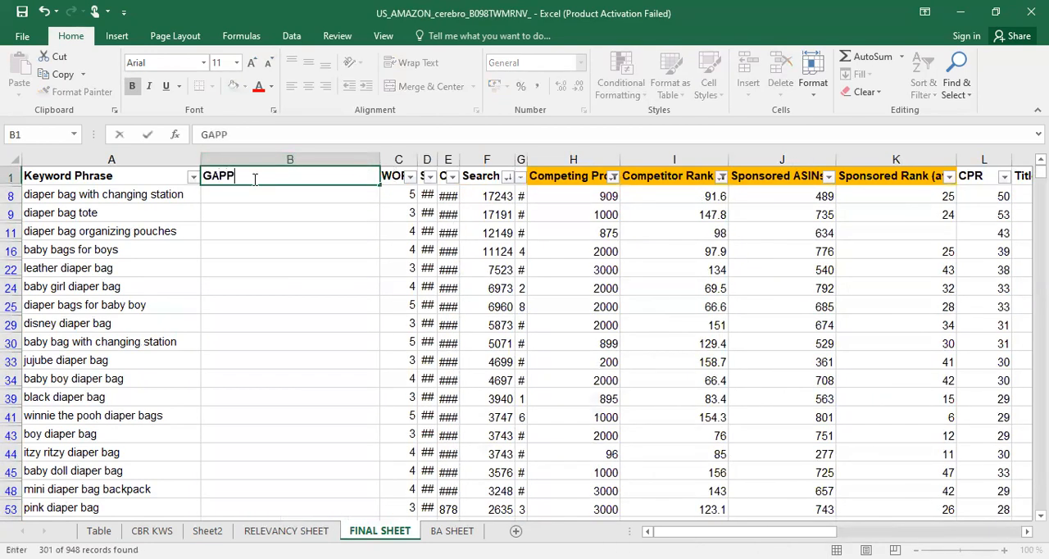
pyautogui.write('ING KWS')
pyautogui.press('Return')
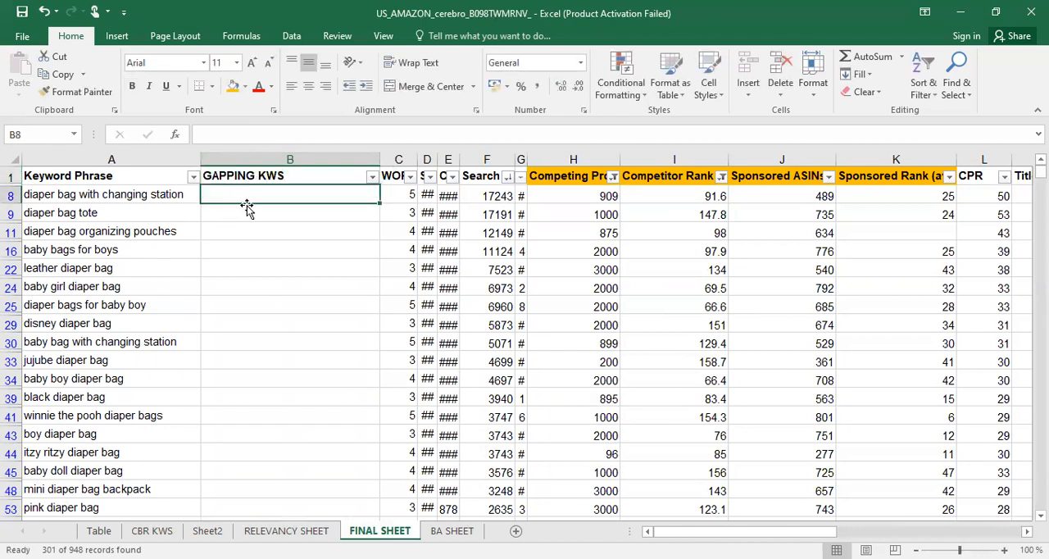
# Enter ORGANIC OPPOR in the first filtered row of GAPPING KWS and fill it down through all filtered rows
pyautogui.write('ORG')
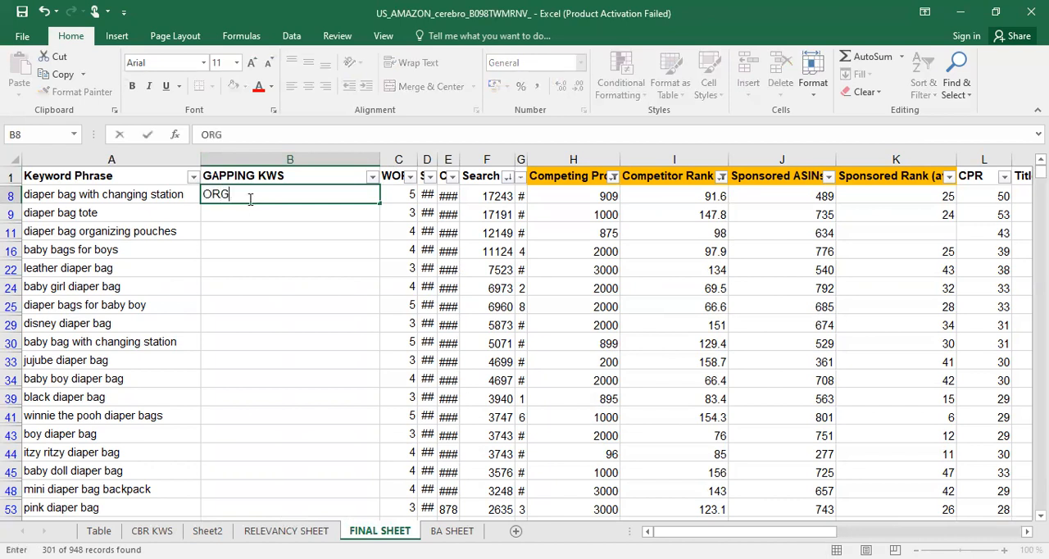
pyautogui.write('ANIC OPPOR')
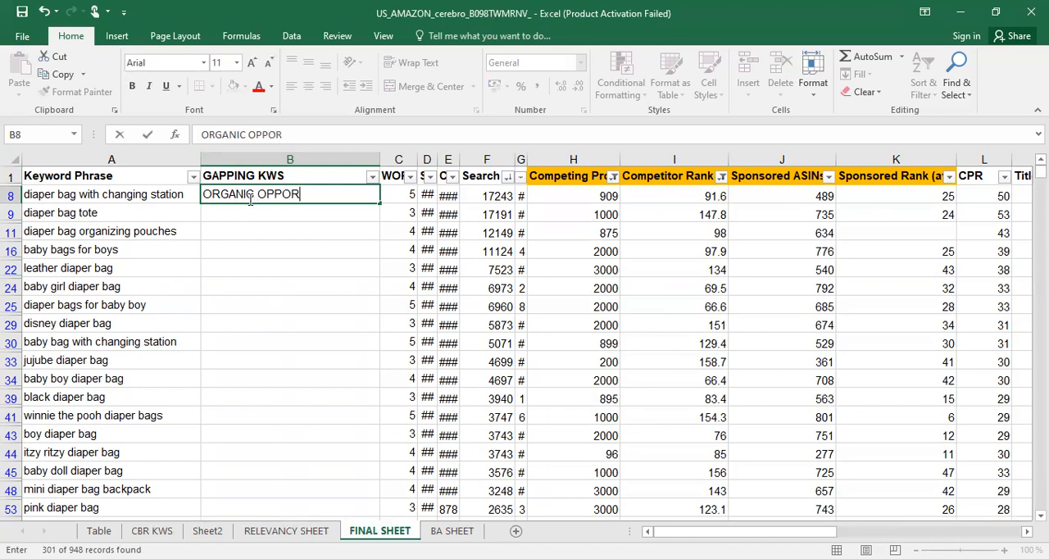
pyautogui.click(268, 246)
pyautogui.click(288, 195)
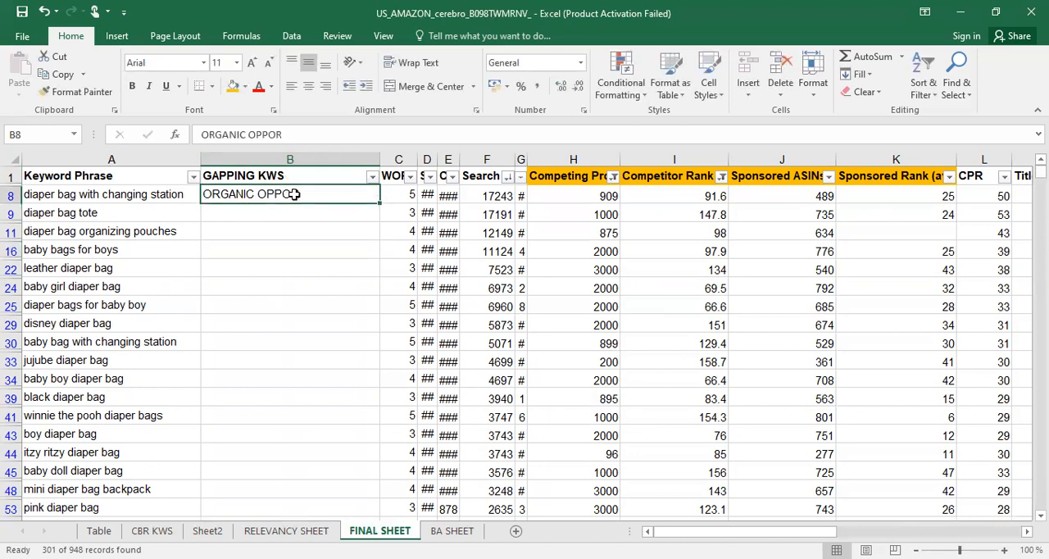
pyautogui.doubleClick(379, 202)
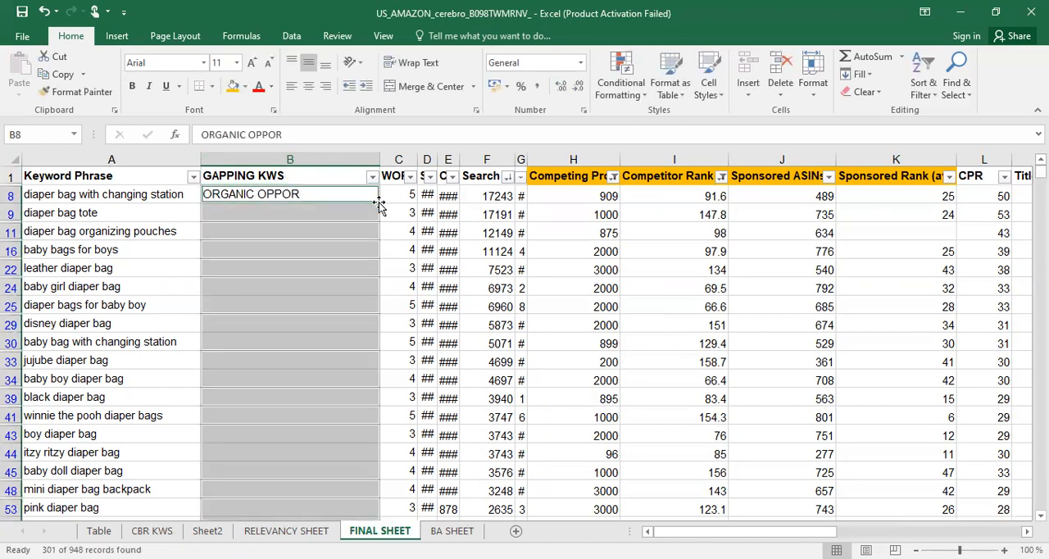
pyautogui.click(320, 359)
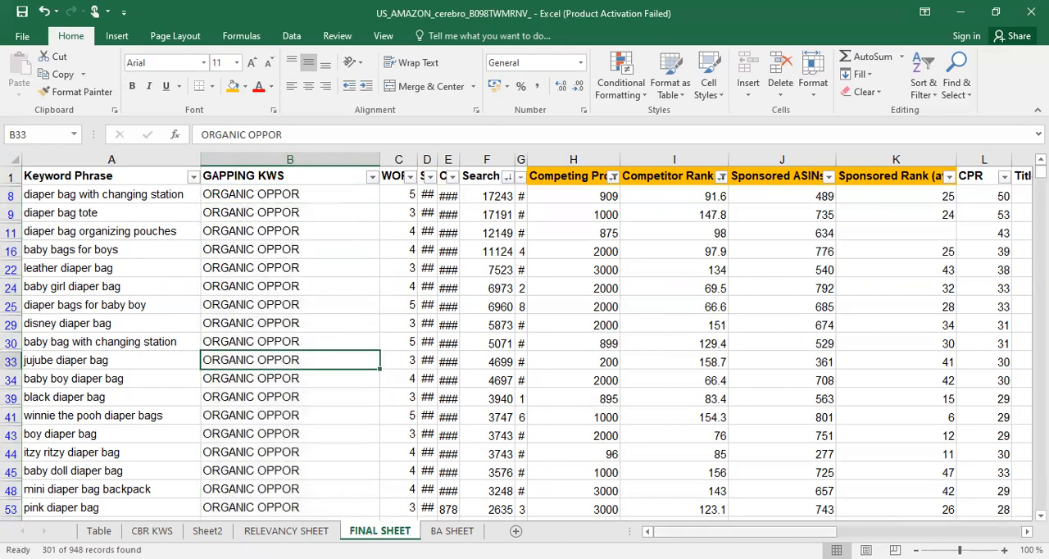
# Check the average of the filtered values in the Sponsored ASINs column
pyautogui.moveTo(721, 532); pyautogui.dragTo(664, 533)
pyautogui.moveTo(710, 534); pyautogui.dragTo(763, 532)
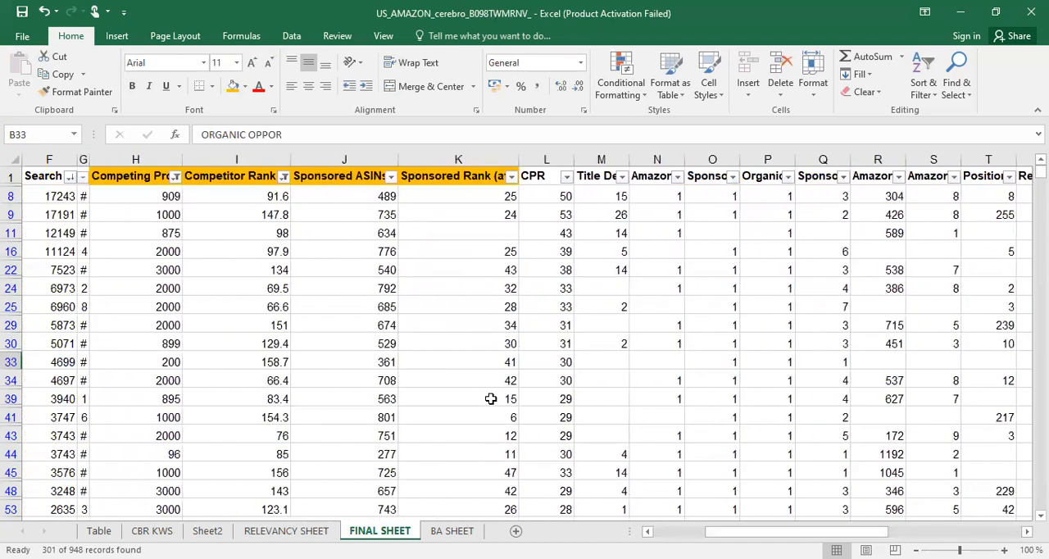
pyautogui.click(358, 200)
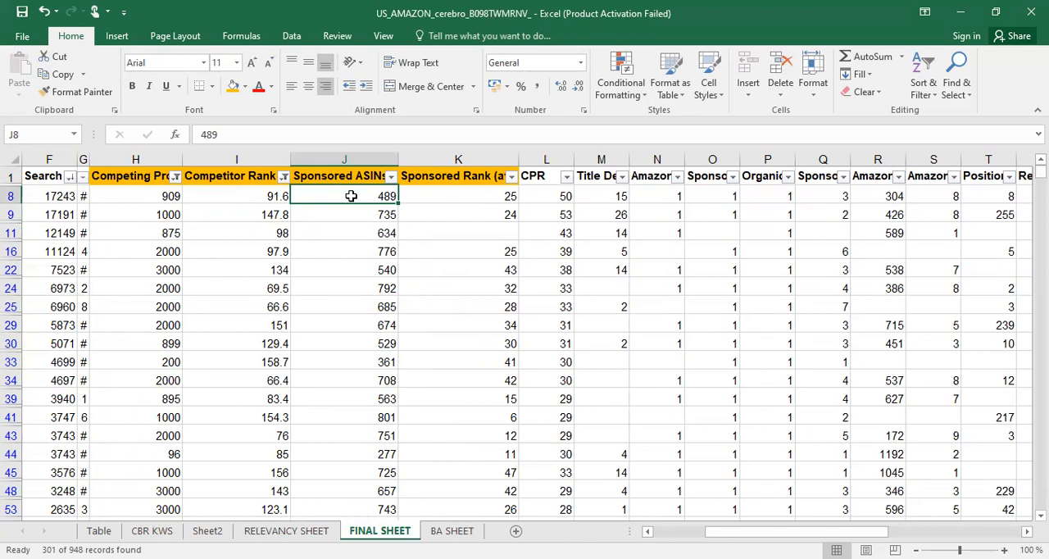
pyautogui.hotkey('ctrl', 'shift', 'Down')
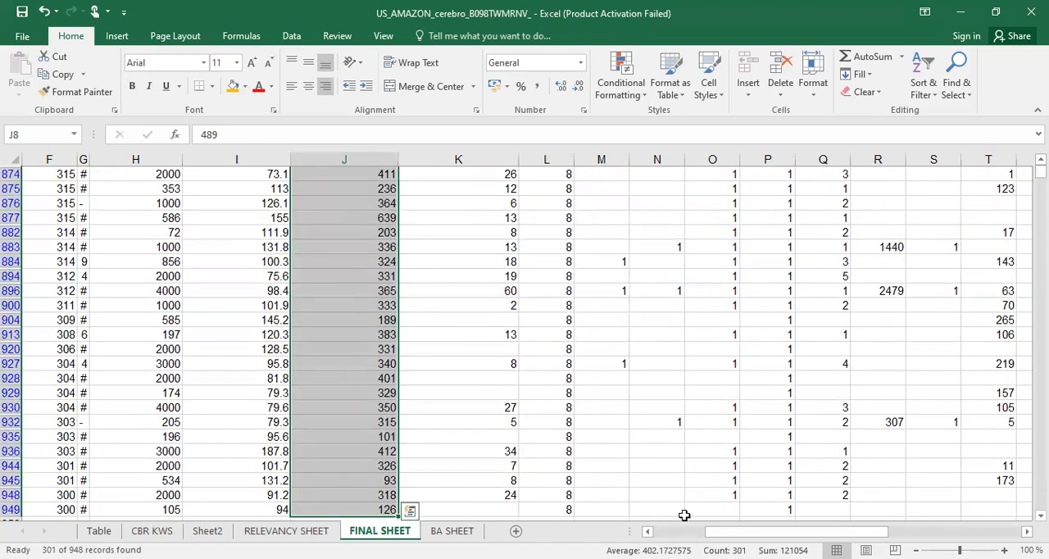
pyautogui.scroll(5, 642, 507)
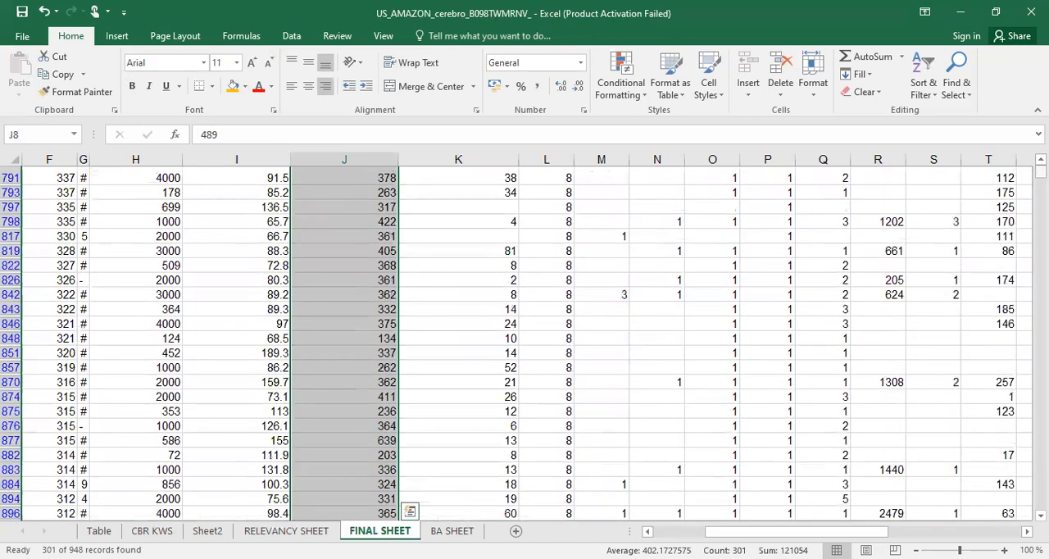
pyautogui.scroll(20, 623, 189)
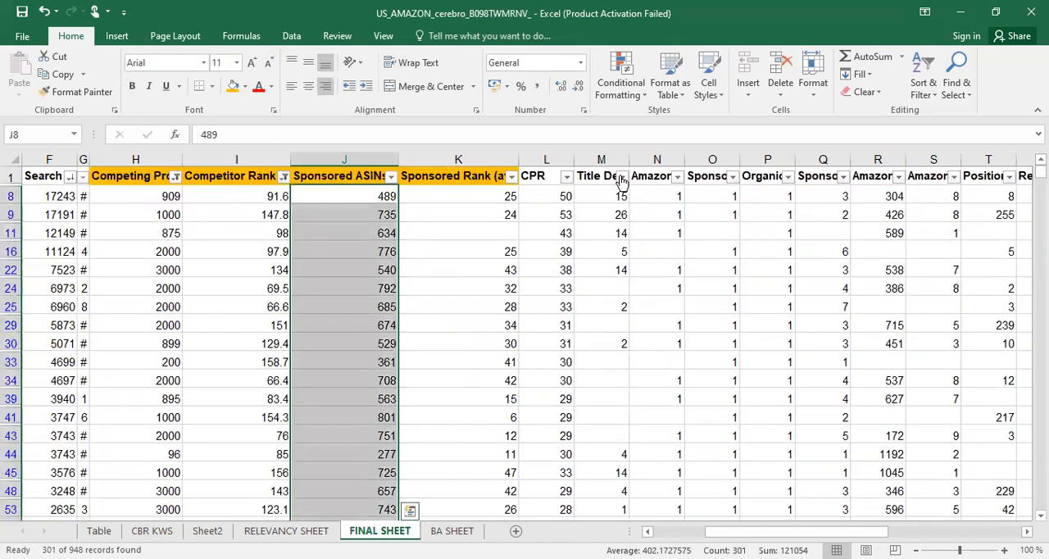
# Filter the Sponsored ASINs column to show only rows with values less than 402
pyautogui.click(391, 178)
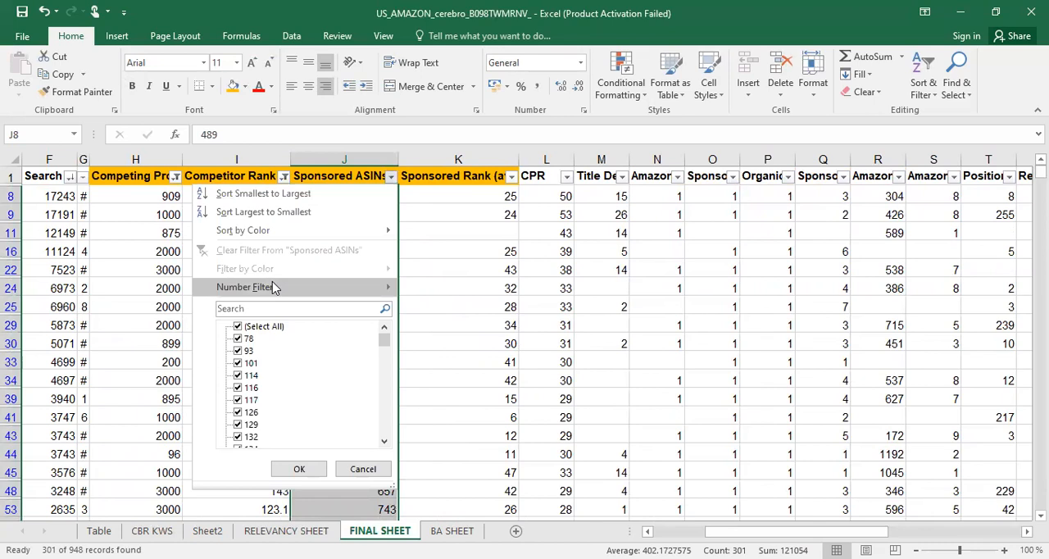
pyautogui.moveTo(275, 288)
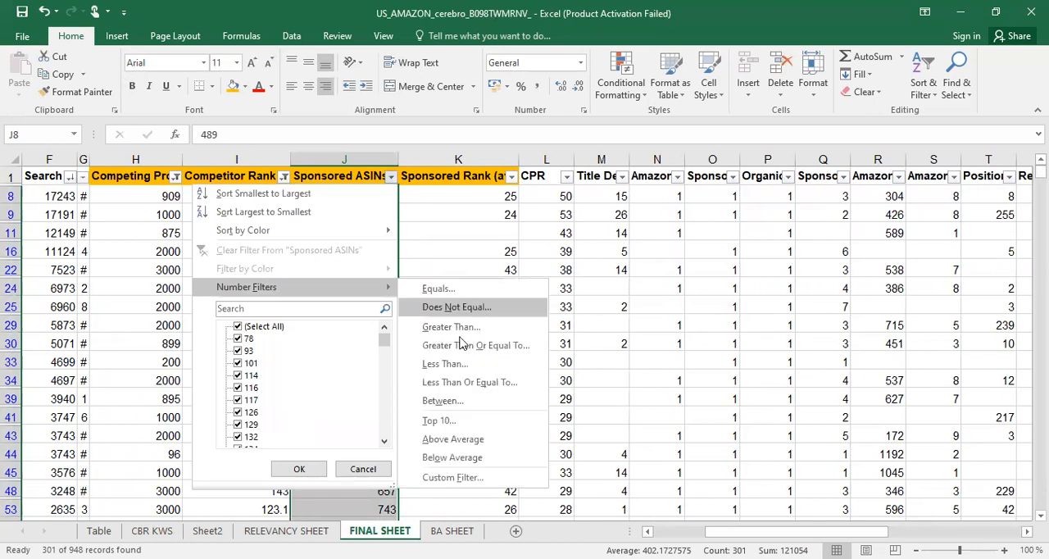
pyautogui.click(446, 364)
pyautogui.write('4')
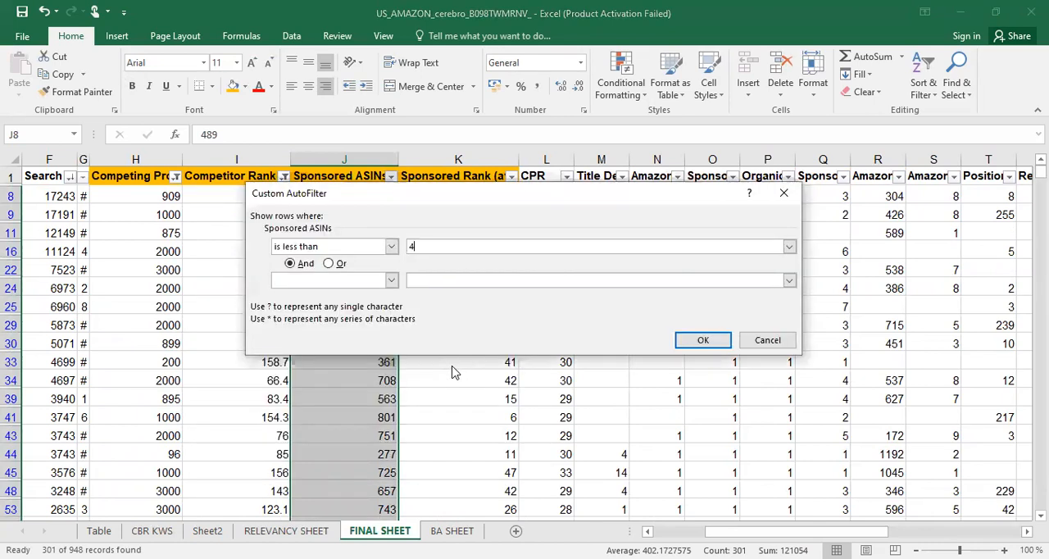
pyautogui.write('02')
pyautogui.press('Return')
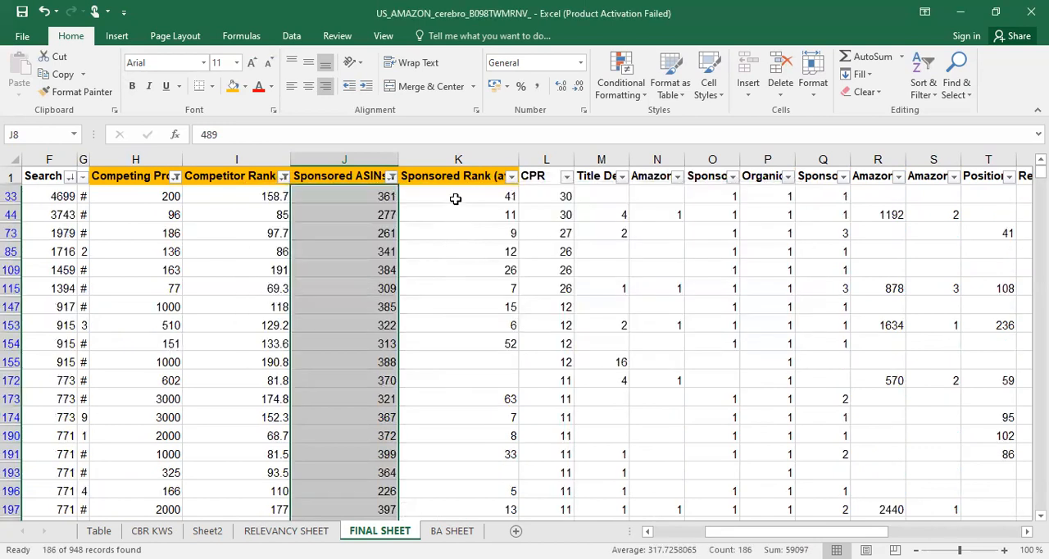
# Check the average of the filtered values in the Sponsored Rank (avg) column
pyautogui.click(456, 197)
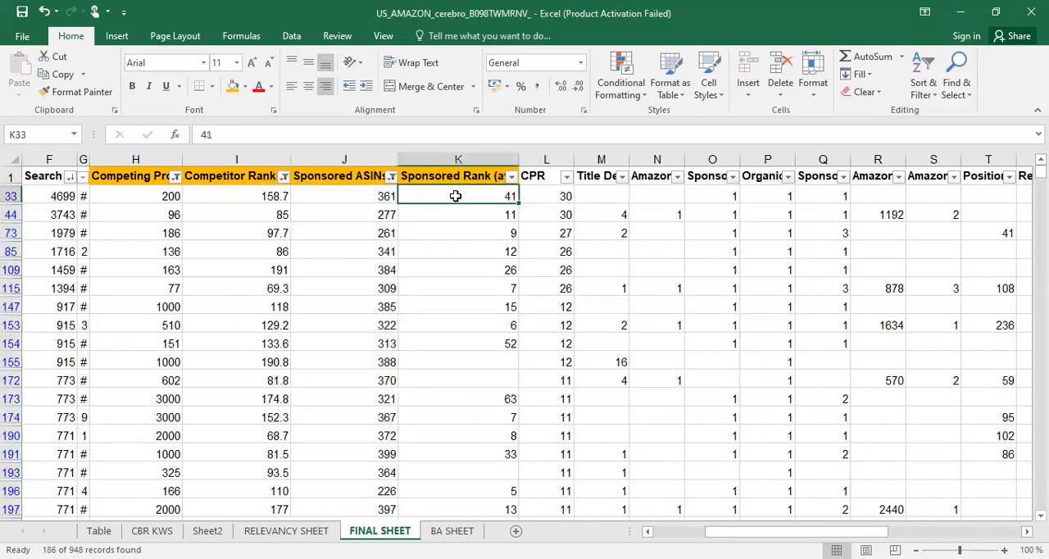
pyautogui.hotkey('ctrl', 'shift', 'Down')
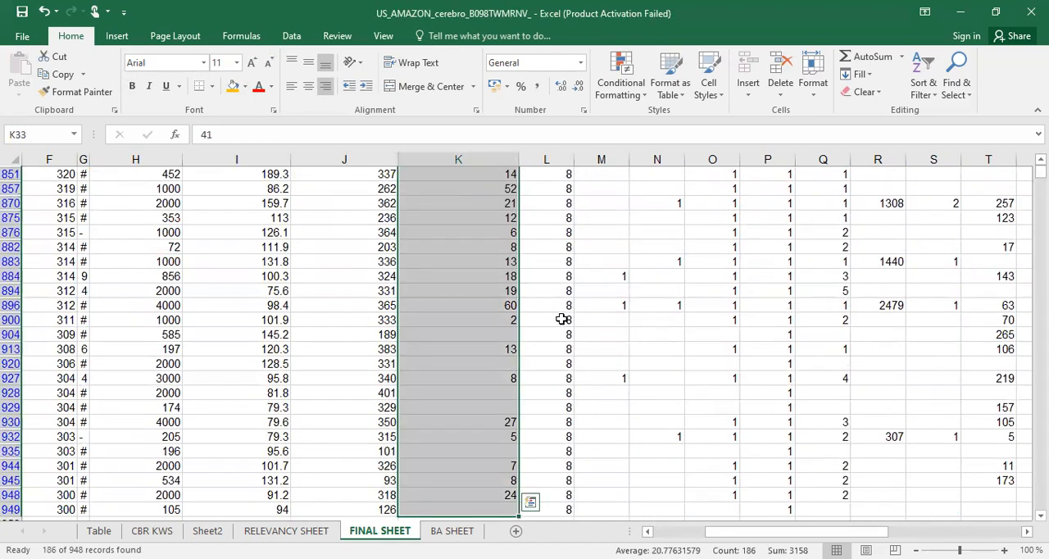
pyautogui.scroll(2, 562, 319)
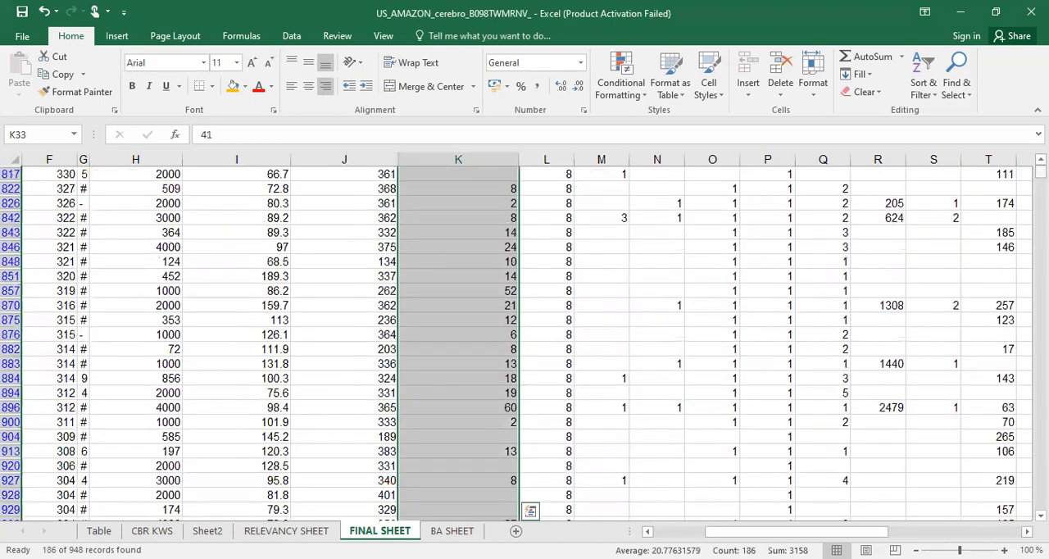
pyautogui.moveTo(1041, 171); pyautogui.dragTo(1041, 166)
# Filter the Sponsored Rank (avg) column to show only rows with values greater than 20
pyautogui.click(487, 198)
pyautogui.click(513, 177)
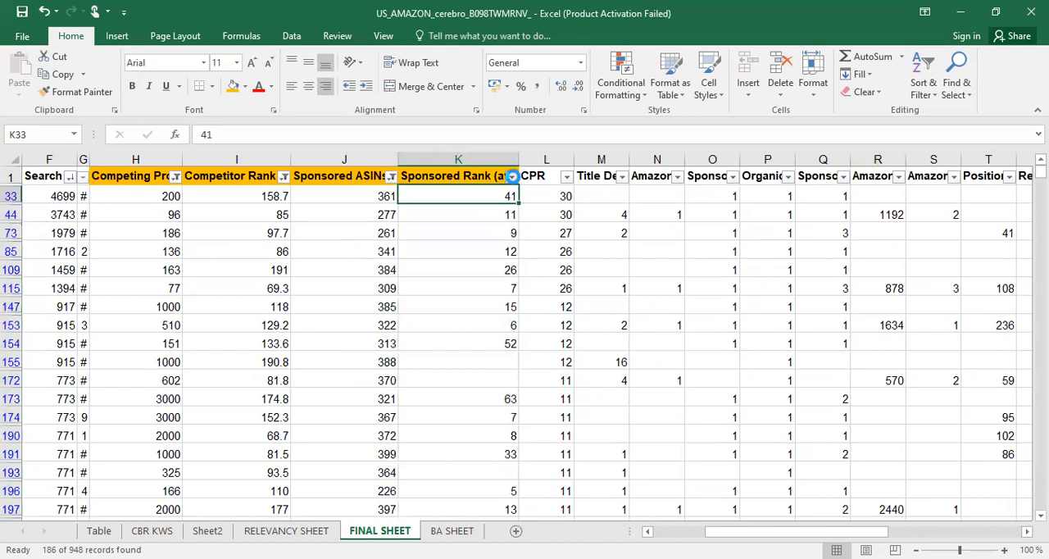
pyautogui.moveTo(380, 291)
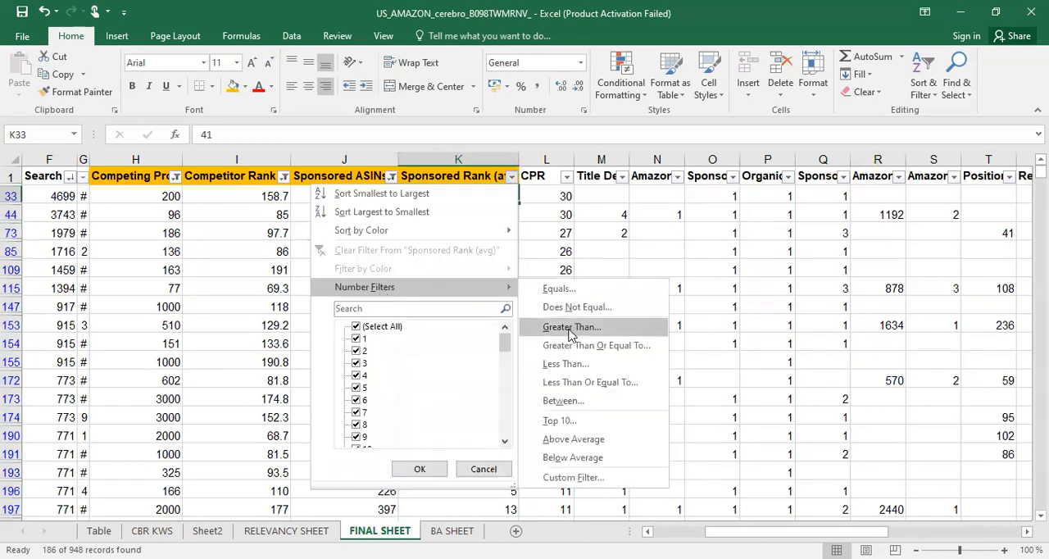
pyautogui.click(570, 328)
pyautogui.write('20')
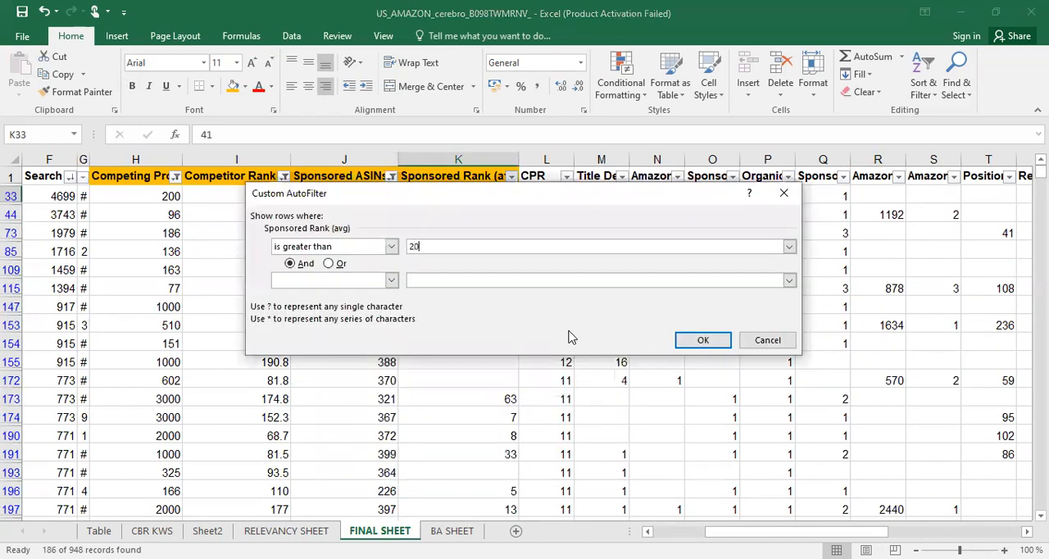
pyautogui.press('Return')
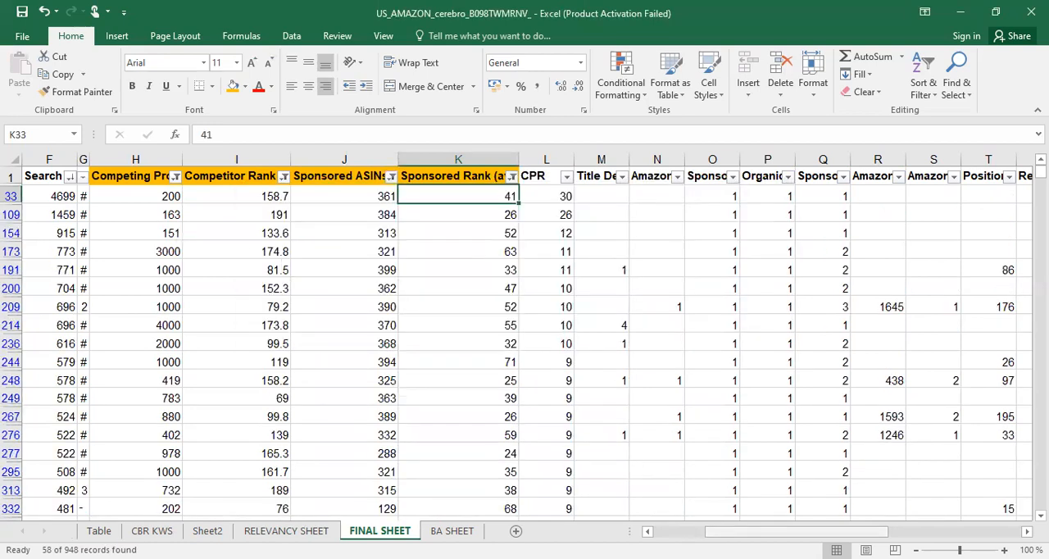
# Extend the GAPPING KWS entry for "jujube diaper bag" to read ORGANIC OPPOR + PPC OPPOR
pyautogui.moveTo(762, 532); pyautogui.dragTo(636, 532)
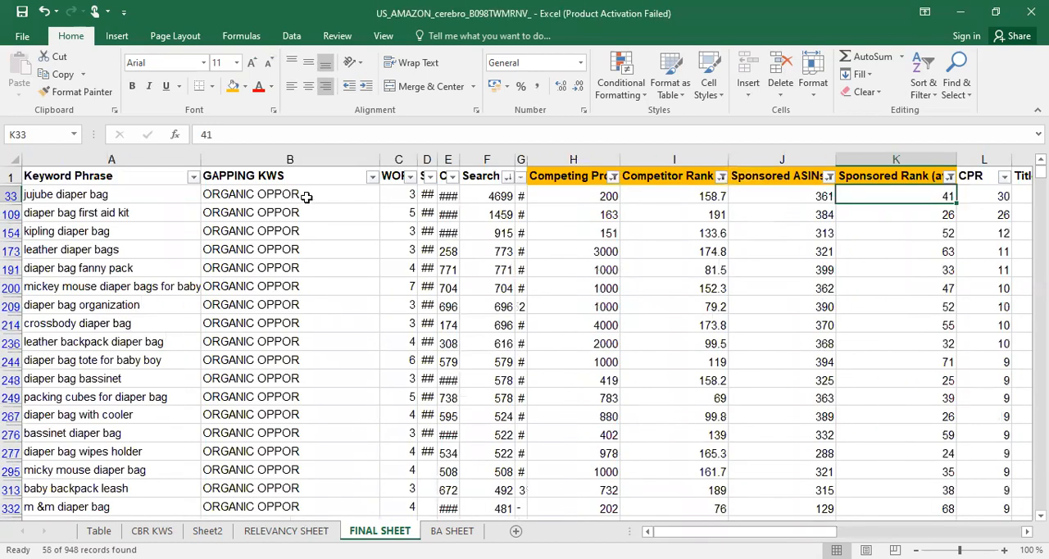
pyautogui.click(306, 197)
pyautogui.doubleClick(308, 195)
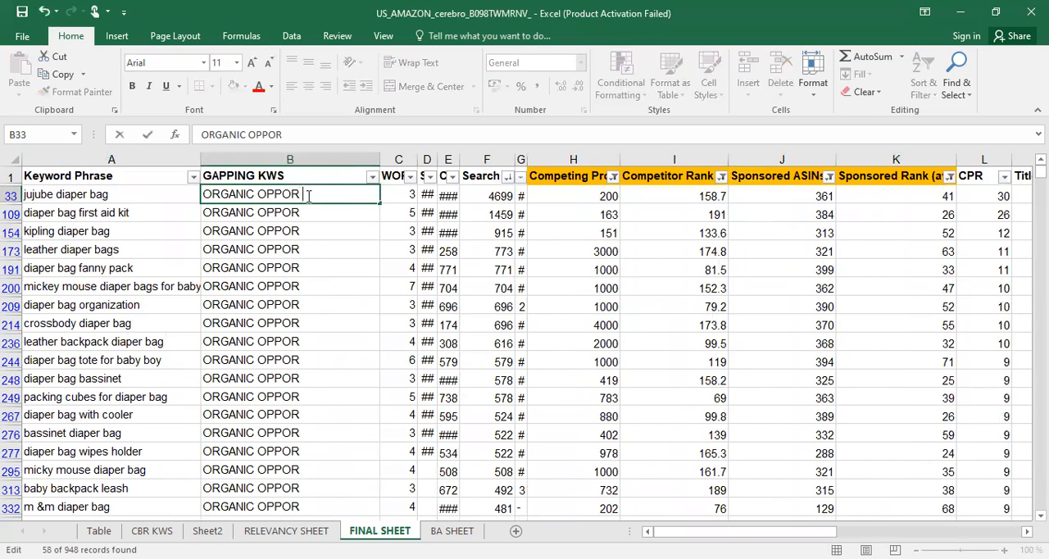
pyautogui.write('+ PPC OPPOR')
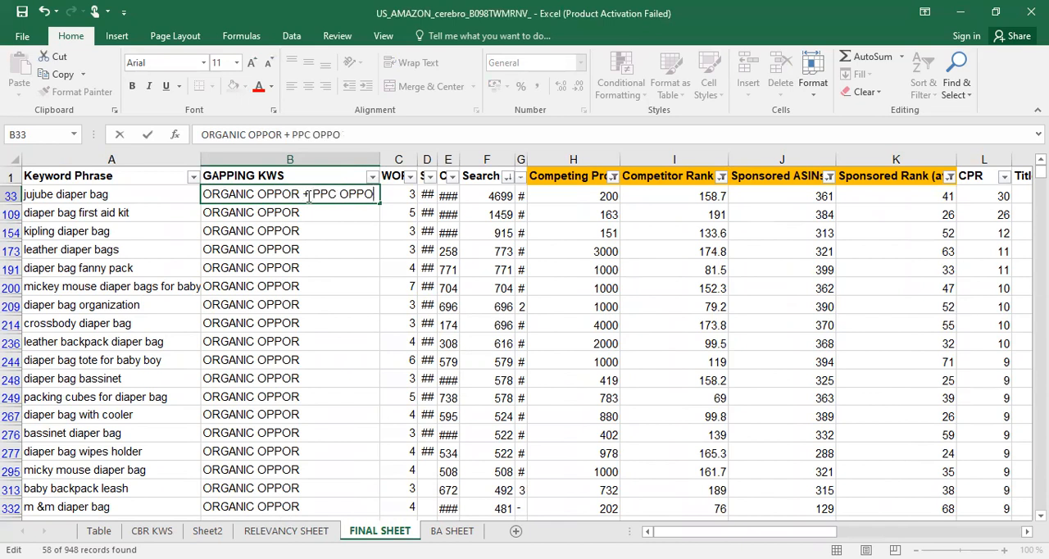
pyautogui.click(322, 236)
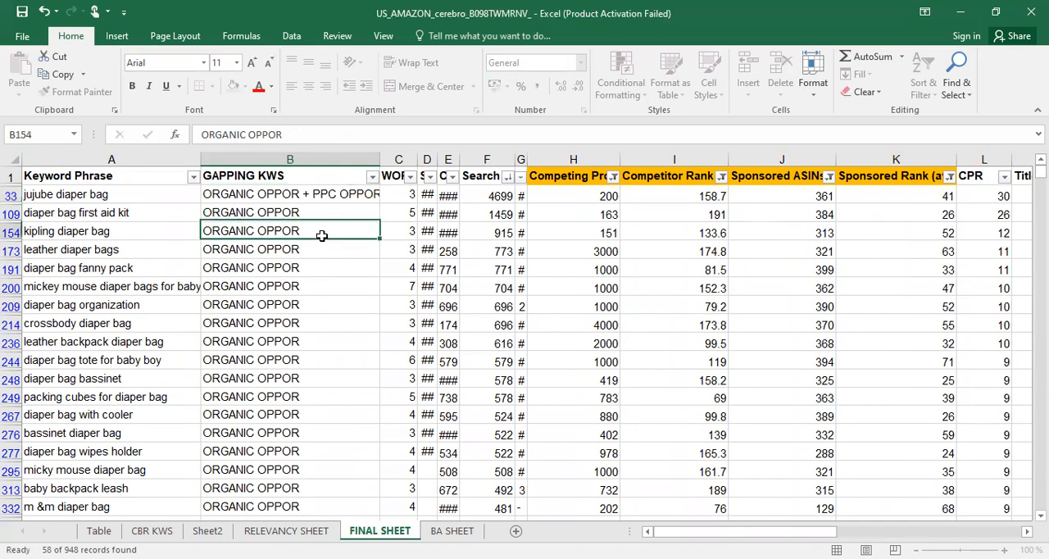
# Fill the ORGANIC OPPOR + PPC OPPOR label down the GAPPING KWS column to the last filtered keyword, "mens diaper bag messenger"
pyautogui.click(338, 197)
pyautogui.moveTo(382, 202); pyautogui.dragTo(370, 438)
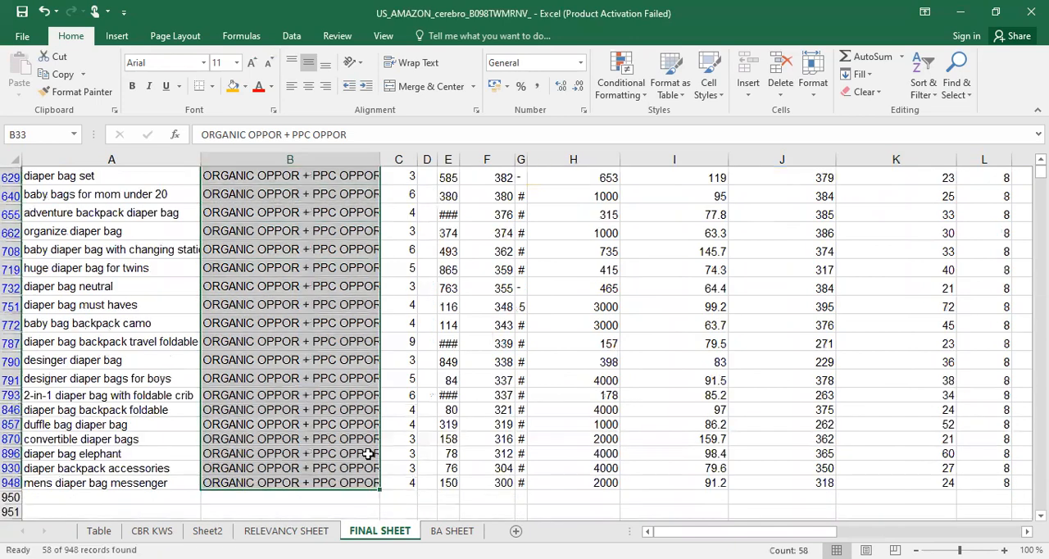
pyautogui.scroll(5, 372, 307)
pyautogui.scroll(6, 373, 314)
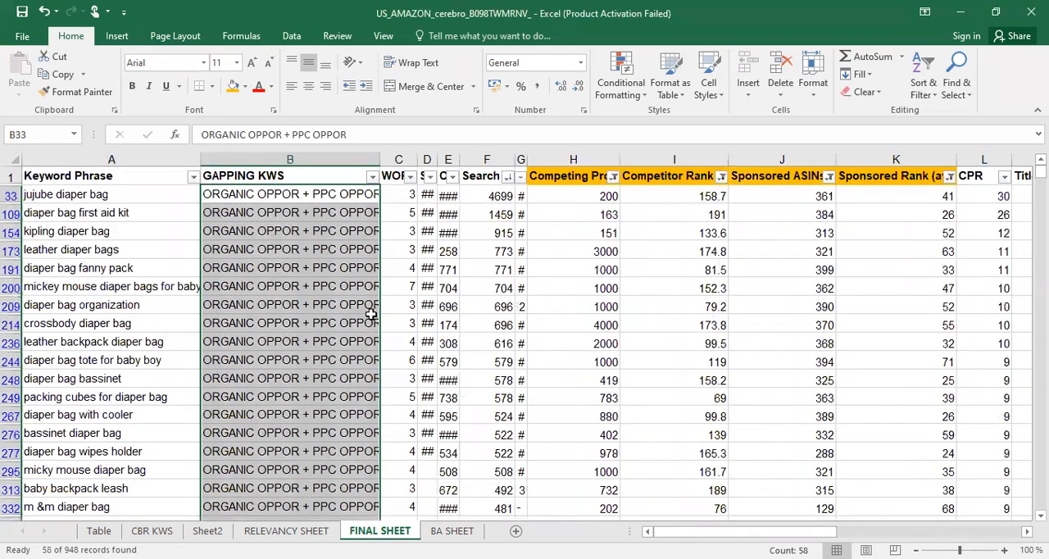
pyautogui.click(518, 325)
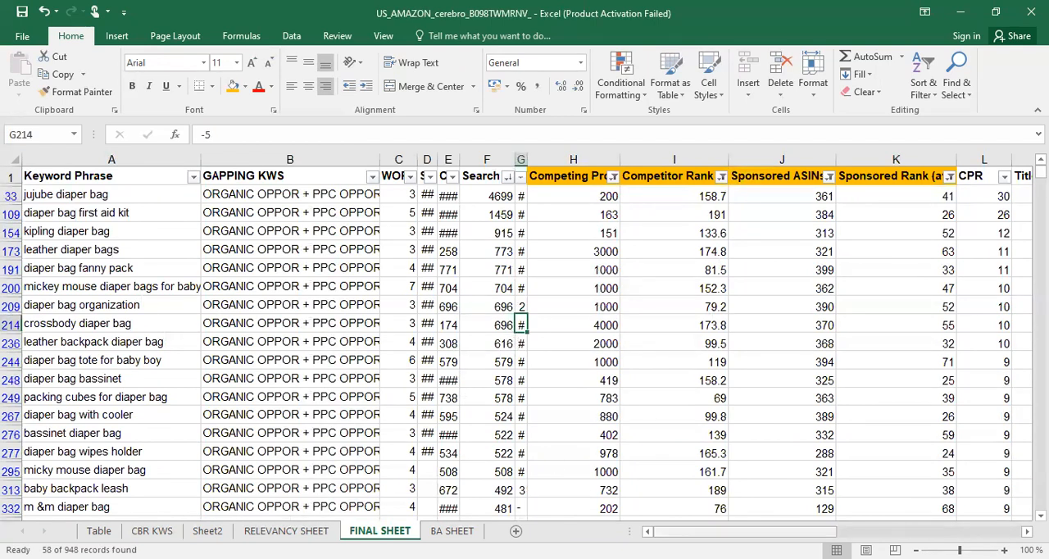
pyautogui.hscroll(2, 488, 394)
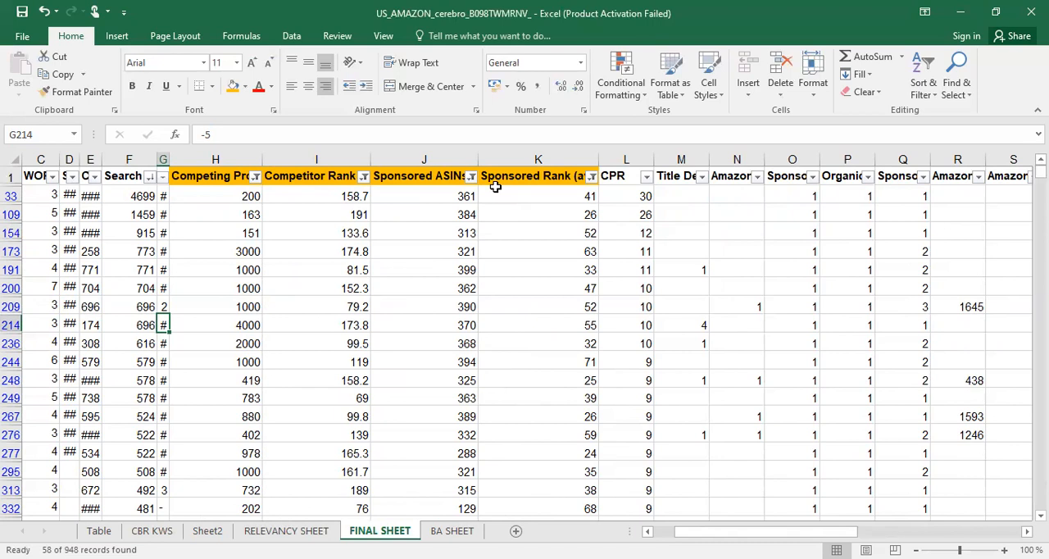
# Examine the Competing Products, Competitor Rank (avg), Sponsored ASINs and Sponsored Rank (avg) column headers used as filter criteria
pyautogui.click(419, 179)
pyautogui.press('Right')
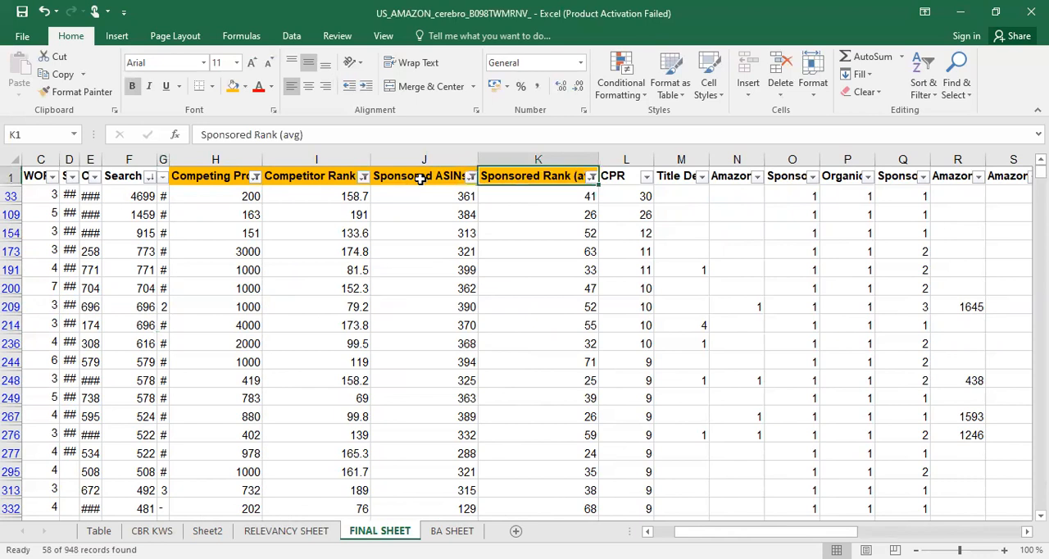
pyautogui.press('Left')
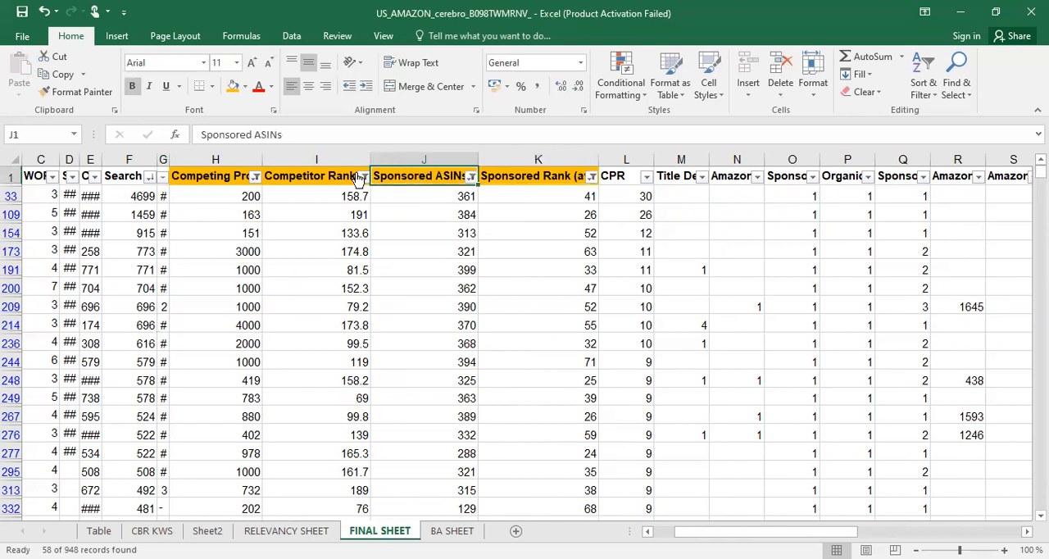
pyautogui.click(221, 175)
pyautogui.press('Right')
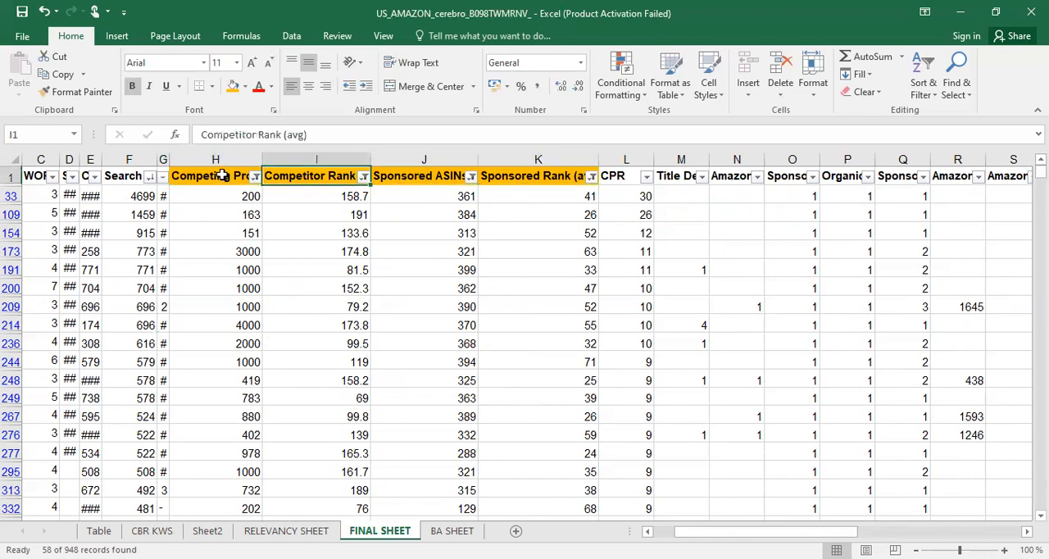
pyautogui.press('Left')
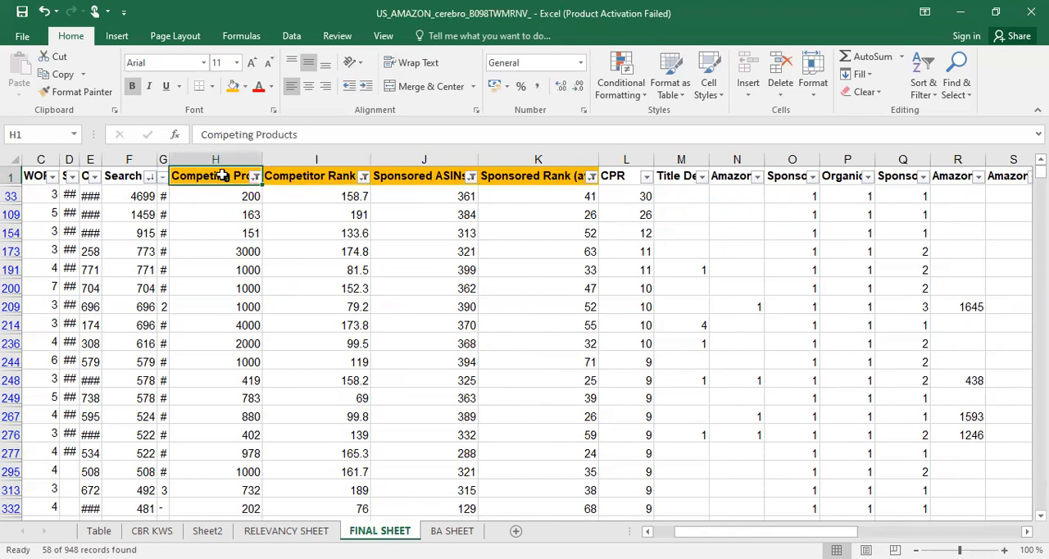
pyautogui.click(305, 175)
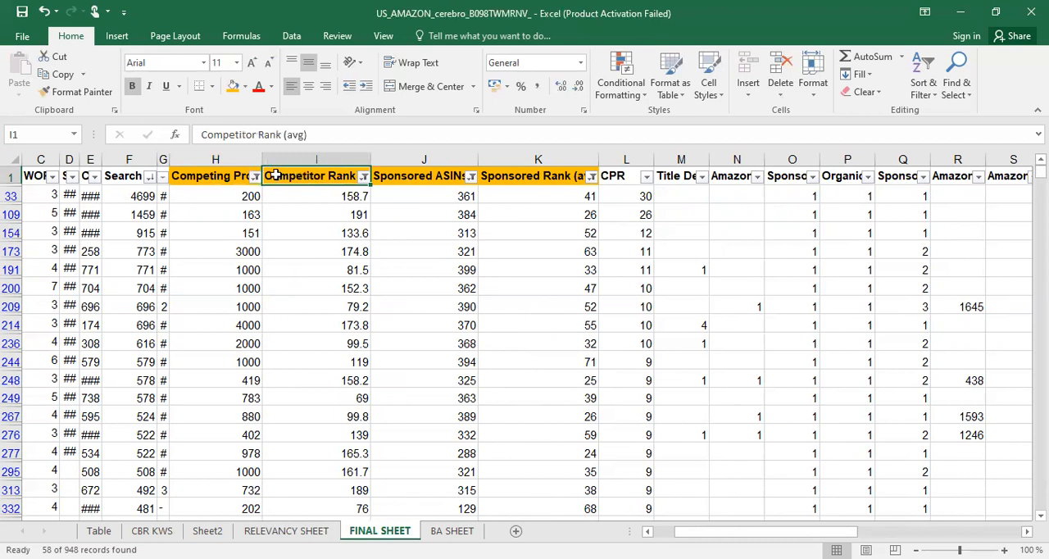
pyautogui.click(199, 173)
pyautogui.click(414, 177)
pyautogui.click(532, 177)
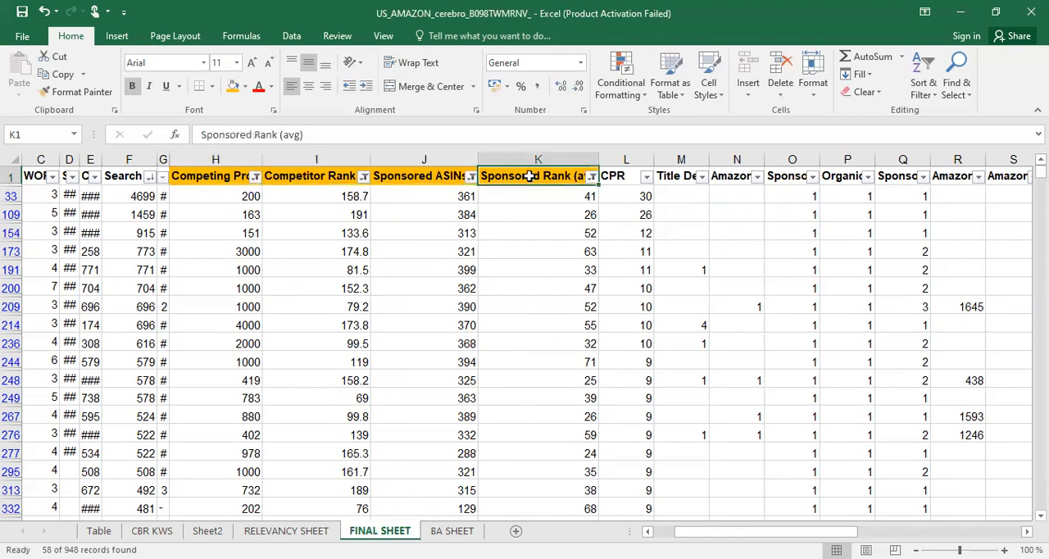
pyautogui.click(304, 176)
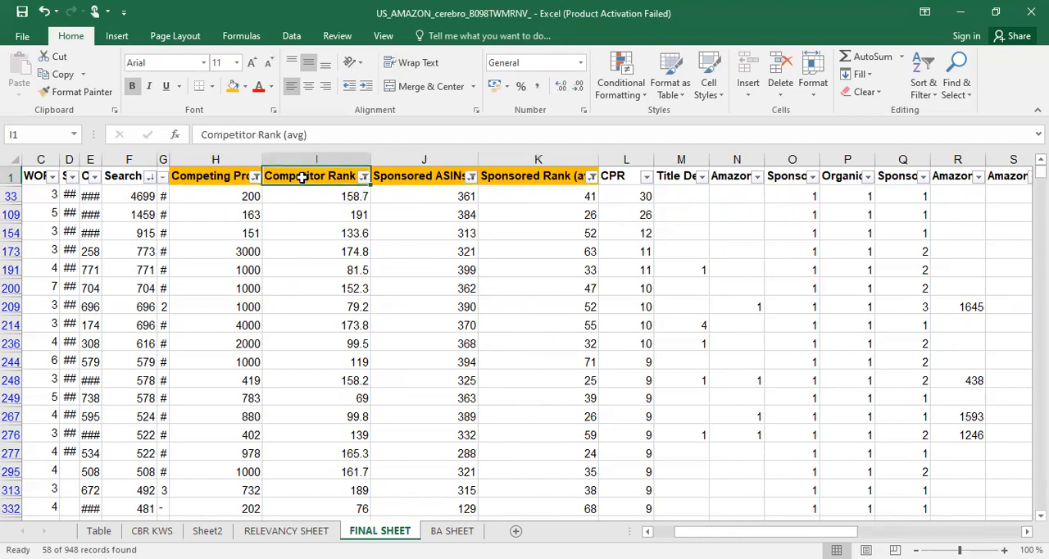
pyautogui.click(235, 174)
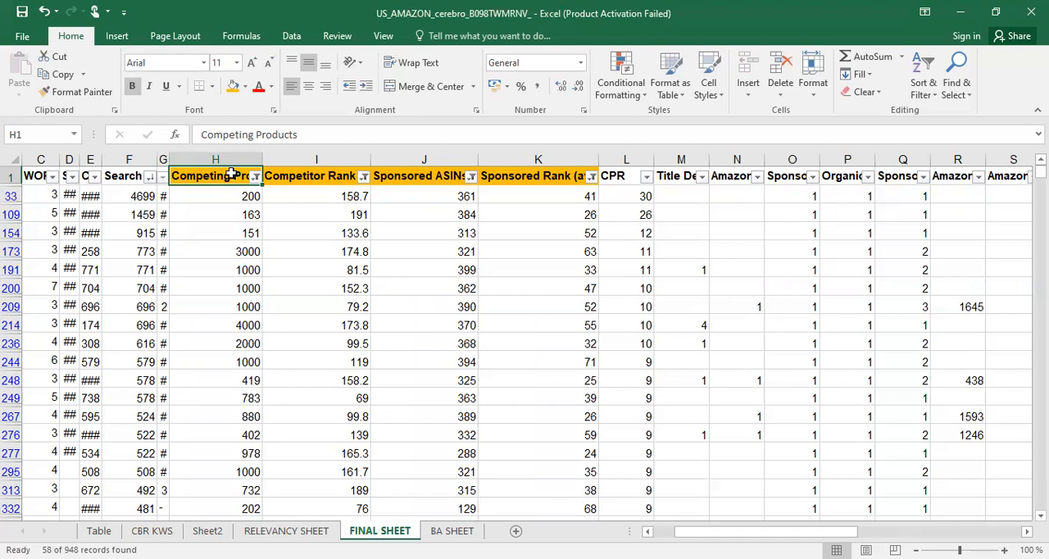
pyautogui.moveTo(509, 176); pyautogui.dragTo(447, 177)
pyautogui.click(311, 176)
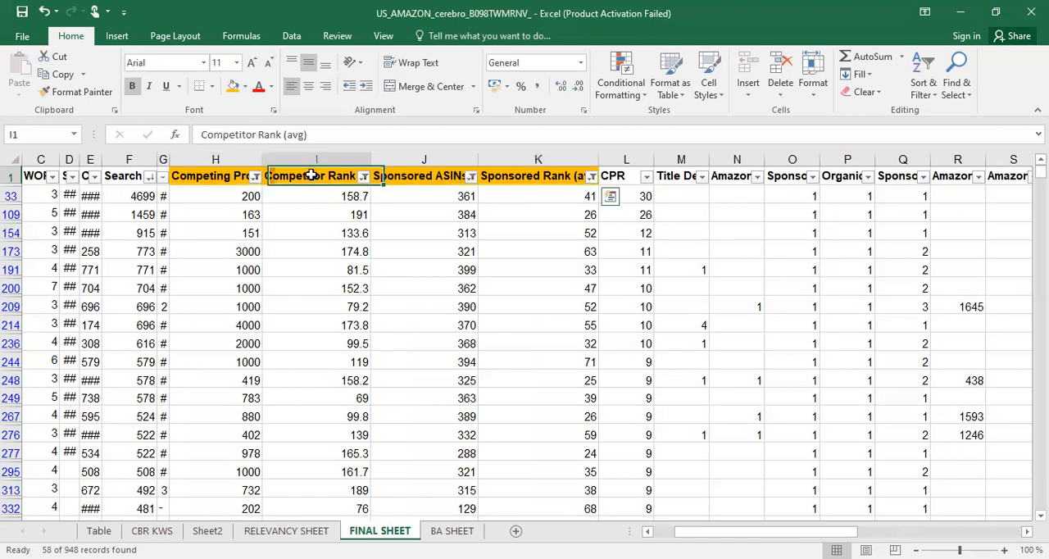
# Clear the filters from the Competing Products and Competitor Rank (avg) columns
pyautogui.click(220, 175)
pyautogui.click(255, 177)
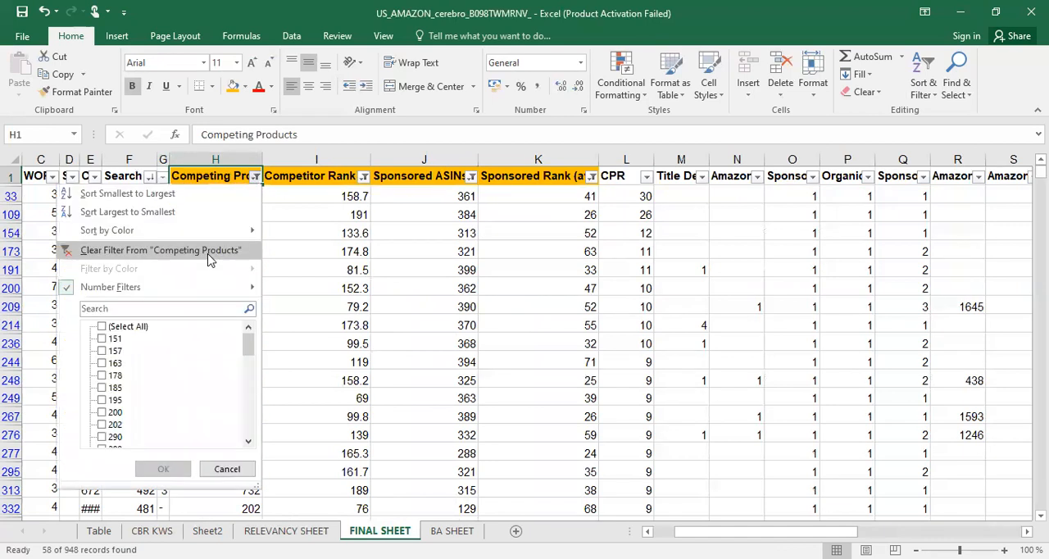
pyautogui.click(209, 251)
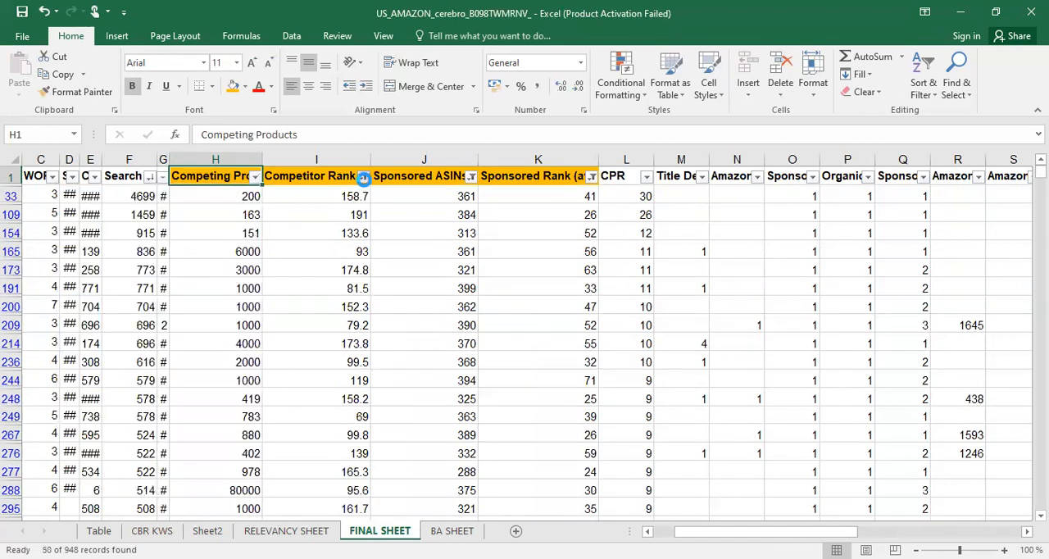
pyautogui.click(363, 177)
pyautogui.click(293, 248)
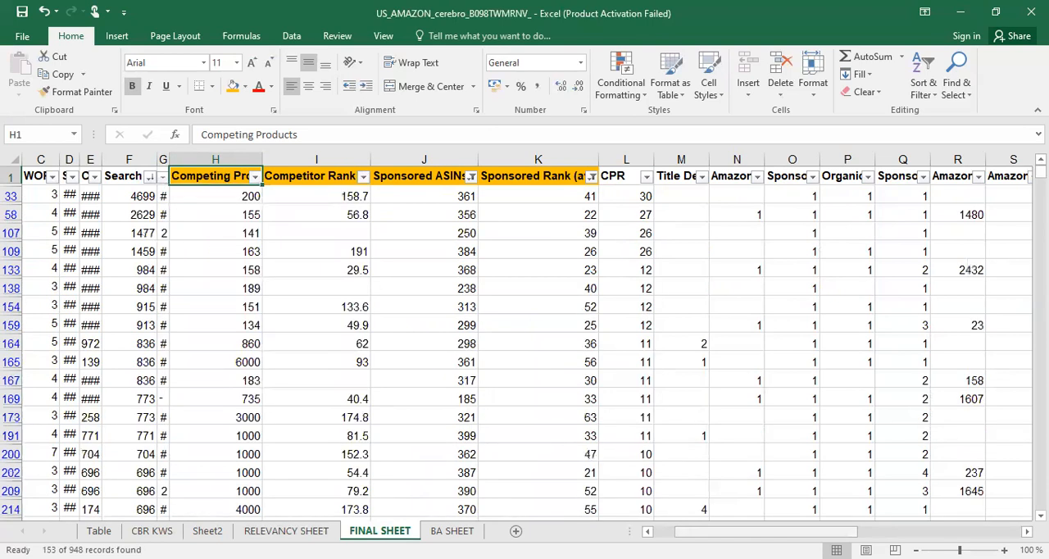
# Filter the GAPPING KWS column to show only blanks, excluding ORGANIC OPPOR + PPC OPPOR
pyautogui.hscroll(-3, 335, 332)
pyautogui.click(264, 214)
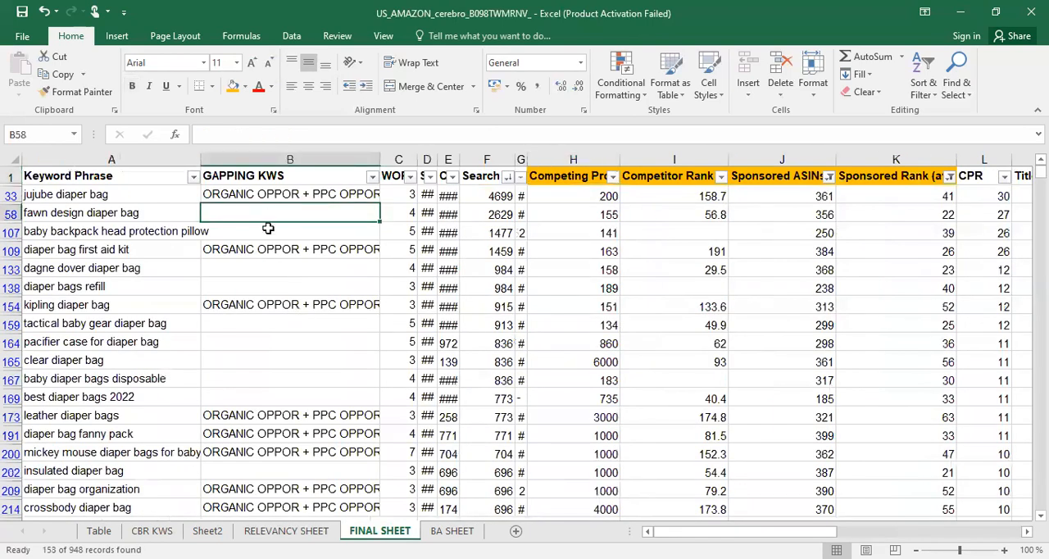
pyautogui.click(268, 233)
pyautogui.click(373, 179)
pyautogui.click(220, 339)
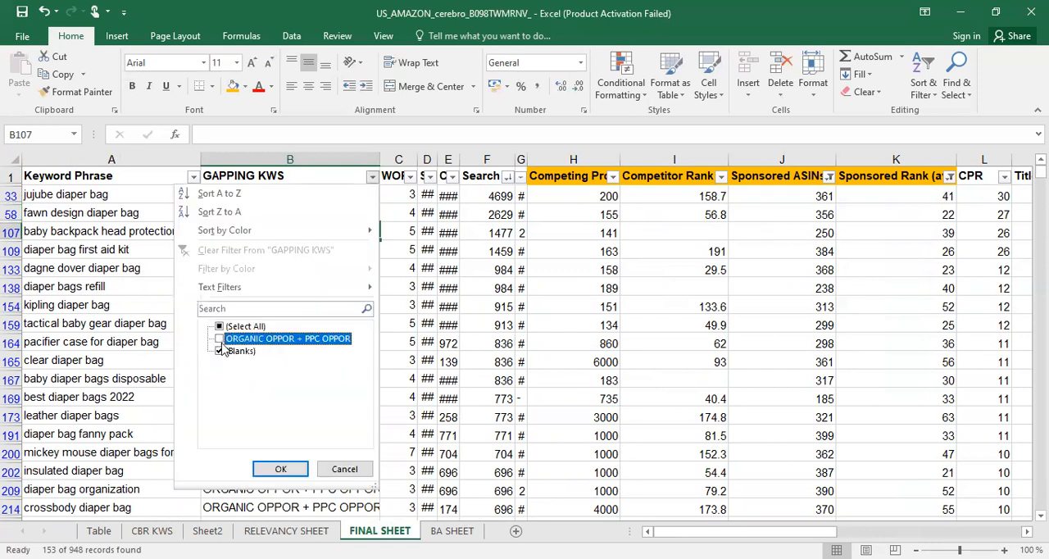
pyautogui.click(280, 469)
# Enter PPC OPPORTUNITY in the GAPPING KWS column for "fawn design diaper bag"
pyautogui.click(256, 195)
pyautogui.write('PP')
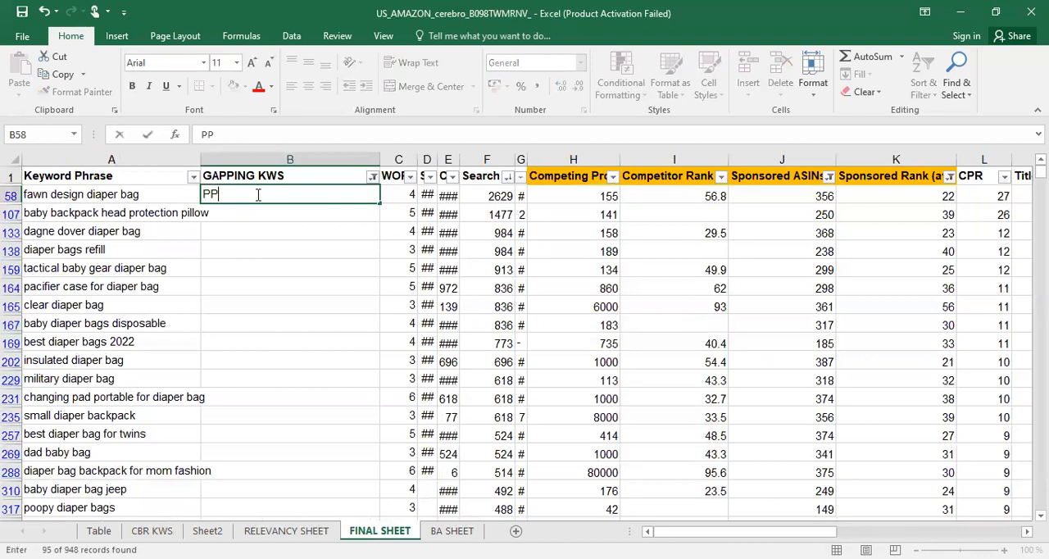
pyautogui.write('C OPPORTUNITY')
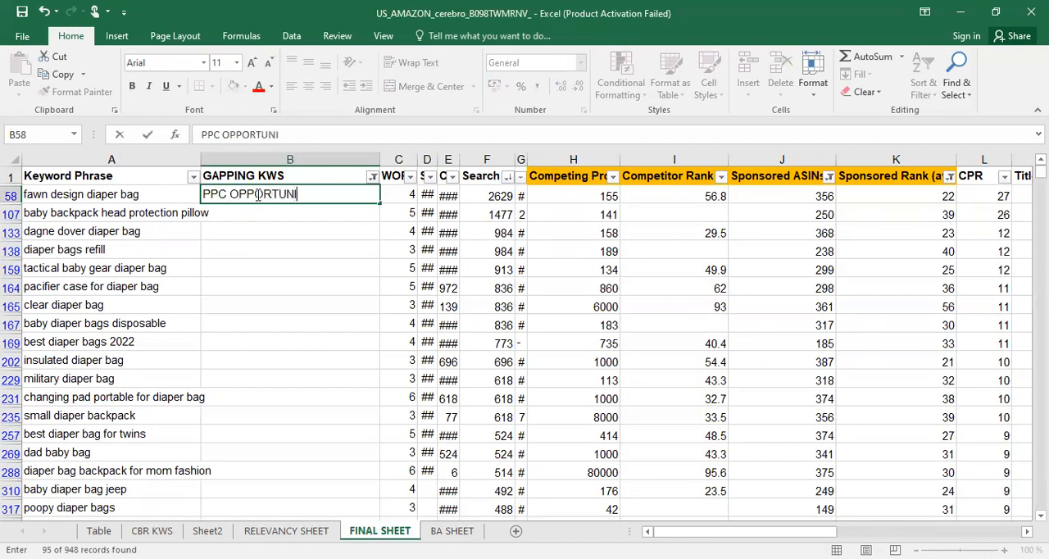
pyautogui.press('Return')
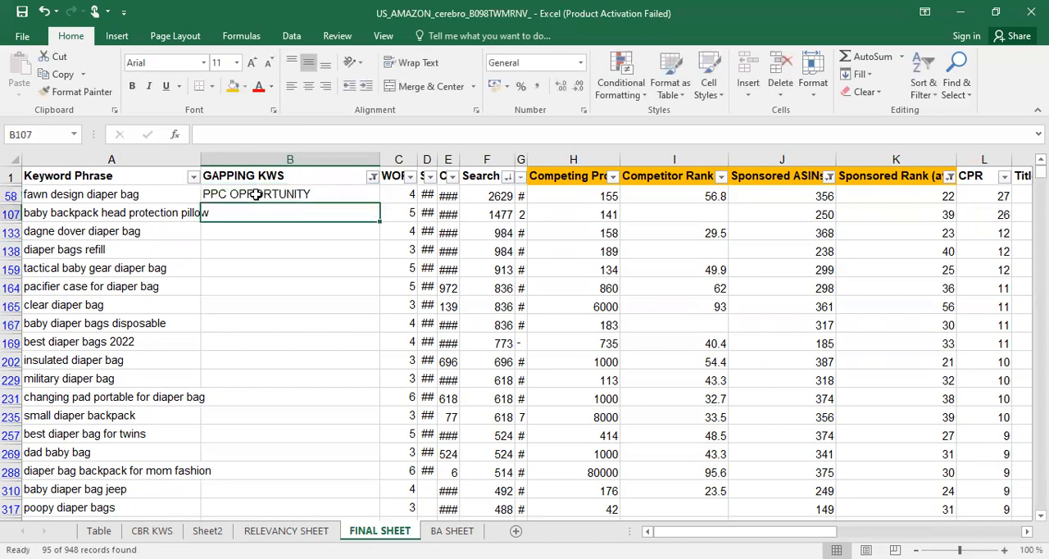
# Fill the PPC OPPORTUNITY label down the GAPPING KWS column to the last filtered keyword, "bookbag diaper bag for boys"
pyautogui.click(257, 194)
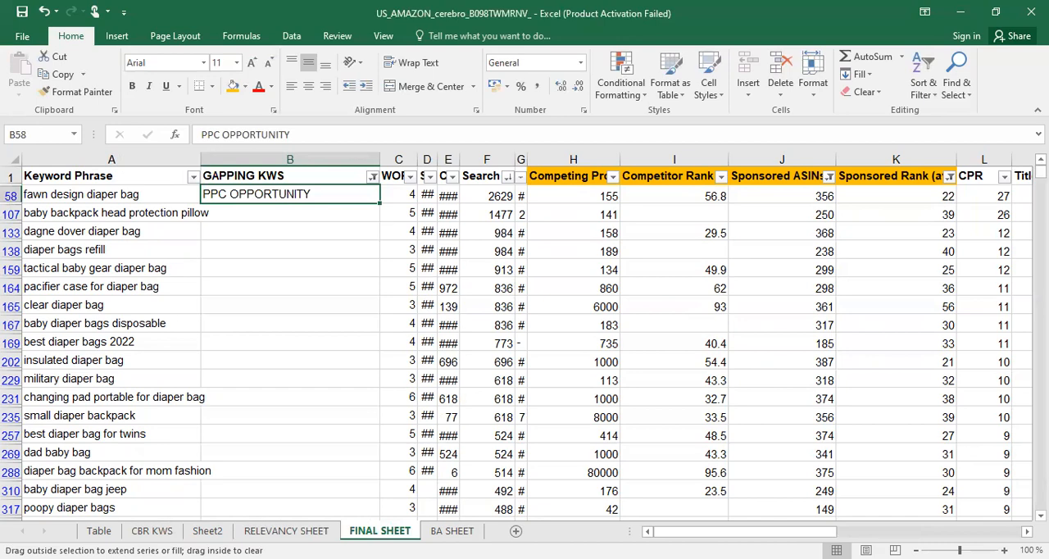
pyautogui.moveTo(373, 496); pyautogui.dragTo(375, 435)
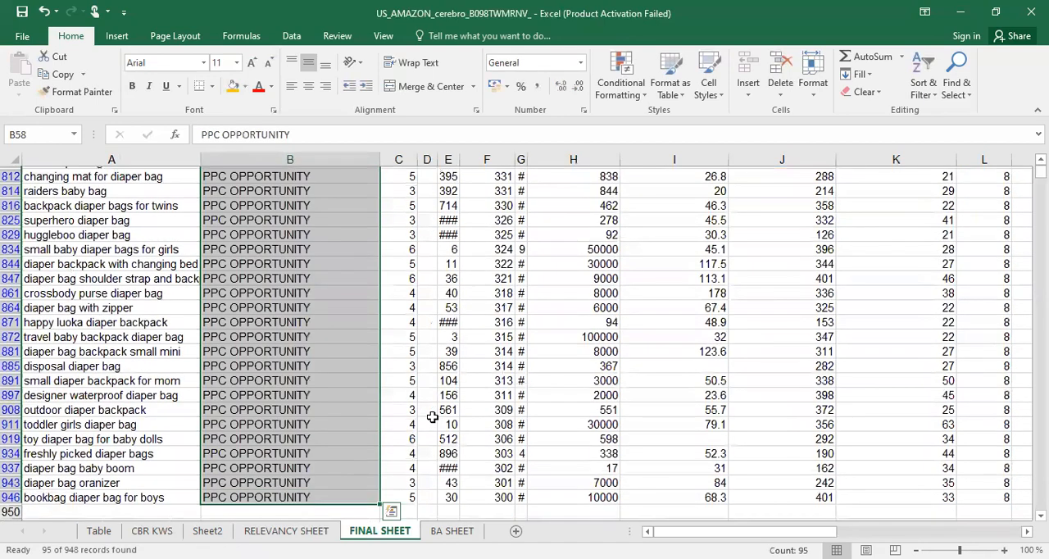
pyautogui.scroll(9, 444, 390)
pyautogui.scroll(8, 443, 390)
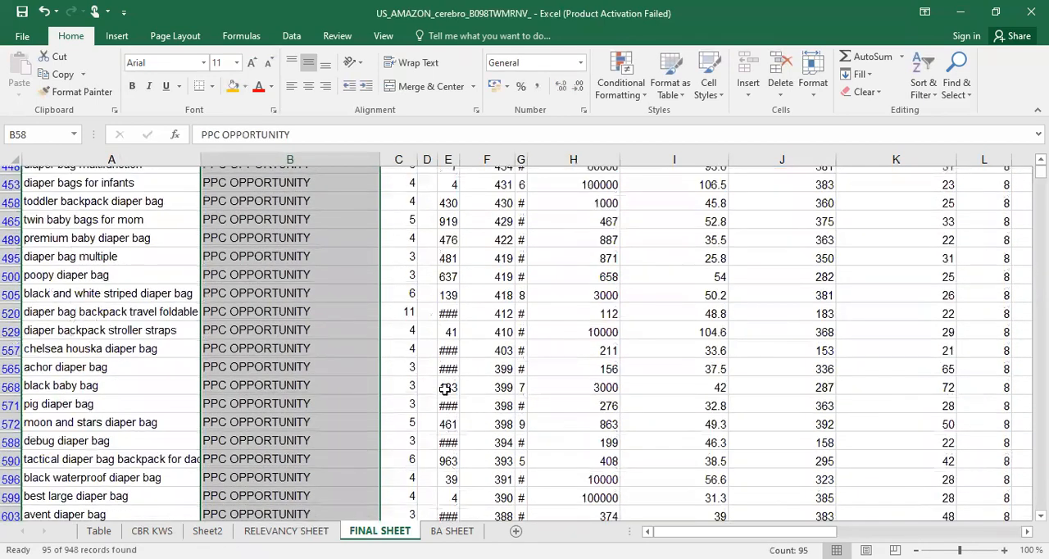
pyautogui.scroll(15, 677, 241)
pyautogui.click(677, 236)
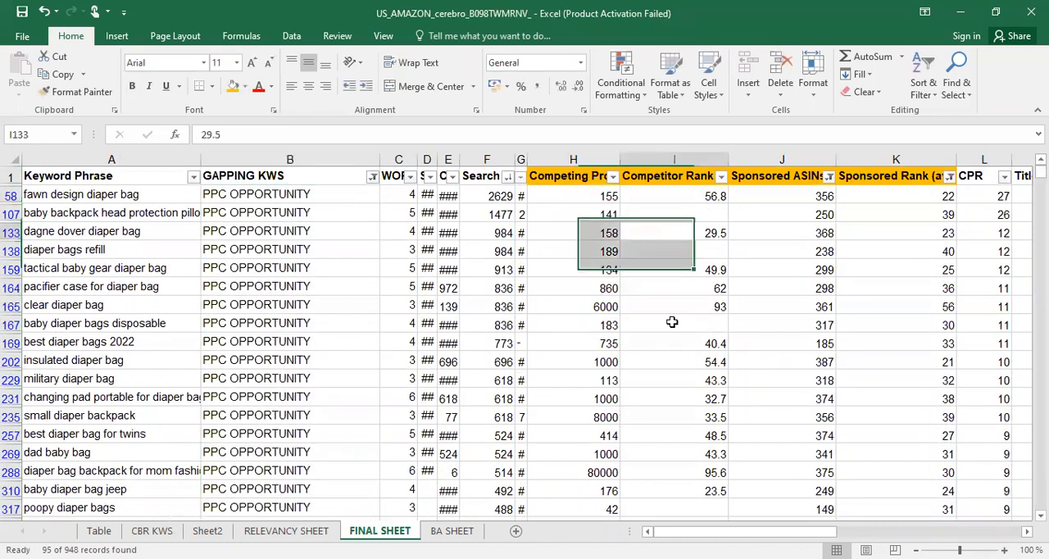
# Clear the filters from the Sponsored ASINs and Sponsored Rank (avg) columns
pyautogui.hscroll(1, 525, 336)
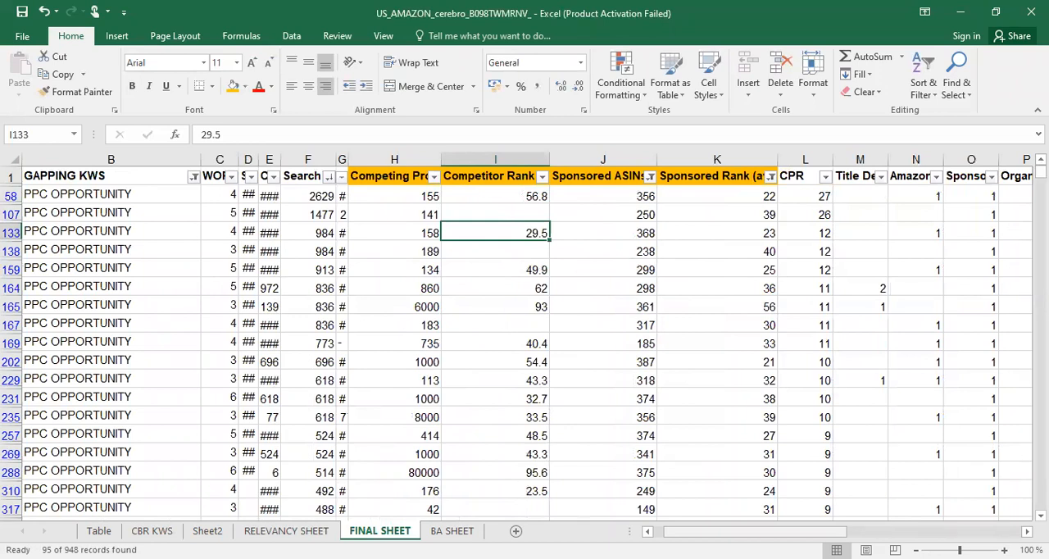
pyautogui.click(649, 177)
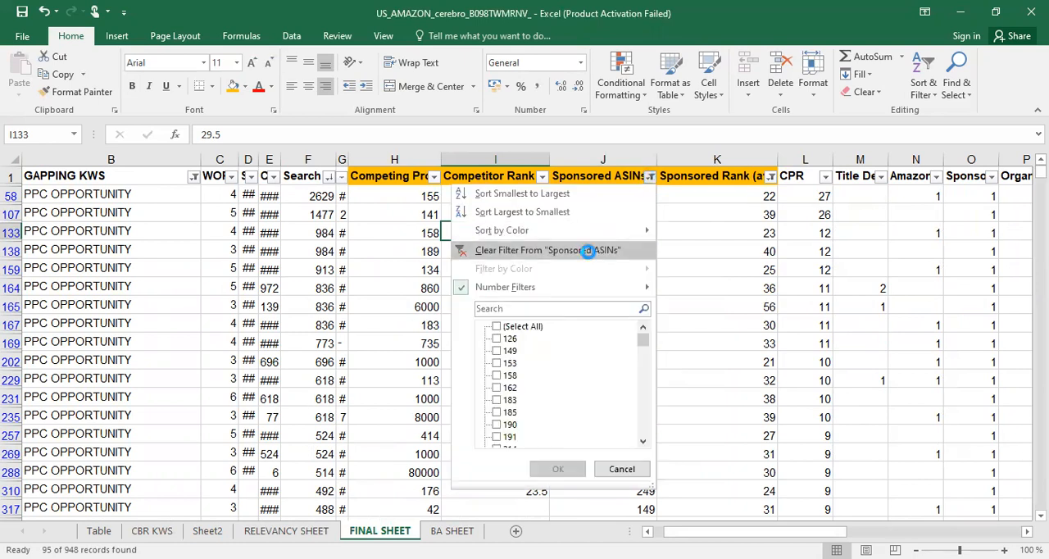
pyautogui.click(595, 251)
pyautogui.click(767, 177)
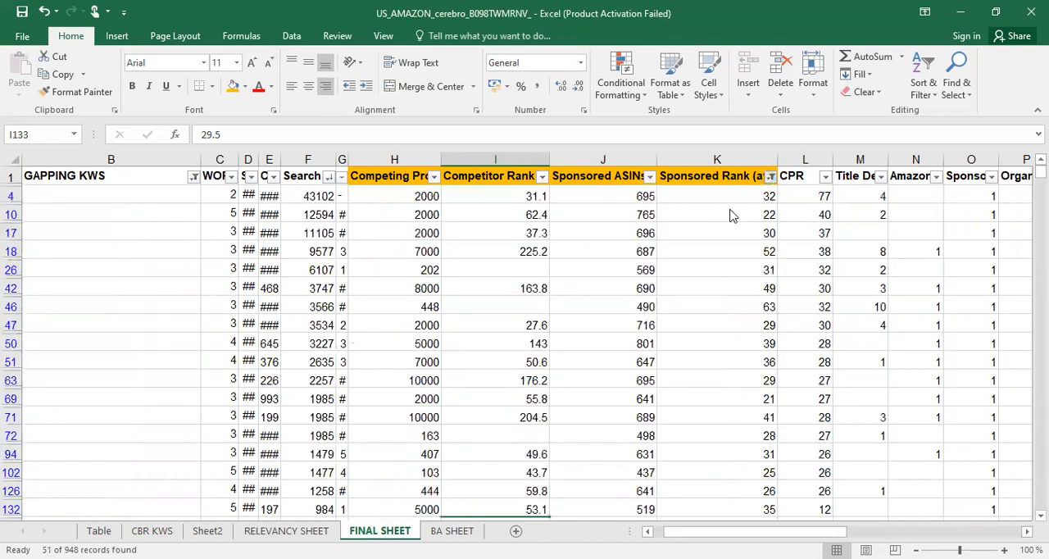
pyautogui.click(707, 249)
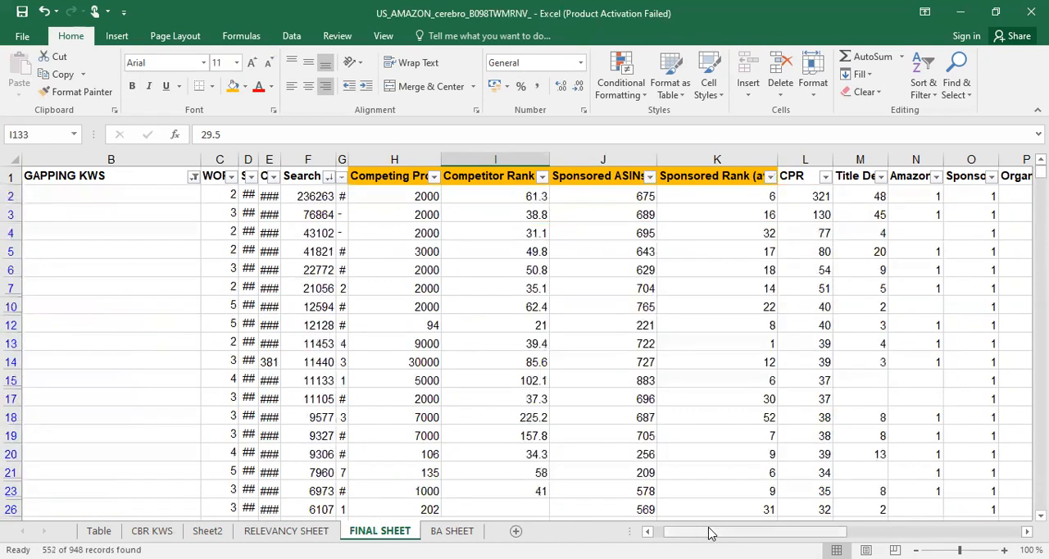
# Enter HIGH COMPETITION in the GAPPING KWS column for "diaper bag", correcting any spelling mistakes in the label
pyautogui.moveTo(710, 533); pyautogui.dragTo(700, 533)
pyautogui.click(301, 201)
pyautogui.write('HIGFH')
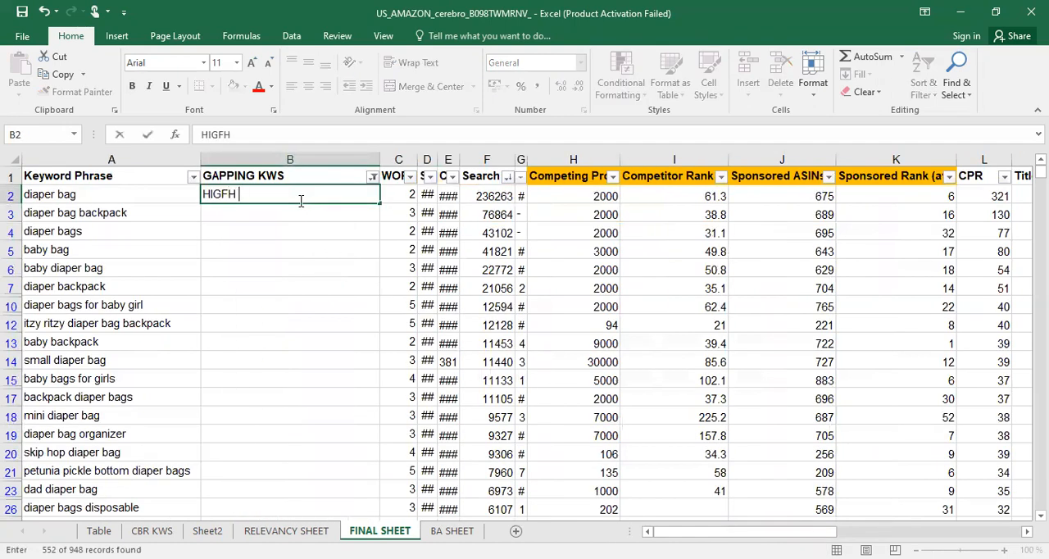
pyautogui.press('BackSpace')
pyautogui.press('BackSpace')
pyautogui.press('BackSpace')
pyautogui.write('H COMPEYITION')
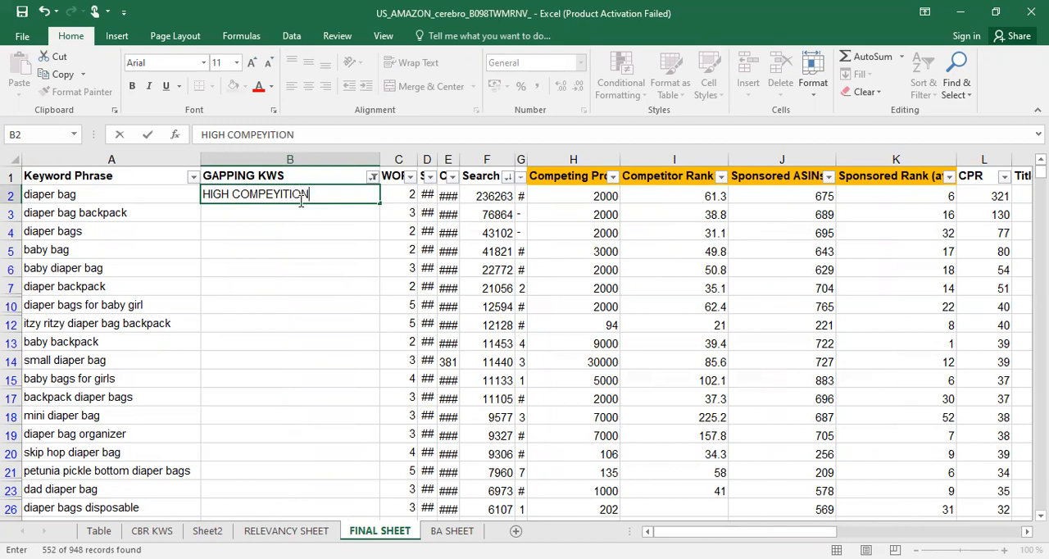
pyautogui.press('Return')
pyautogui.click(300, 201)
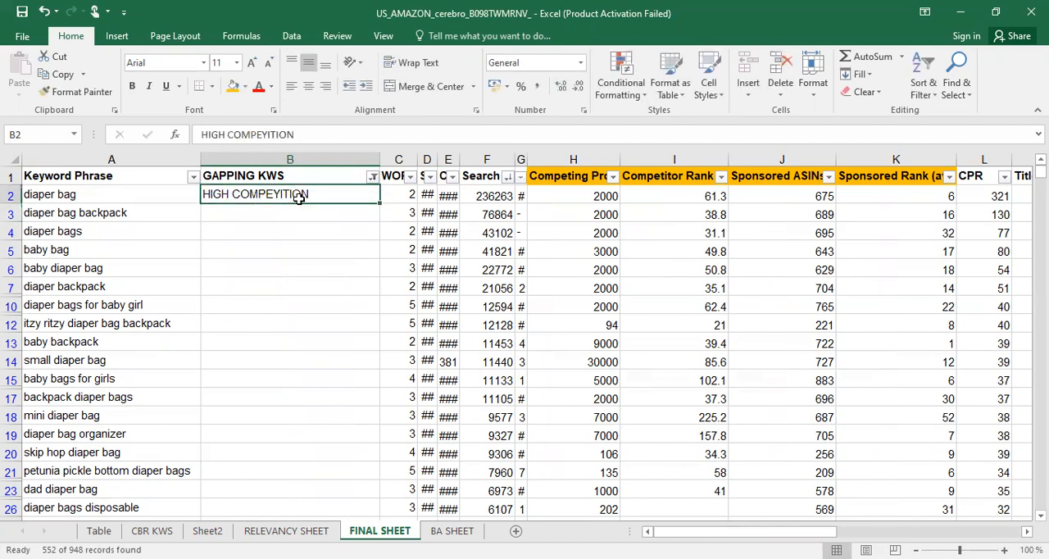
pyautogui.doubleClick(283, 195)
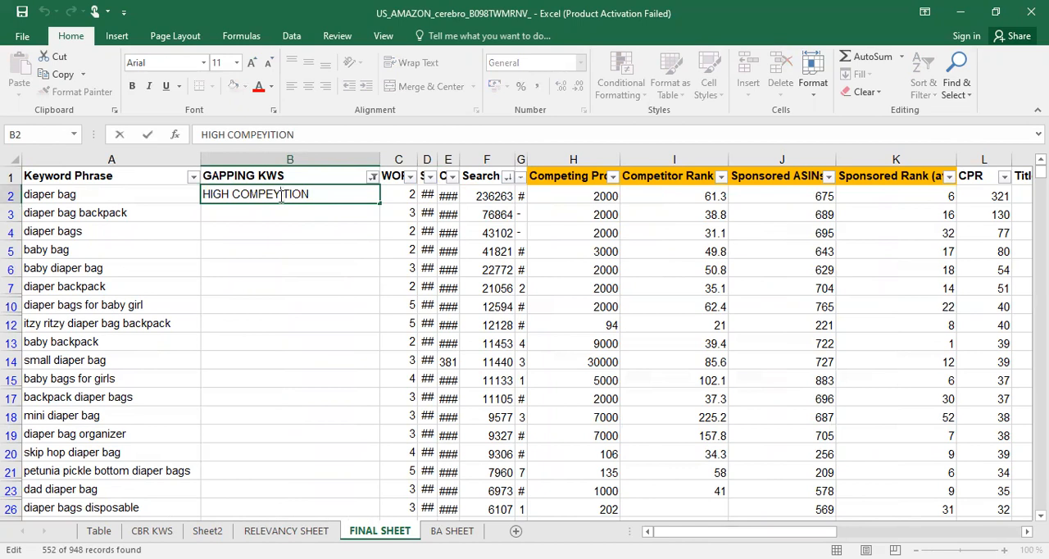
pyautogui.press('BackSpace')
pyautogui.write('T')
pyautogui.click(299, 244)
# Fill the HIGH COMPETITION label down the GAPPING KWS column to the last filtered keyword, "elephant backpack diaper bag"
pyautogui.click(283, 194)
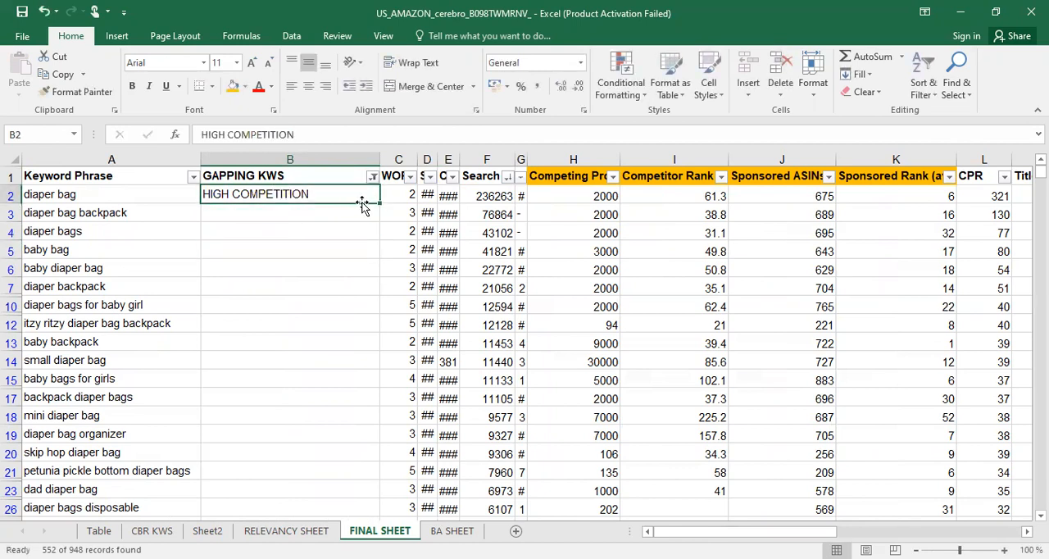
pyautogui.moveTo(379, 203); pyautogui.dragTo(380, 285)
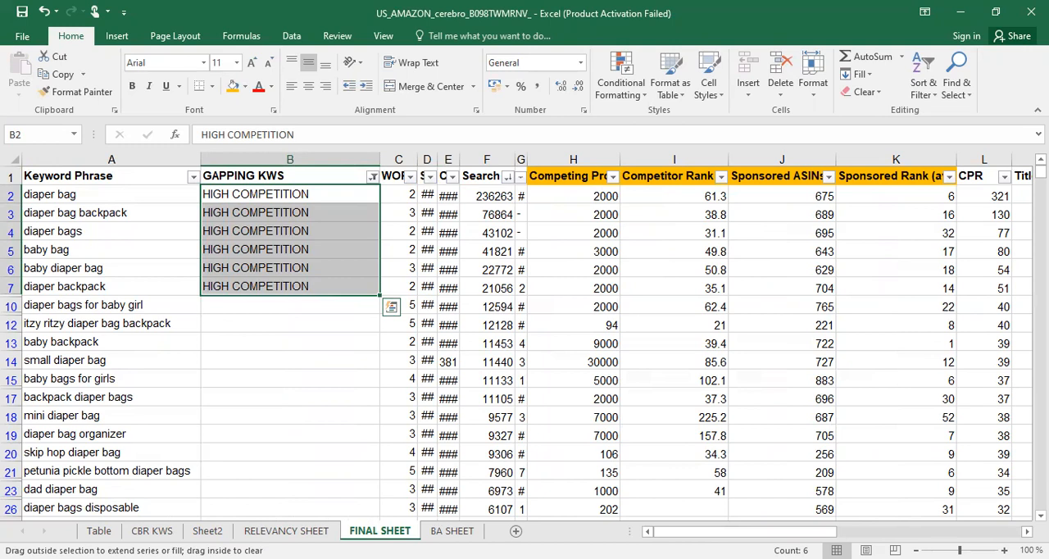
pyautogui.moveTo(380, 295); pyautogui.dragTo(393, 469)
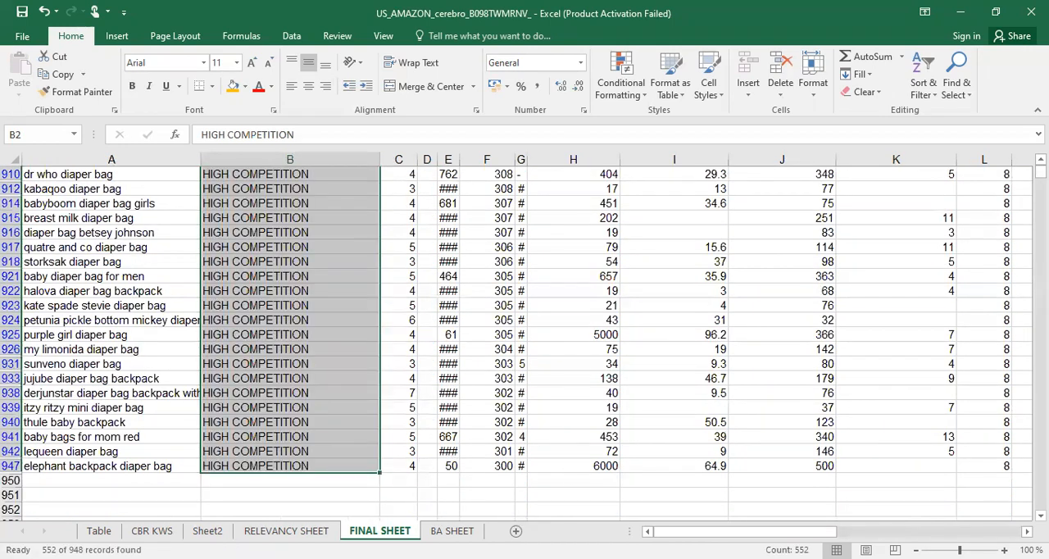
pyautogui.scroll(8, 946, 276)
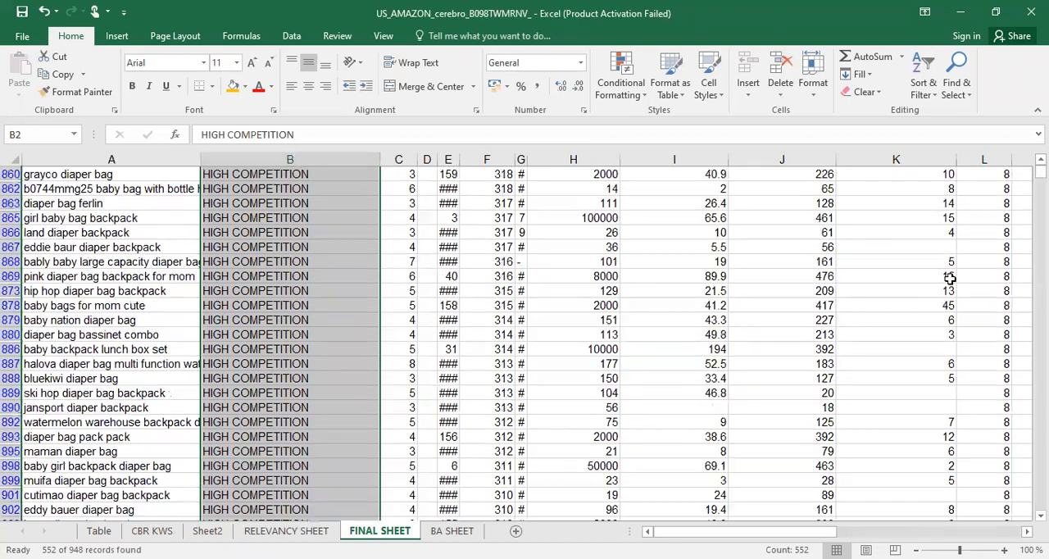
pyautogui.moveTo(1041, 172); pyautogui.dragTo(1041, 163)
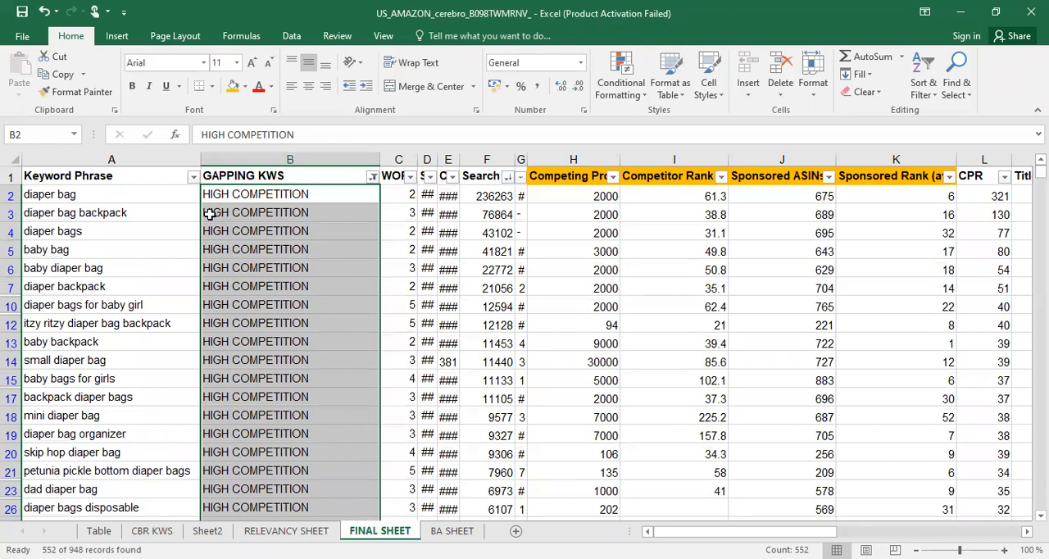
pyautogui.click(129, 191)
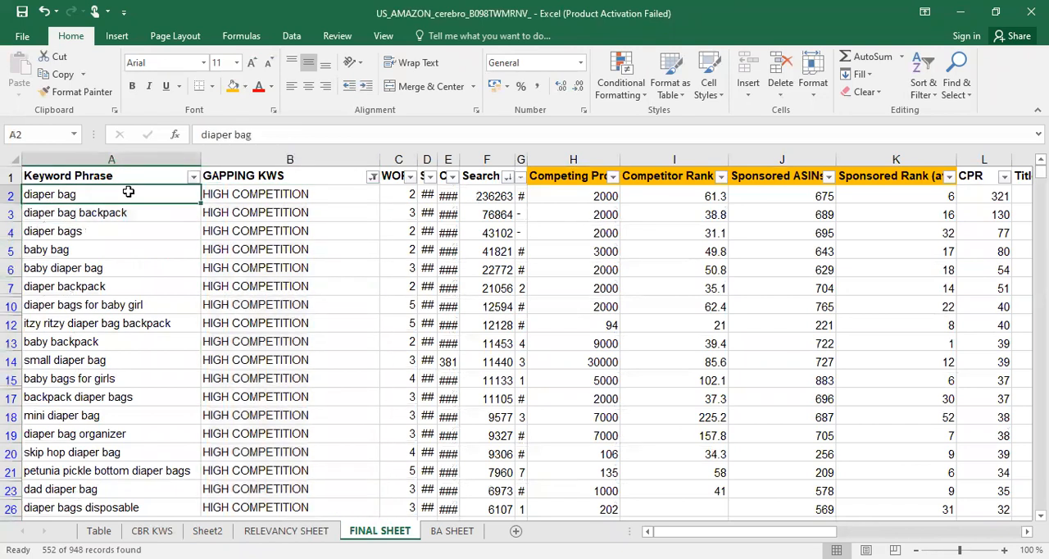
# Fill the Keyword Phrase and GAPPING KWS cells of all filtered HIGH COMPETITION rows with orange
pyautogui.hotkey('ctrl', 'shift', 'Right')
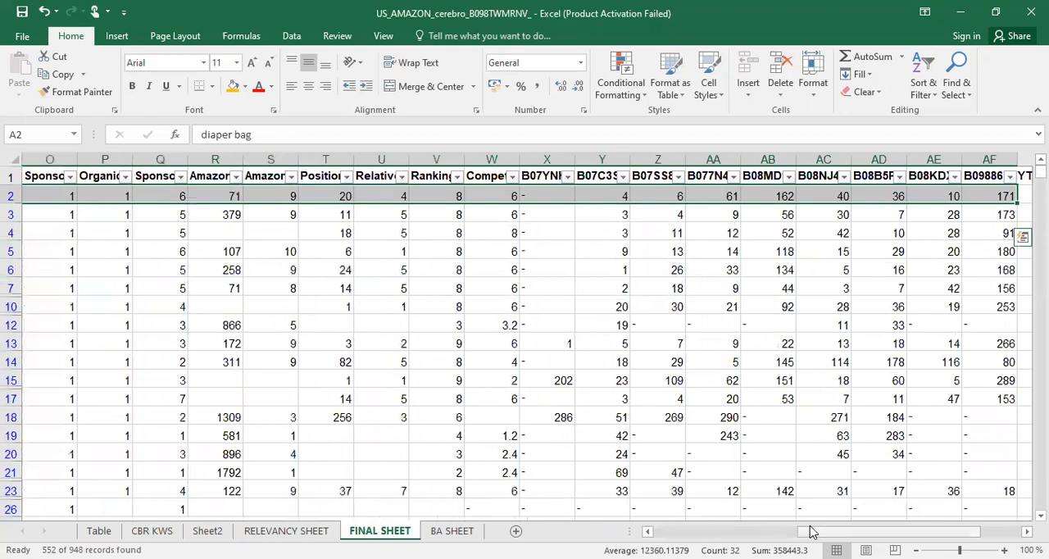
pyautogui.moveTo(810, 531); pyautogui.dragTo(623, 533)
pyautogui.moveTo(147, 185); pyautogui.dragTo(245, 194)
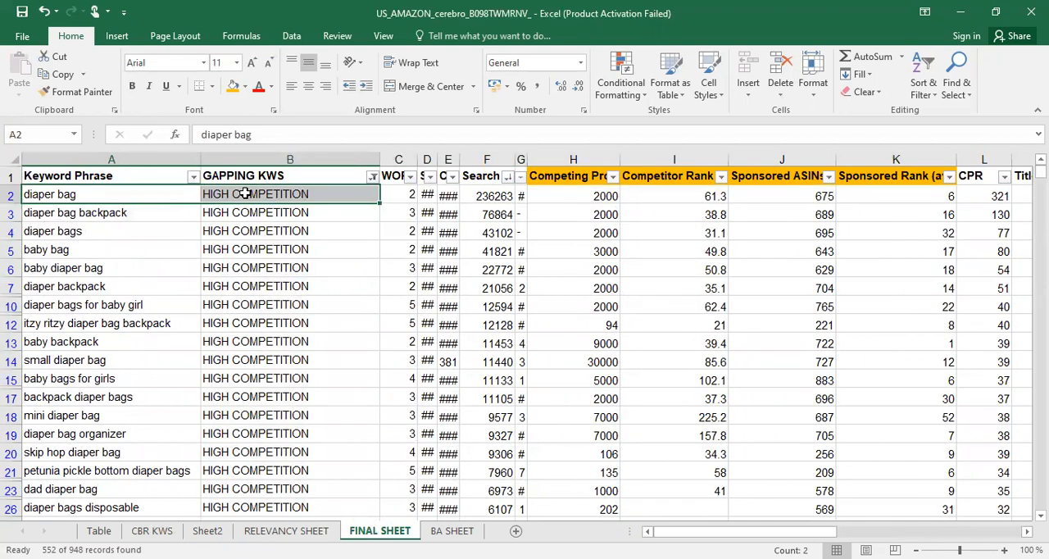
pyautogui.hotkey('ctrl', 'shift', 'Down')
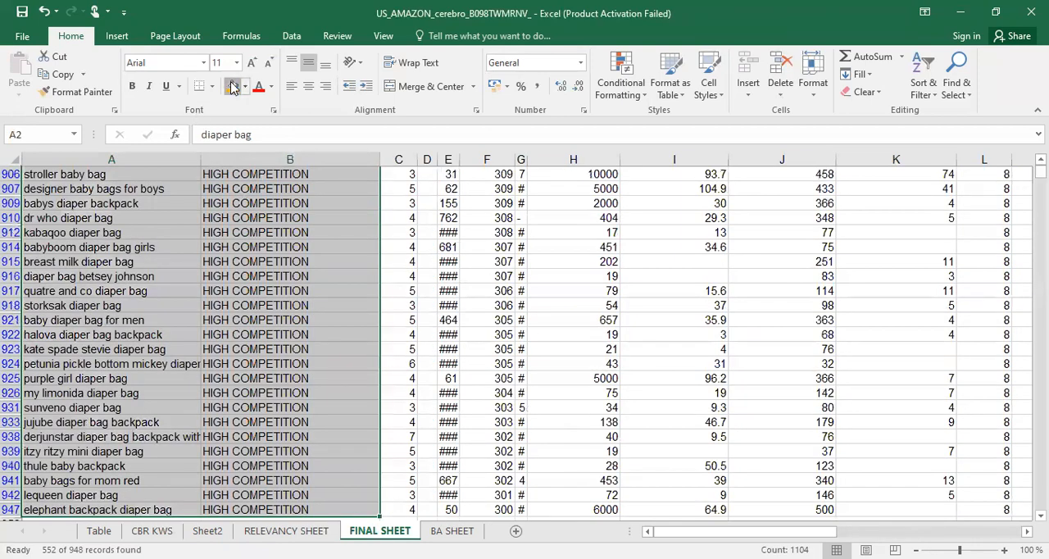
pyautogui.click(233, 86)
pyautogui.click(278, 268)
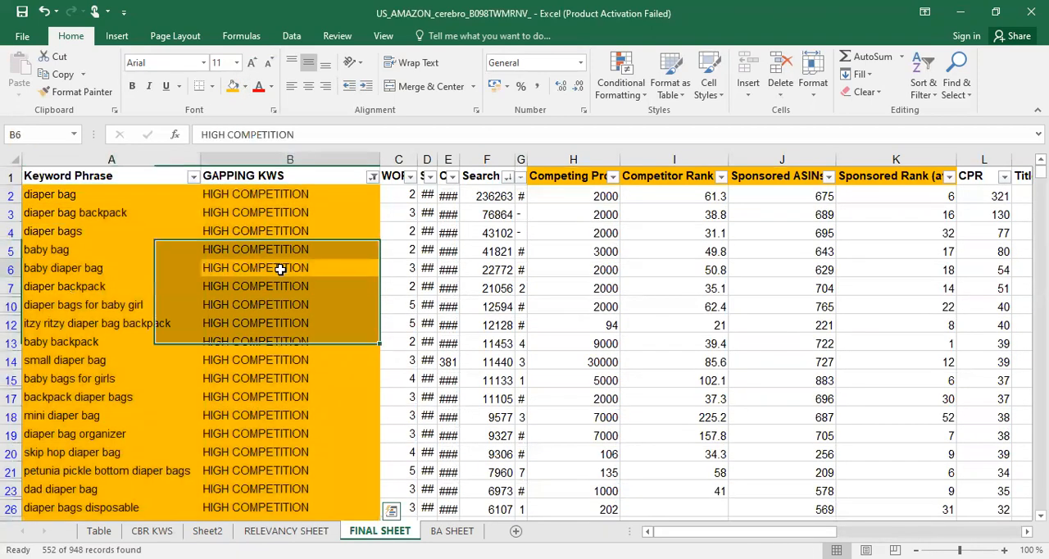
# Filter the GAPPING KWS column to show only ORGANIC OPPOR keywords
pyautogui.click(373, 178)
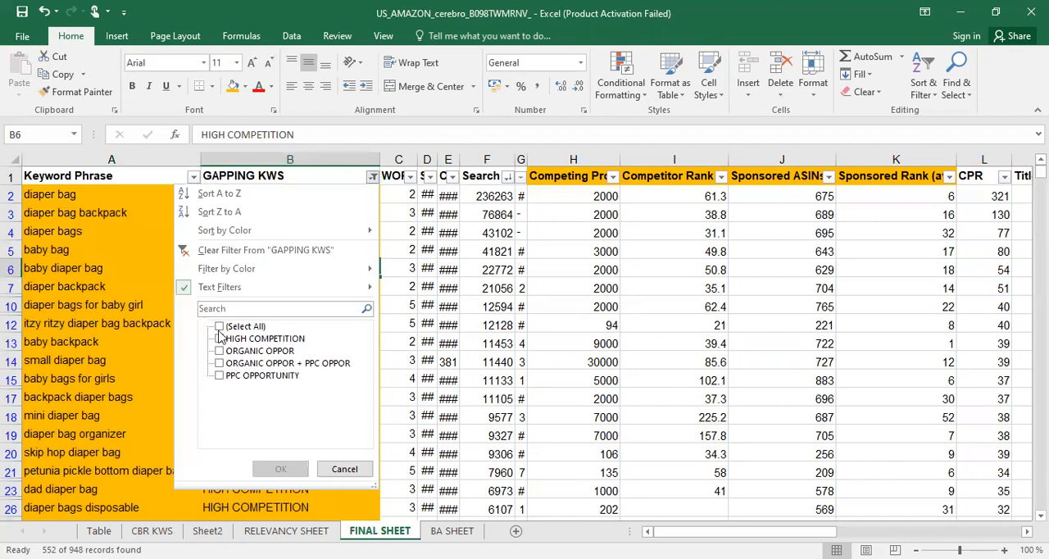
pyautogui.click(220, 326)
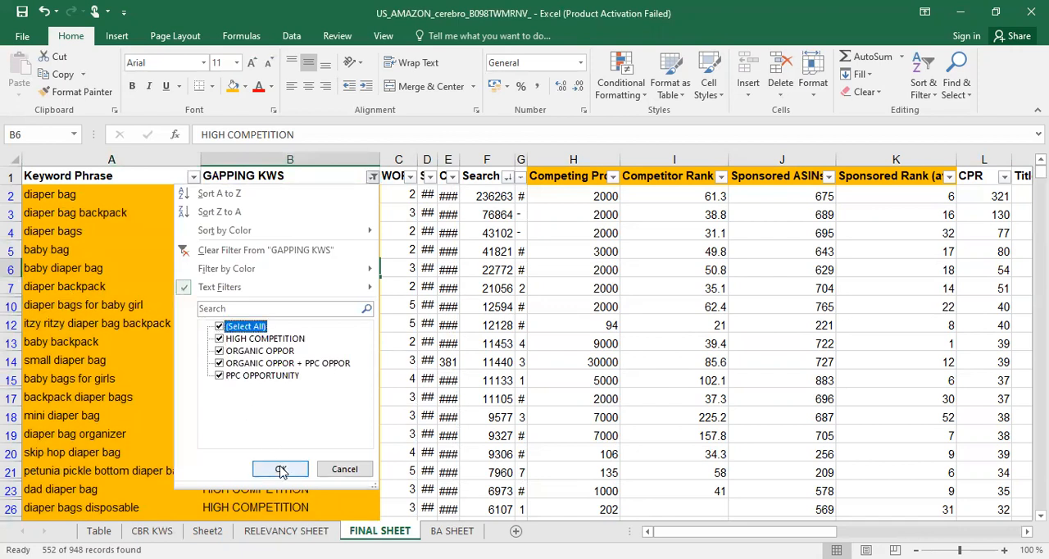
pyautogui.click(219, 340)
pyautogui.click(219, 375)
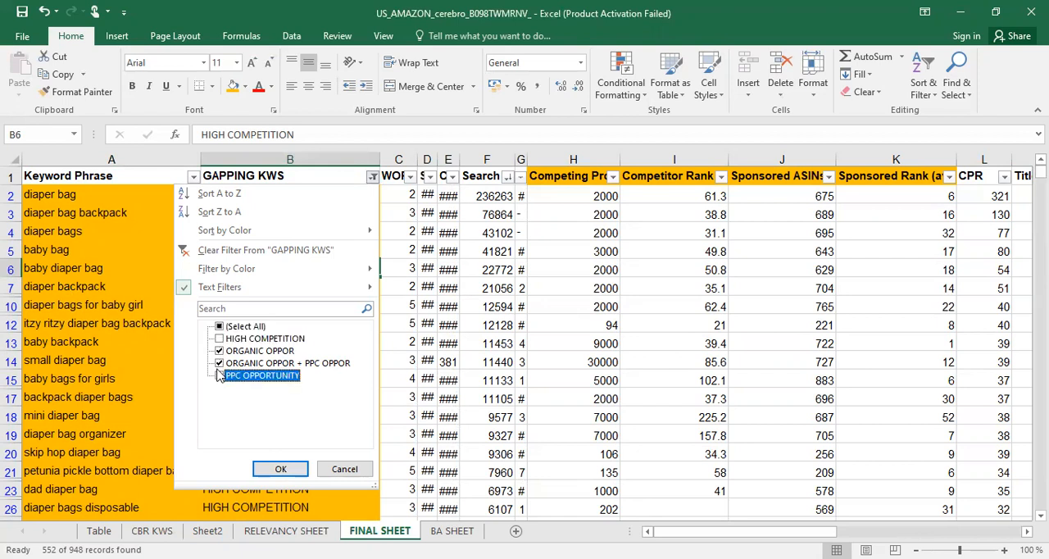
pyautogui.click(219, 362)
pyautogui.click(287, 466)
# Fill the Keyword Phrase and GAPPING KWS cells of all filtered ORGANIC OPPOR rows with light green
pyautogui.moveTo(99, 196); pyautogui.dragTo(219, 206)
pyautogui.click(146, 196)
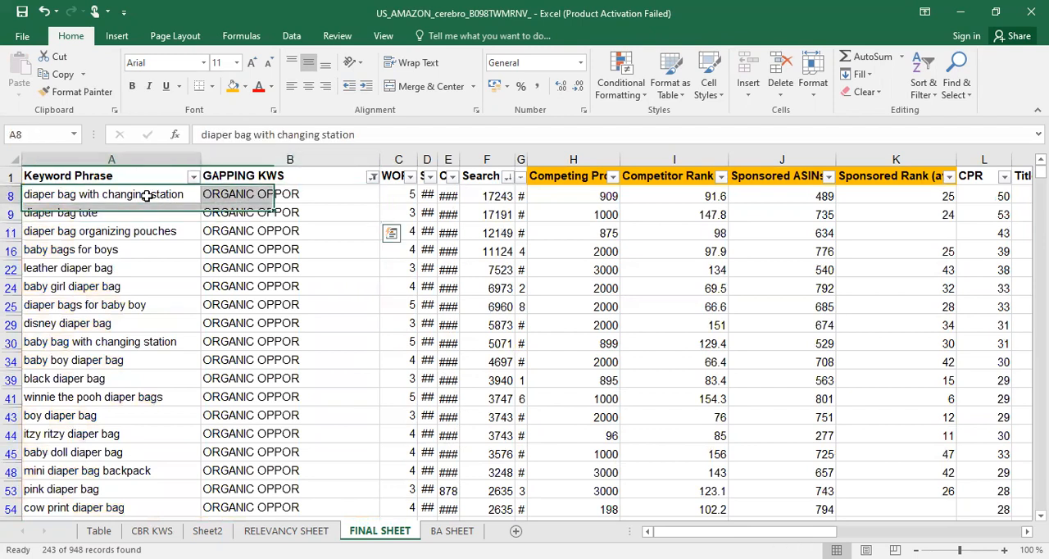
pyautogui.moveTo(147, 196); pyautogui.dragTo(233, 195)
pyautogui.click(310, 199)
pyautogui.moveTo(317, 199); pyautogui.dragTo(163, 195)
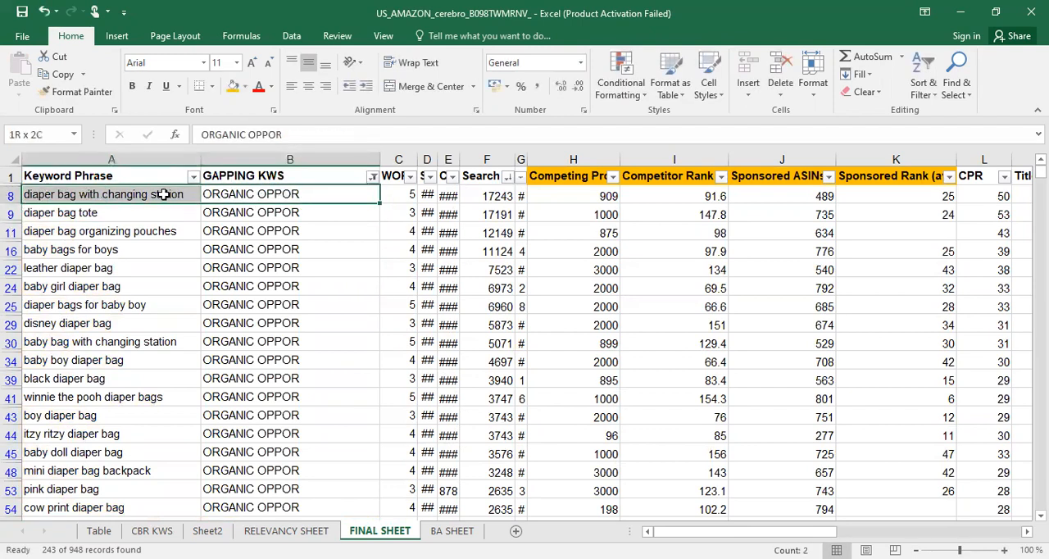
pyautogui.hotkey('ctrl', 'shift', 'Down')
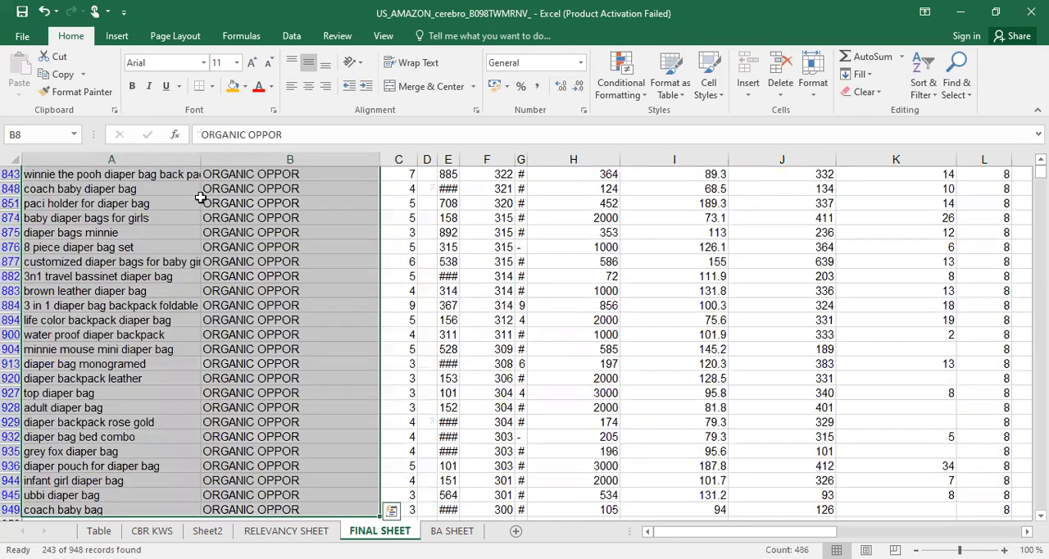
pyautogui.click(243, 87)
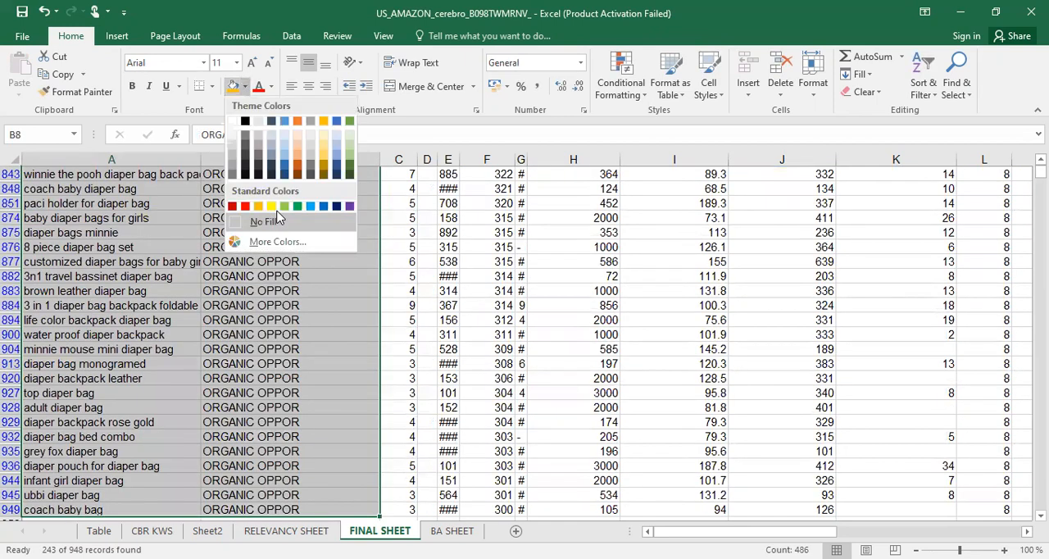
pyautogui.click(284, 206)
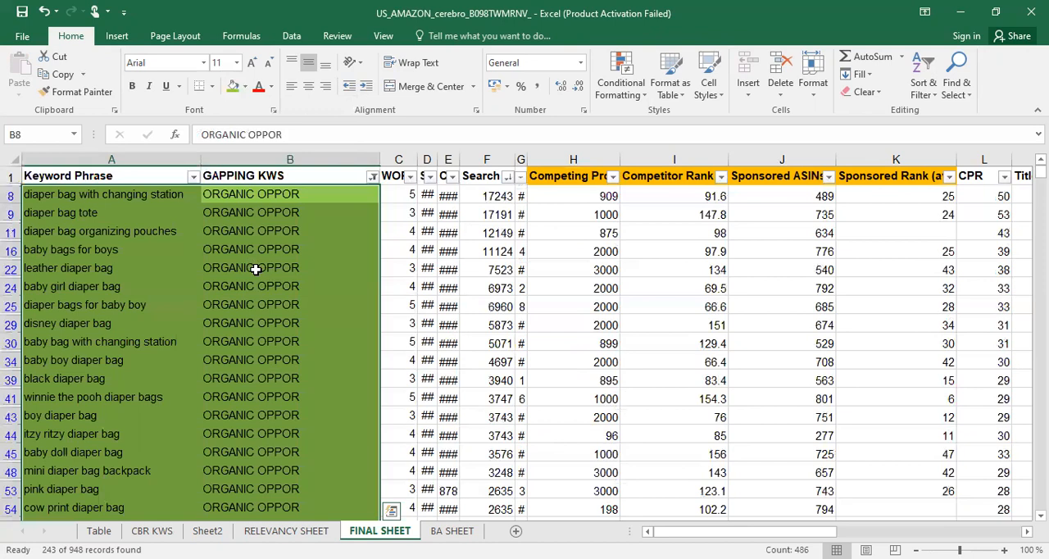
pyautogui.click(255, 255)
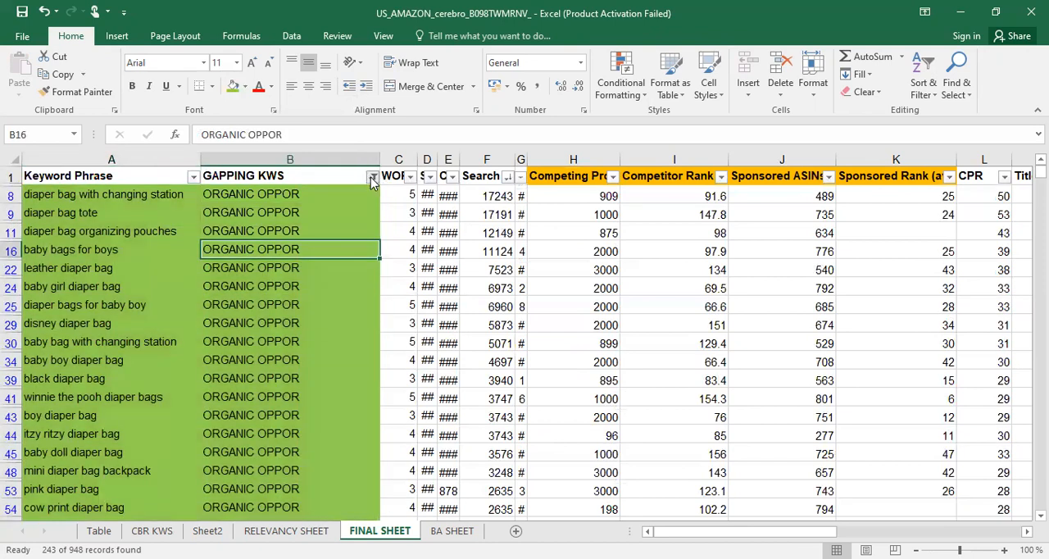
# Change the GAPPING KWS filter to show only ORGANIC OPPOR + PPC OPPOR keywords
pyautogui.click(372, 177)
pyautogui.click(219, 363)
pyautogui.click(219, 351)
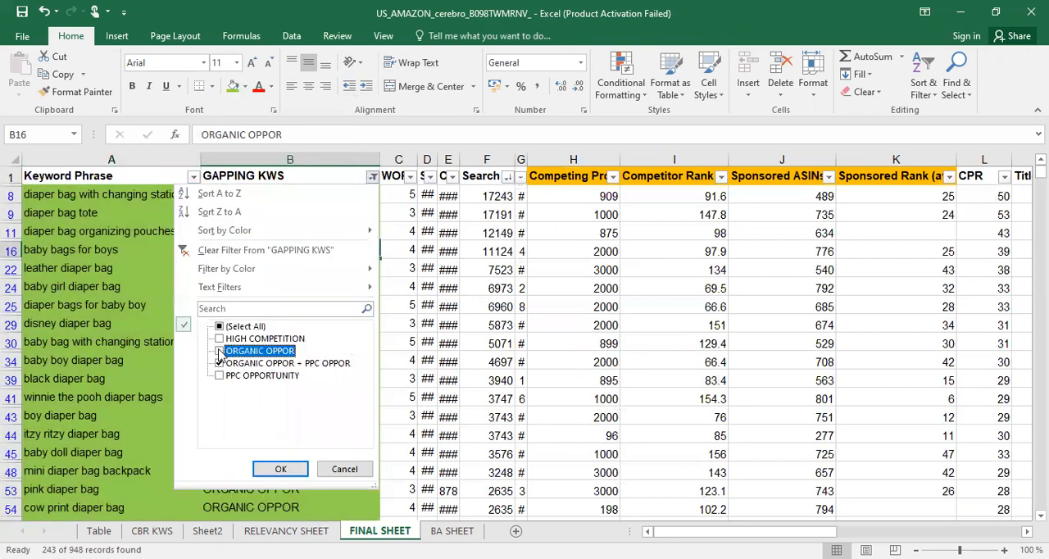
pyautogui.click(287, 467)
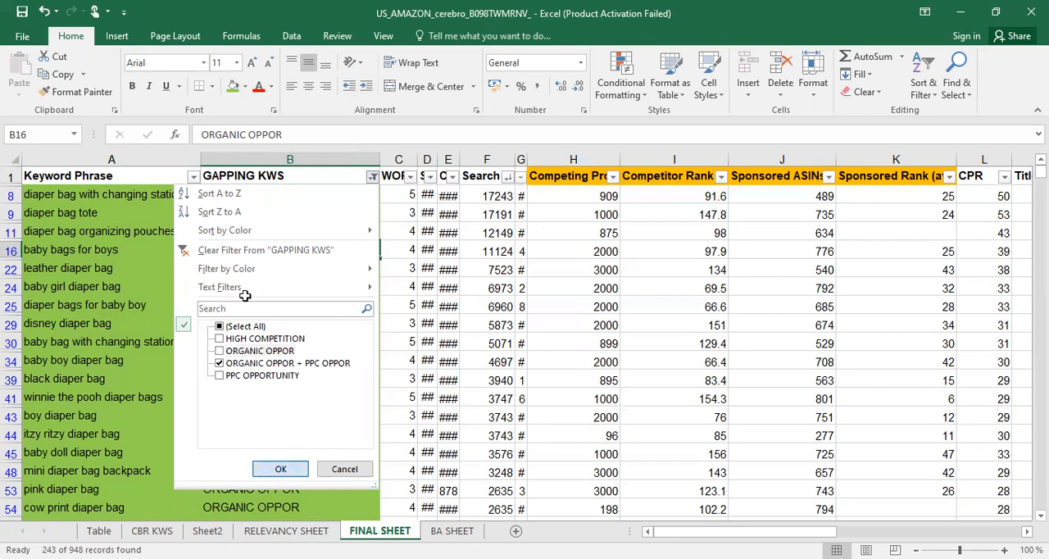
# Fill the Keyword Phrase and GAPPING KWS cells of all filtered ORGANIC OPPOR + PPC OPPOR rows with light blue
pyautogui.click(100, 194)
pyautogui.moveTo(100, 192); pyautogui.dragTo(244, 194)
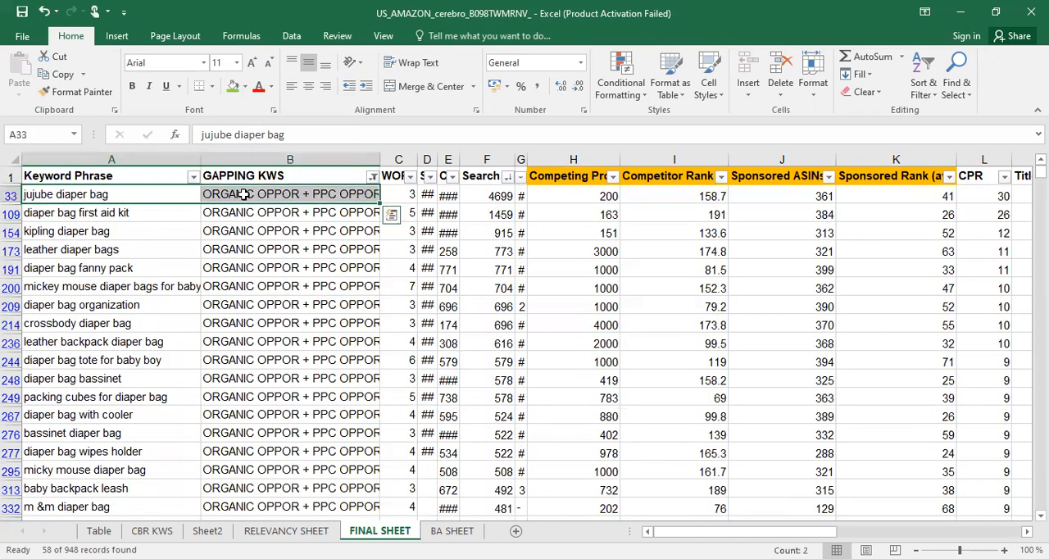
pyautogui.hotkey('ctrl', 'shift', 'Down')
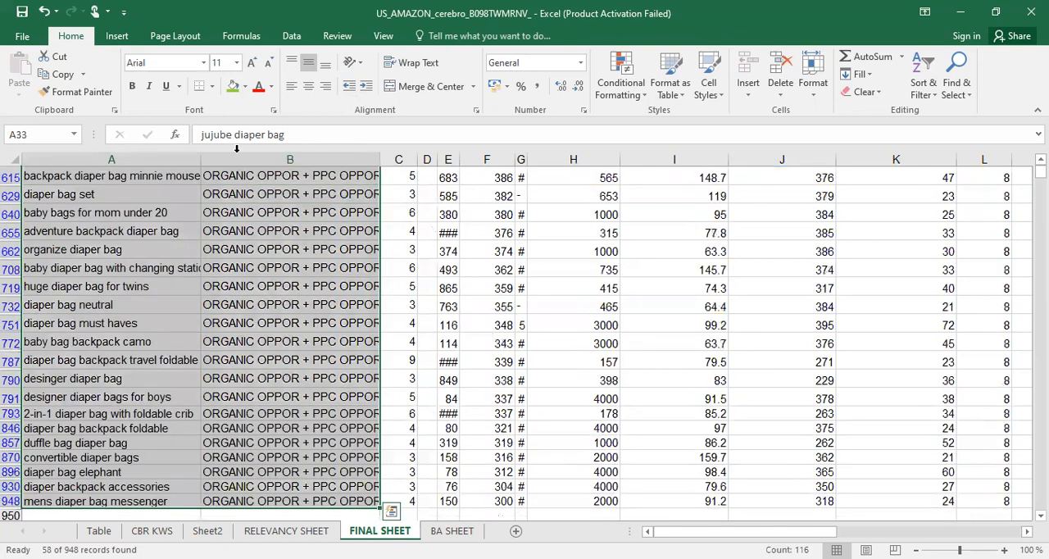
pyautogui.click(245, 86)
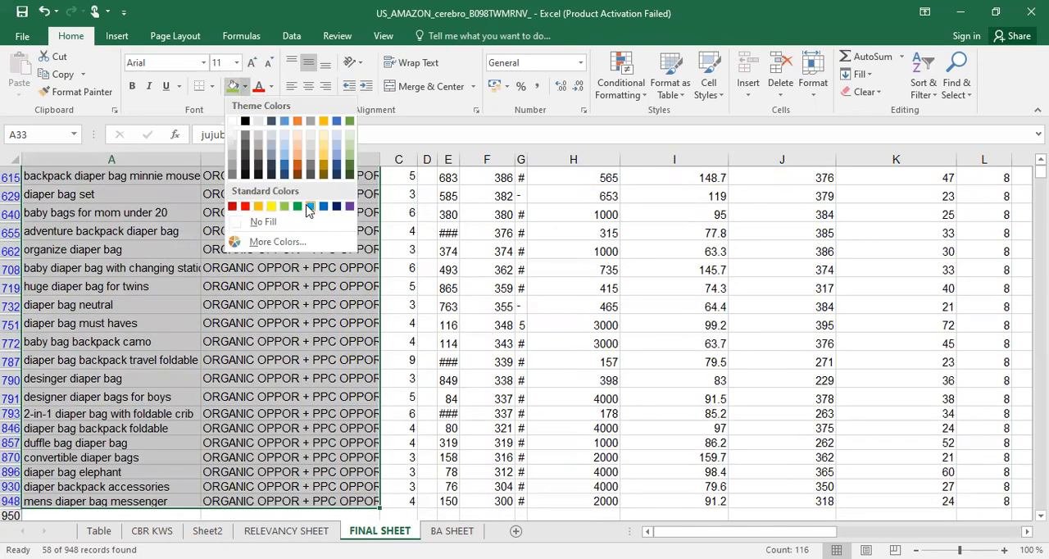
pyautogui.click(310, 206)
pyautogui.click(328, 249)
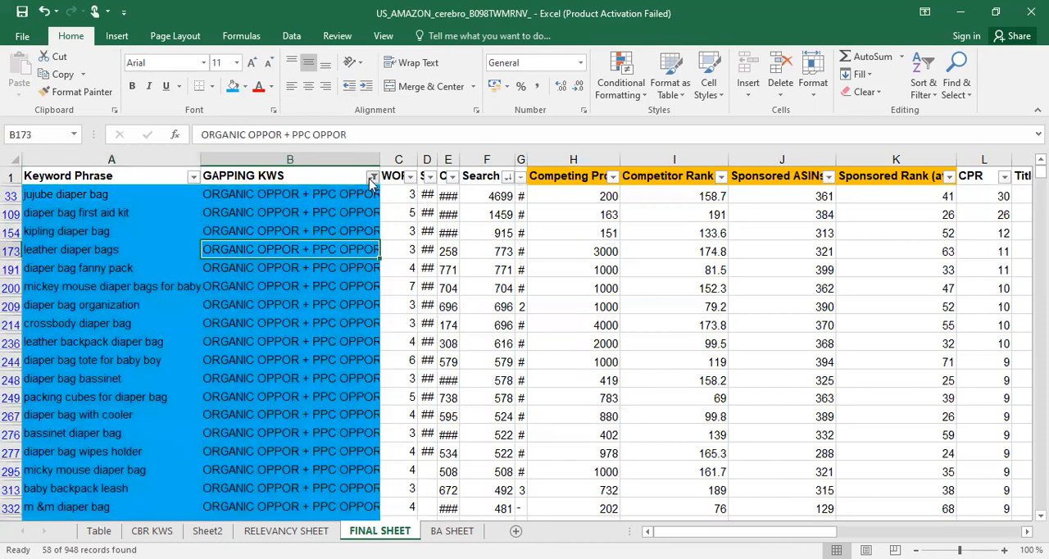
# Change the GAPPING KWS filter to show only PPC OPPORTUNITY keywords
pyautogui.click(371, 178)
pyautogui.click(220, 375)
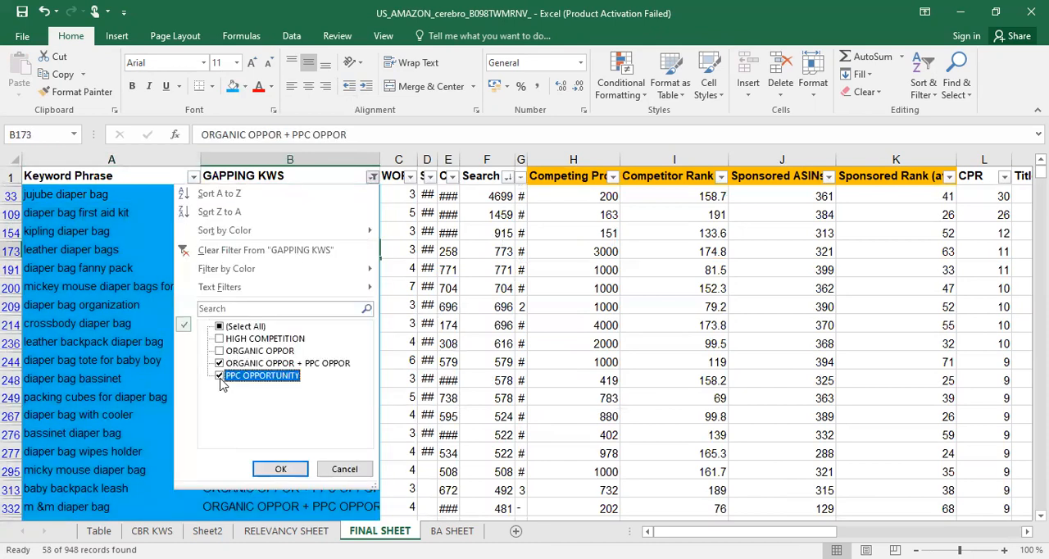
pyautogui.click(219, 363)
pyautogui.click(281, 469)
# Fill the Keyword Phrase and GAPPING KWS cells of all filtered PPC OPPORTUNITY rows with yellow
pyautogui.moveTo(105, 198); pyautogui.dragTo(245, 196)
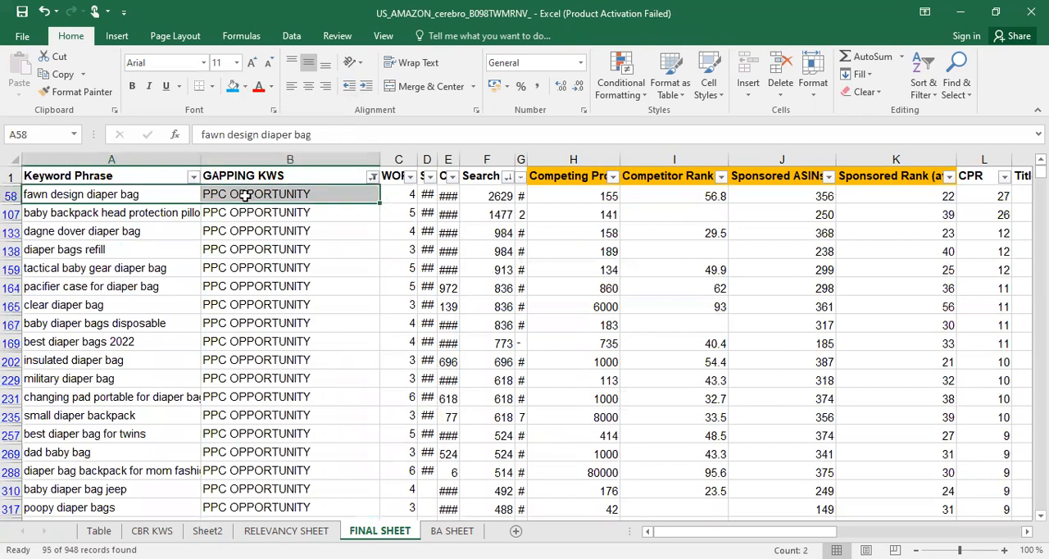
pyautogui.hotkey('ctrl', 'shift', 'Down')
pyautogui.click(245, 87)
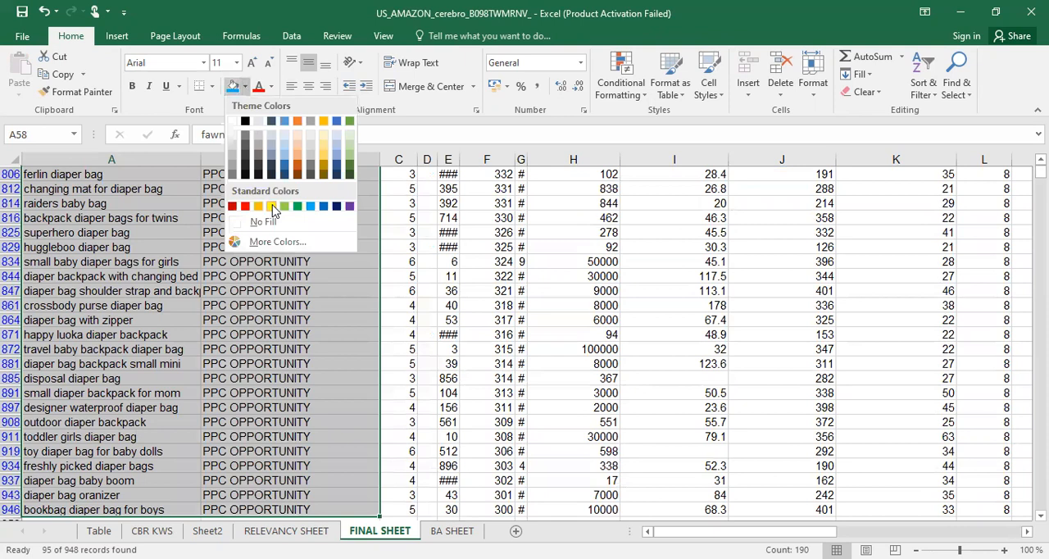
pyautogui.click(272, 206)
pyautogui.click(305, 249)
# Reset the GAPPING KWS filter to show the keywords of all four labels
pyautogui.click(372, 177)
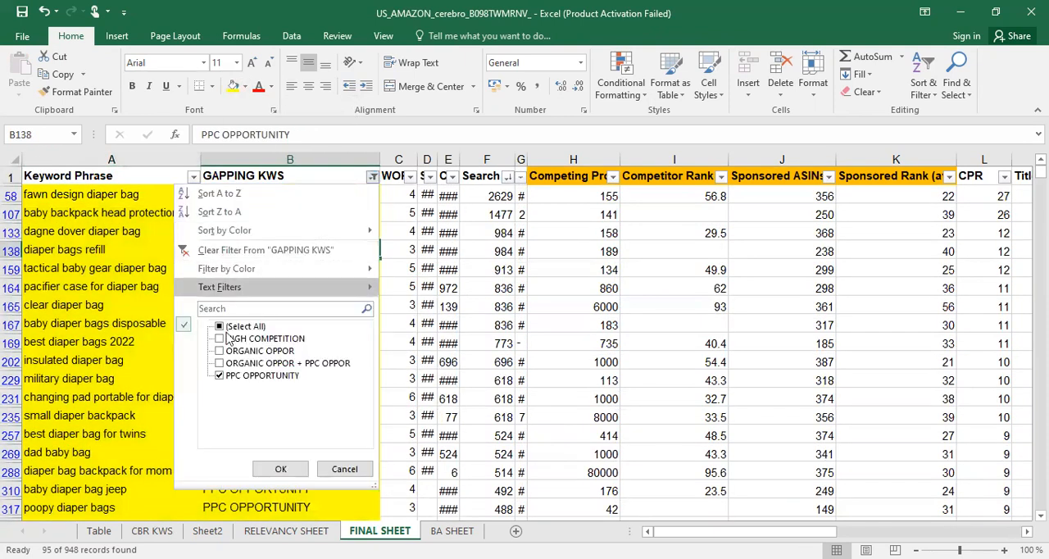
pyautogui.click(225, 327)
pyautogui.click(280, 468)
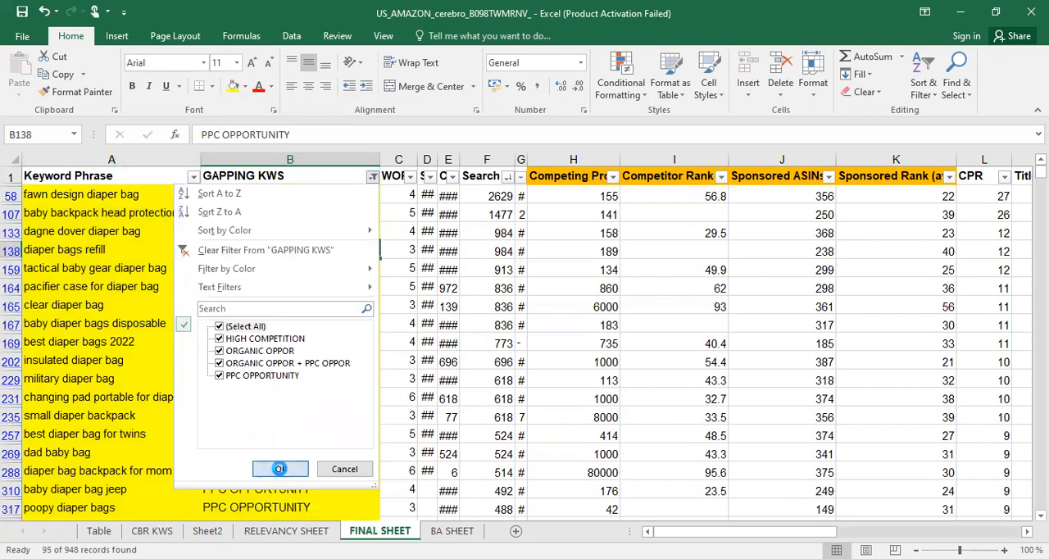